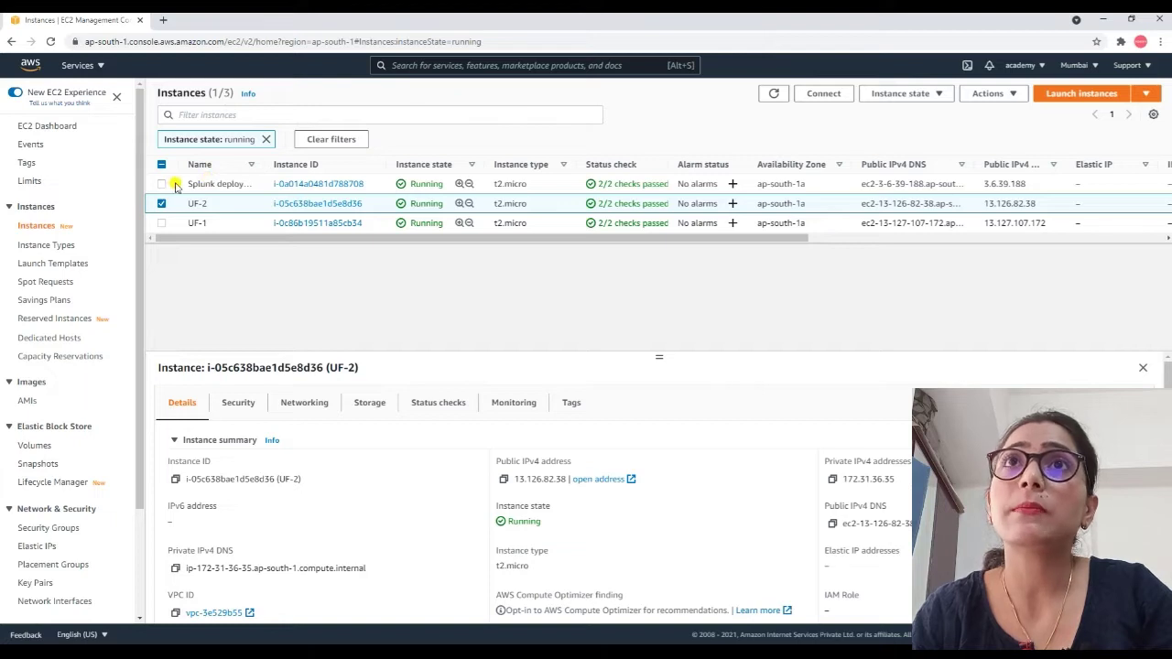
Copy the deploy server's public IPv4 address and load its Splunk web page on port 8000 in a new tab.
{"action": "left_click", "coordinate": [339, 184]}
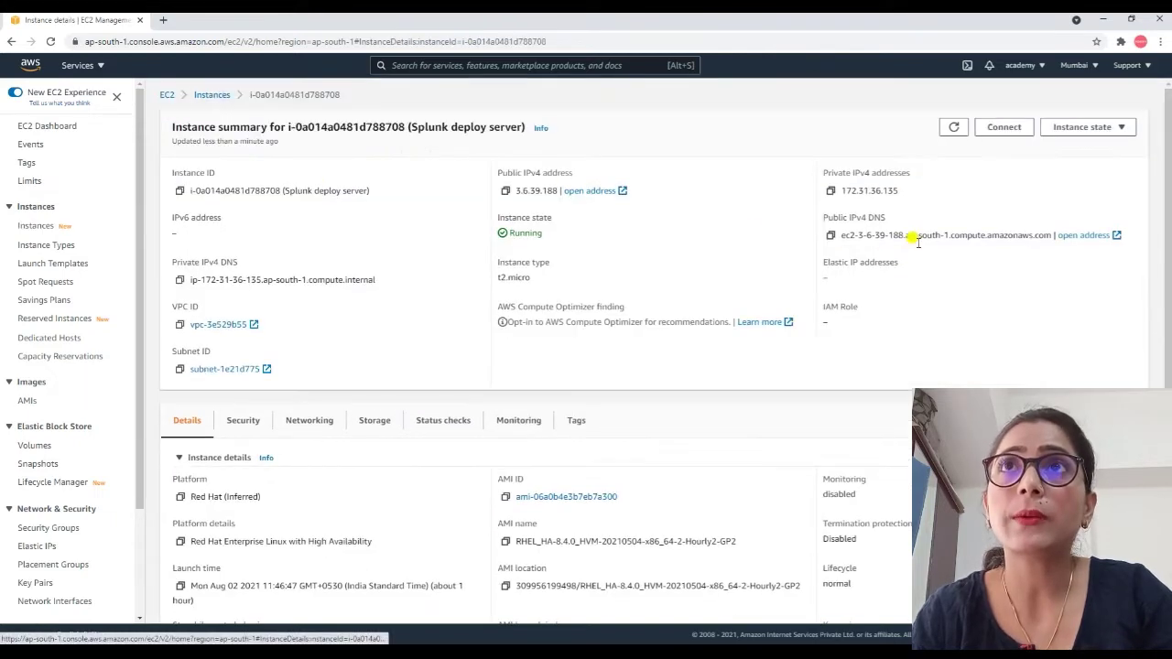
{"action": "left_click", "coordinate": [503, 190]}
{"action": "left_click", "coordinate": [163, 19]}
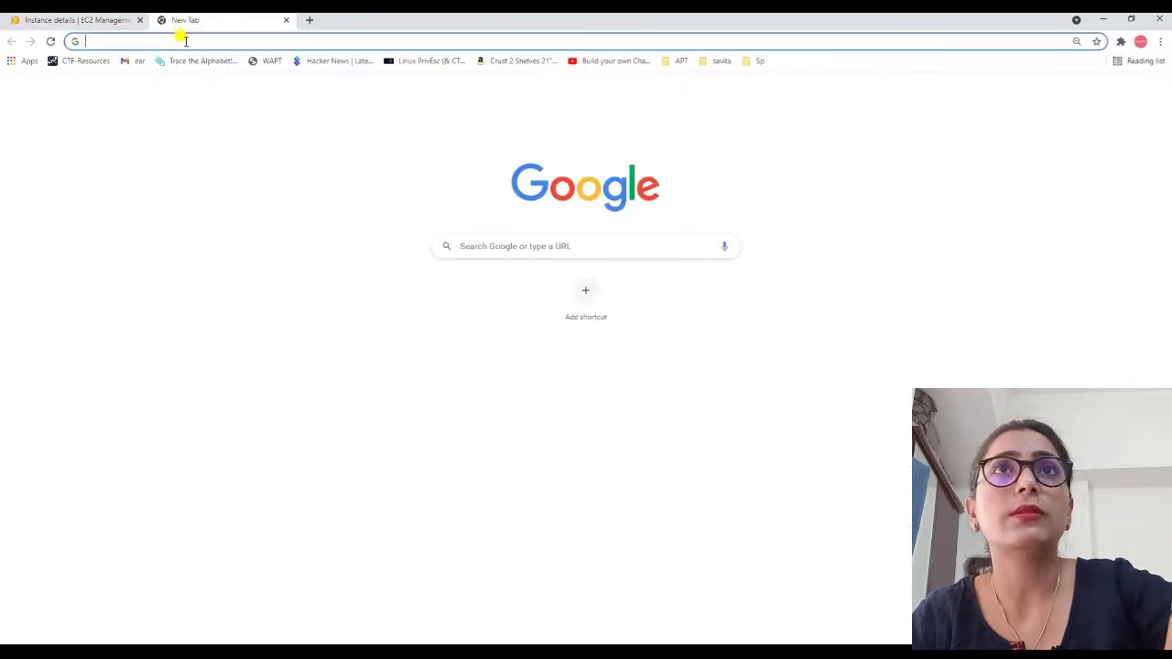
{"action": "left_click", "coordinate": [185, 41]}
{"action": "key", "text": "ctrl+v"}
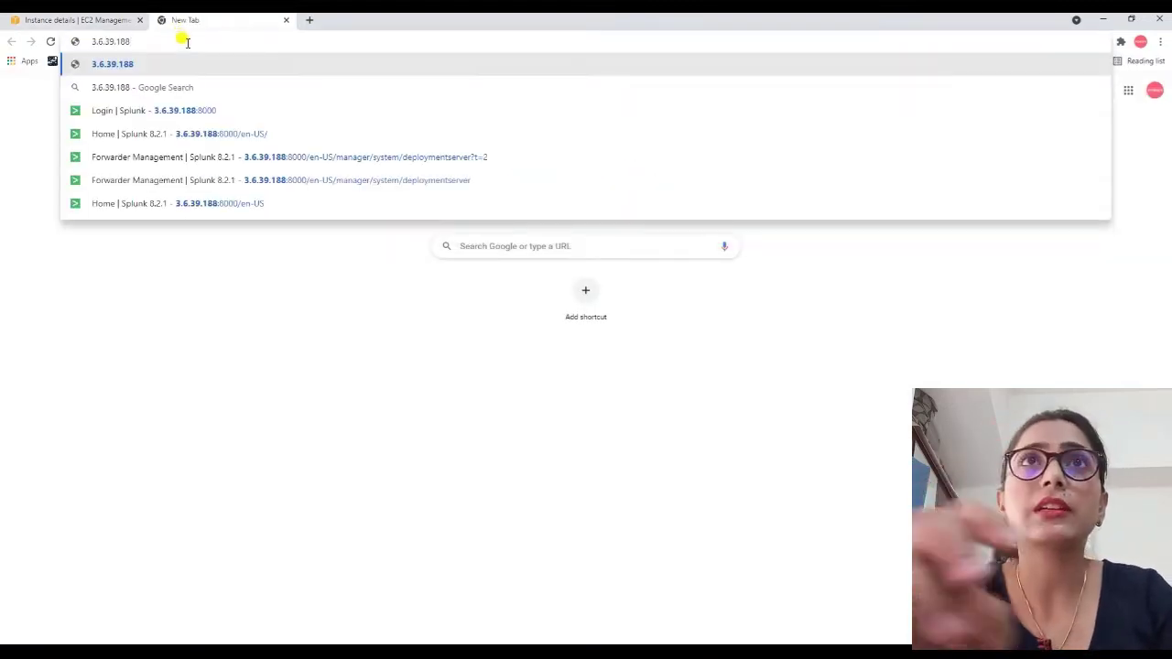
{"action": "type", "text": ":8000"}
{"action": "key", "text": "Return"}
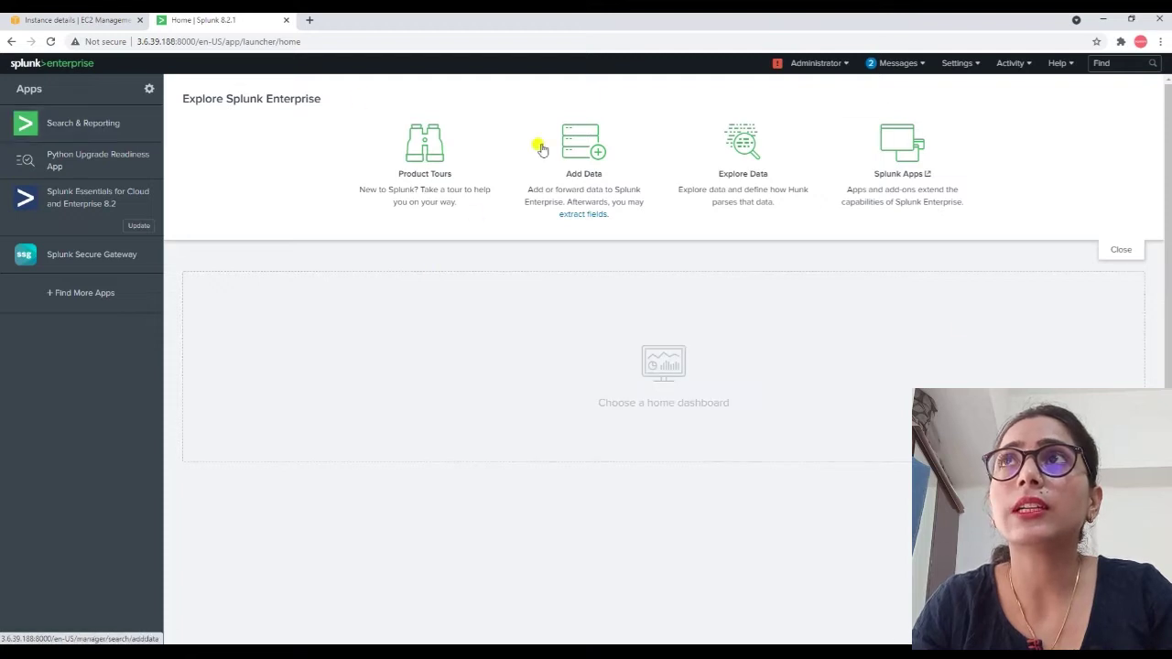
Go to Settings > Forwarding and receiving > Configure receiving and start a New Receiving Port.
{"action": "left_click", "coordinate": [955, 64]}
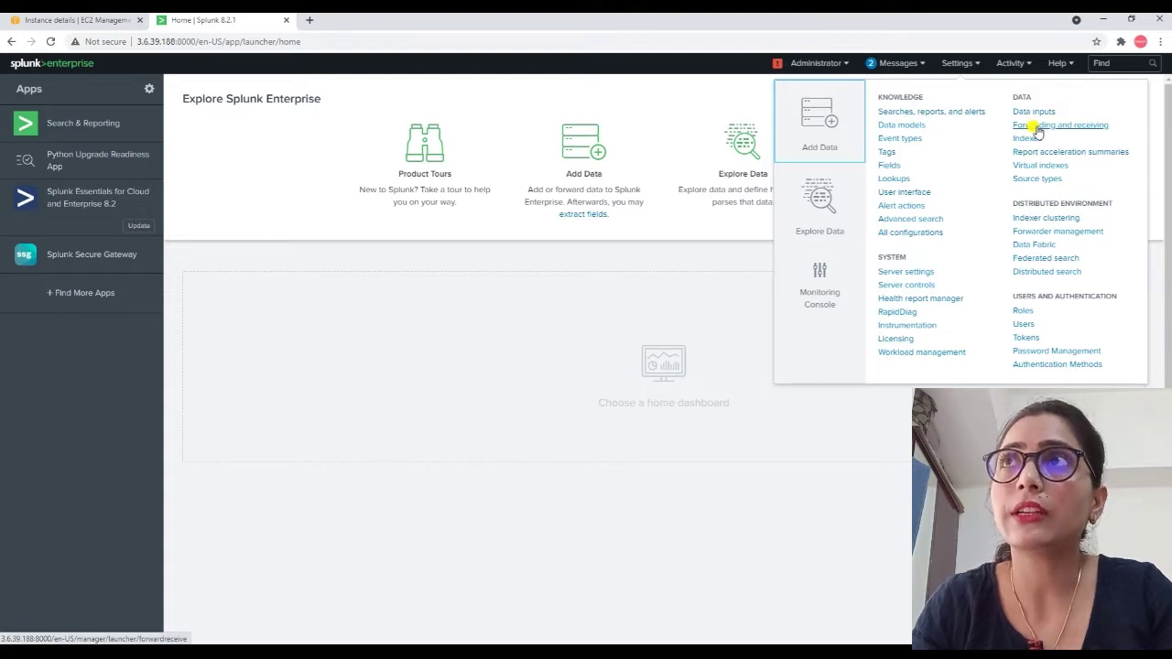
{"action": "left_click", "coordinate": [1036, 125]}
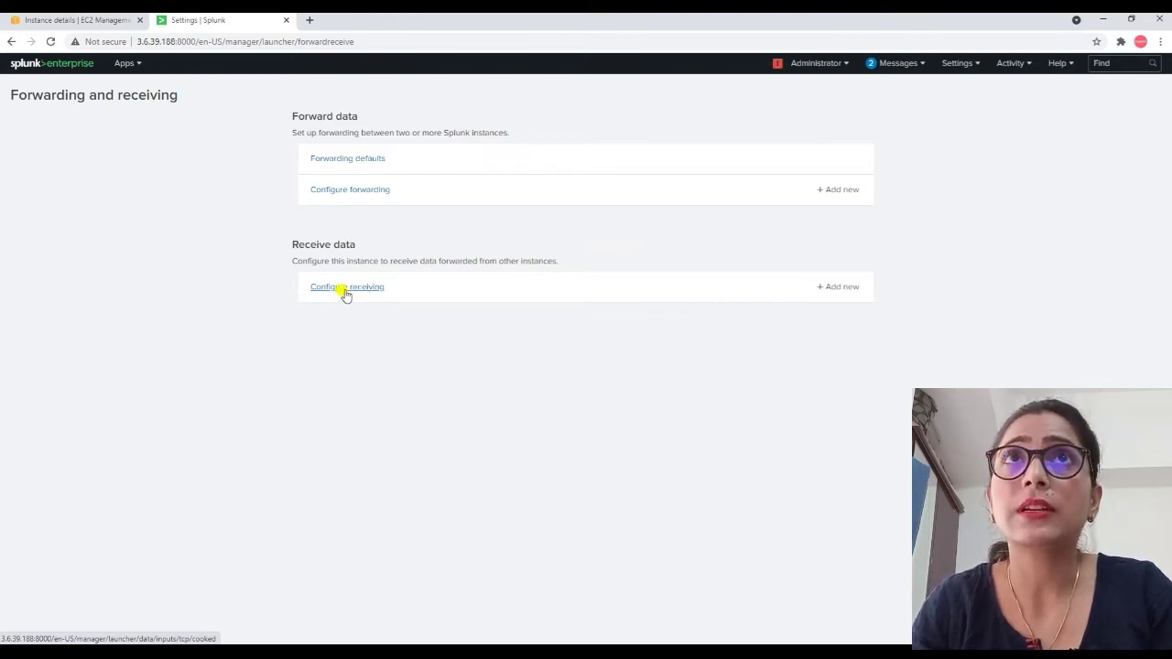
{"action": "left_click", "coordinate": [345, 292]}
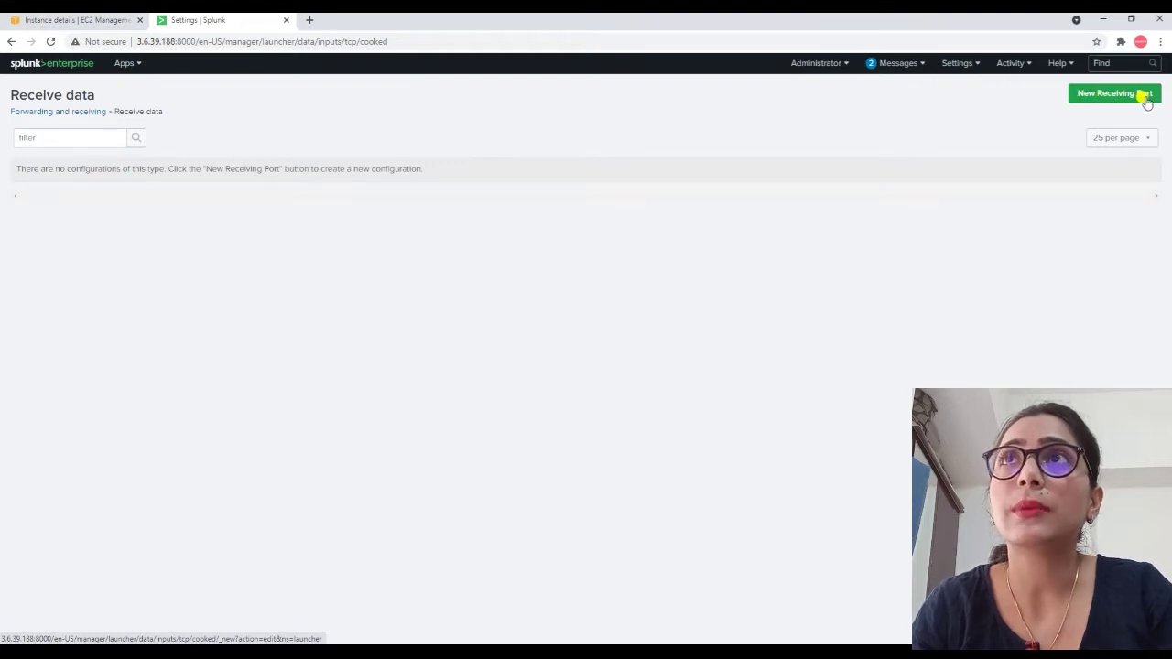
{"action": "left_click", "coordinate": [1092, 98]}
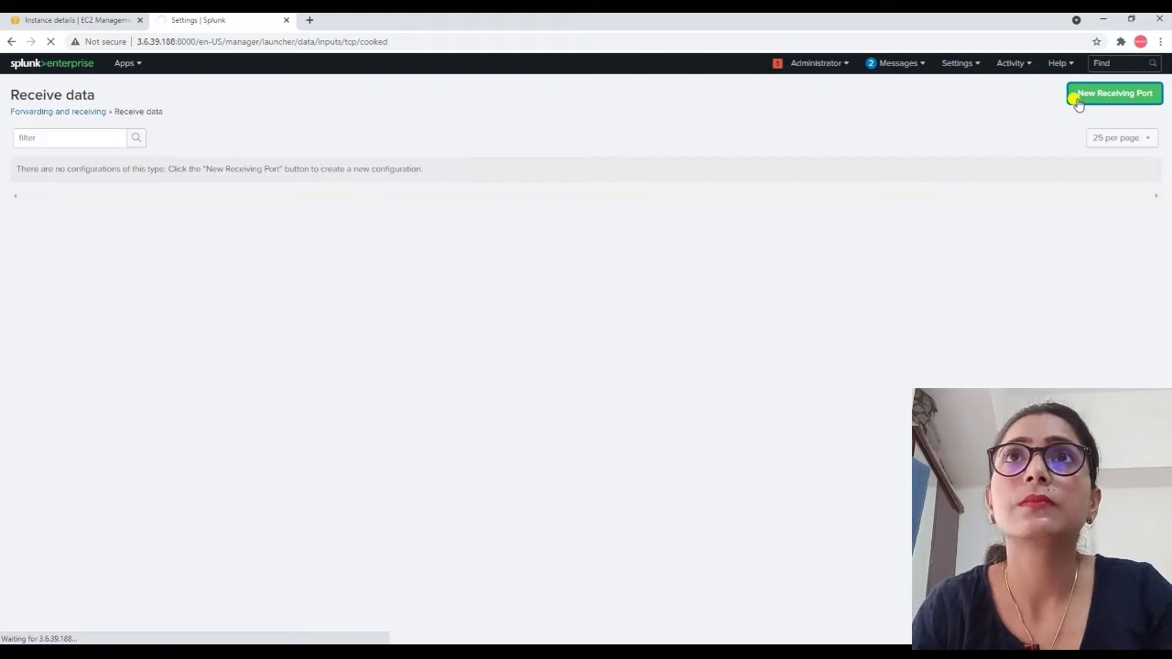
Save 9997 as the listening port, then go back to the EC2 instance details.
{"action": "left_click", "coordinate": [478, 212]}
{"action": "type", "text": "99"}
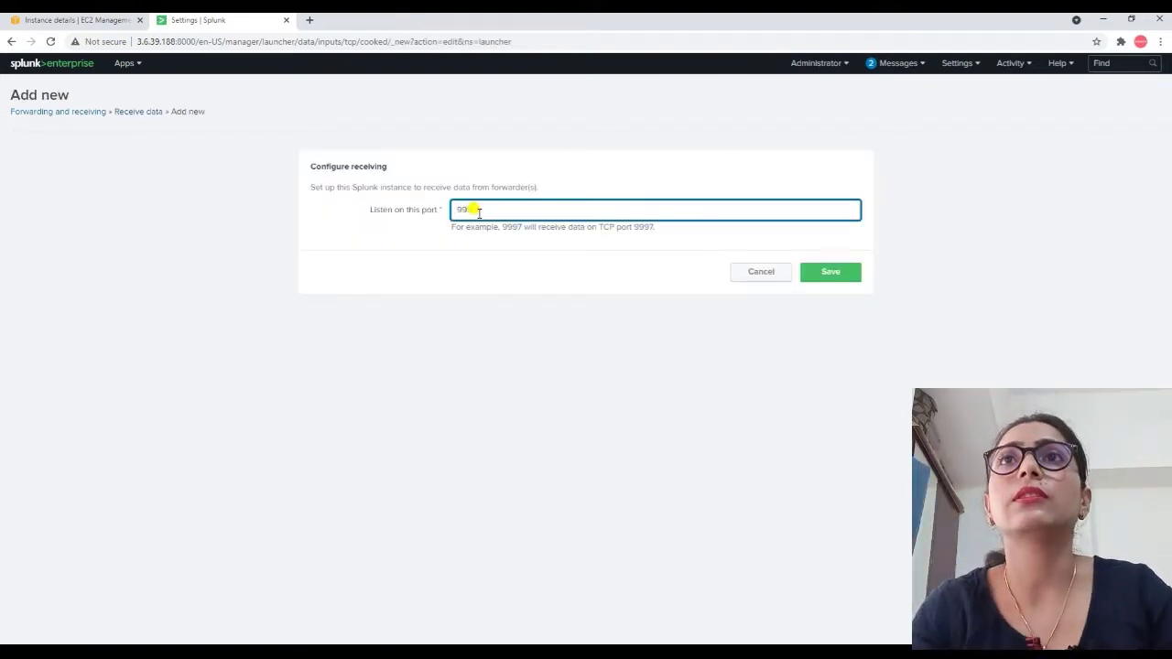
{"action": "type", "text": "97"}
{"action": "left_click", "coordinate": [815, 271]}
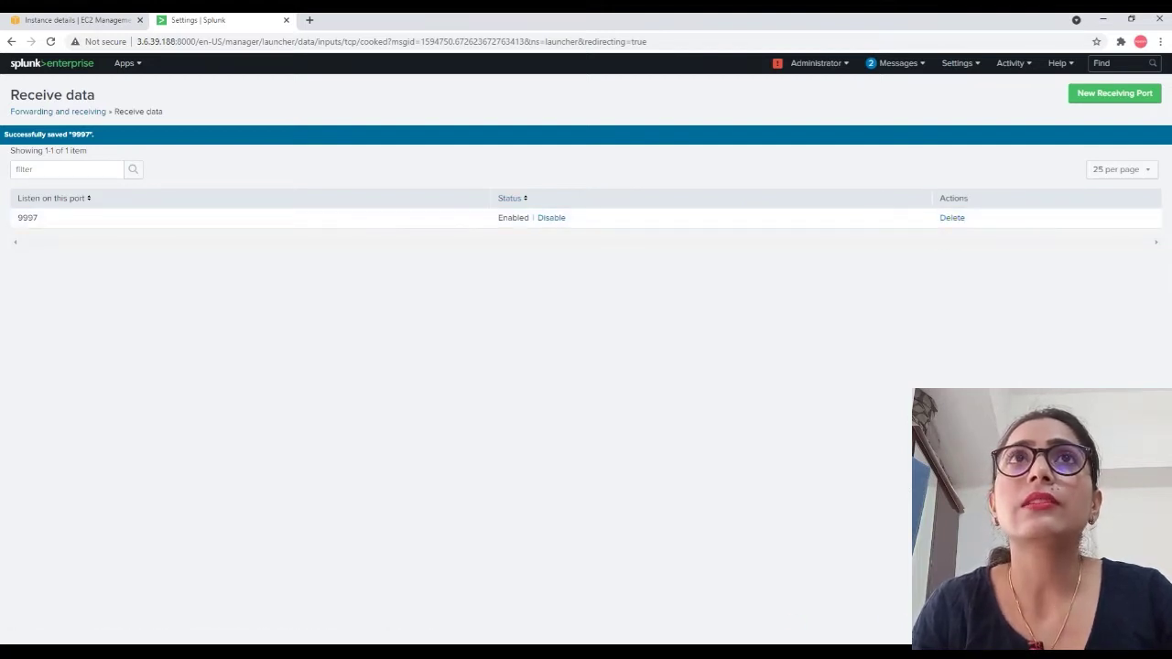
{"action": "left_click", "coordinate": [68, 20]}
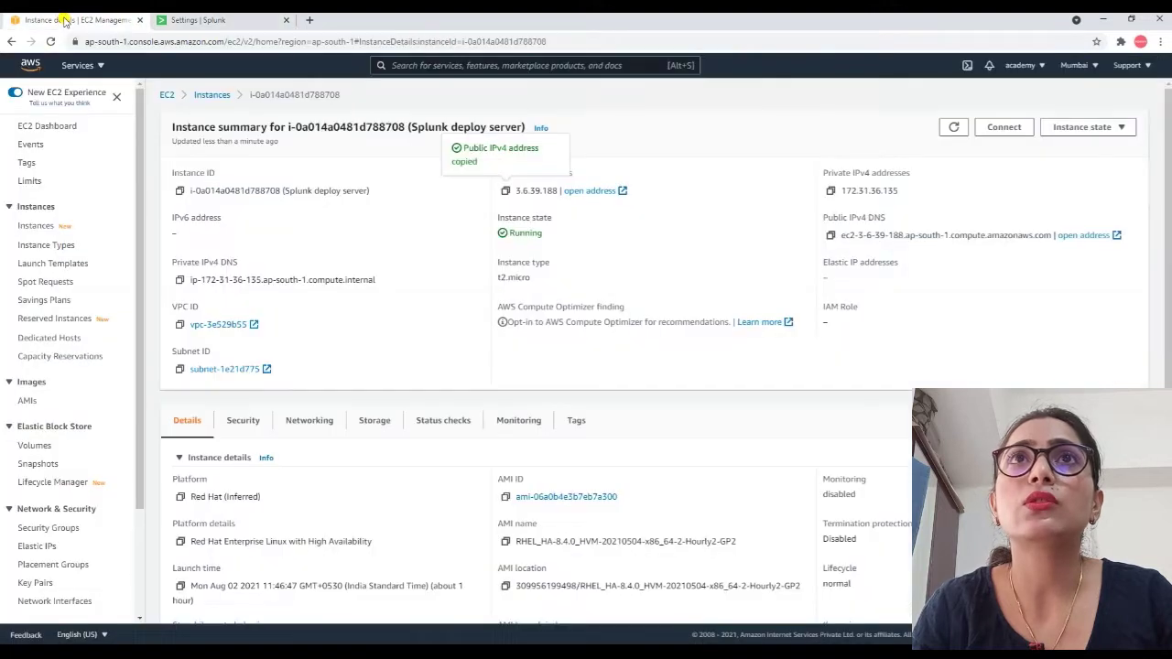
Filter EC2 instances to running, view UF-1's details, then switch to the splunk.com window.
{"action": "left_click", "coordinate": [211, 95]}
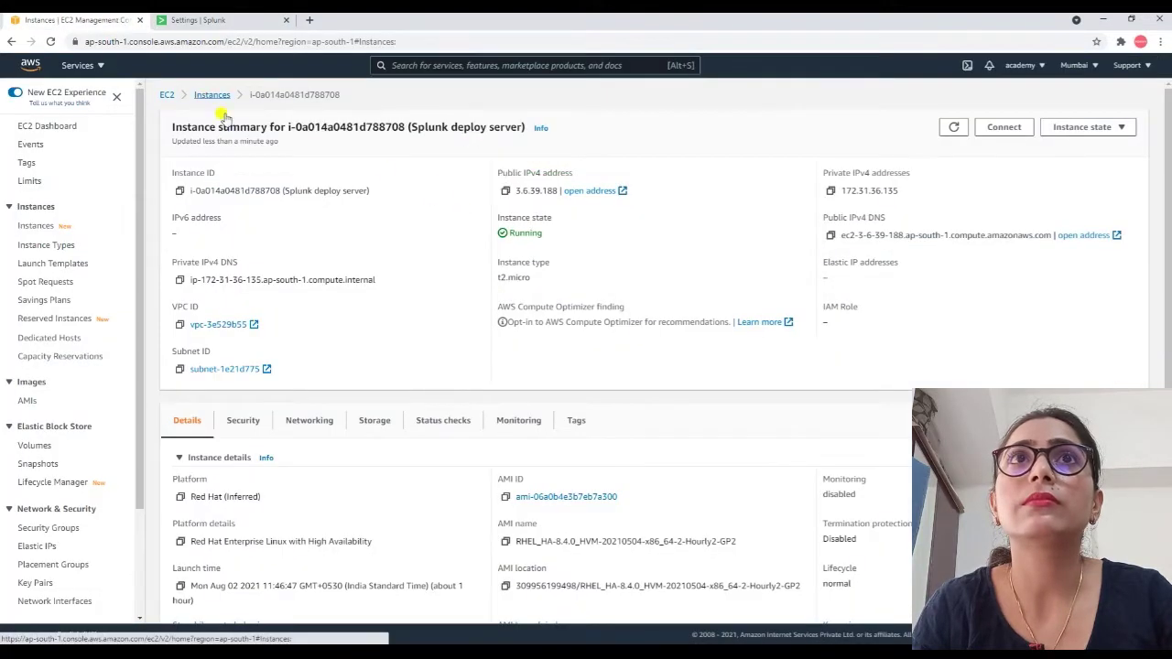
{"action": "left_click", "coordinate": [30, 128]}
{"action": "left_click", "coordinate": [220, 176]}
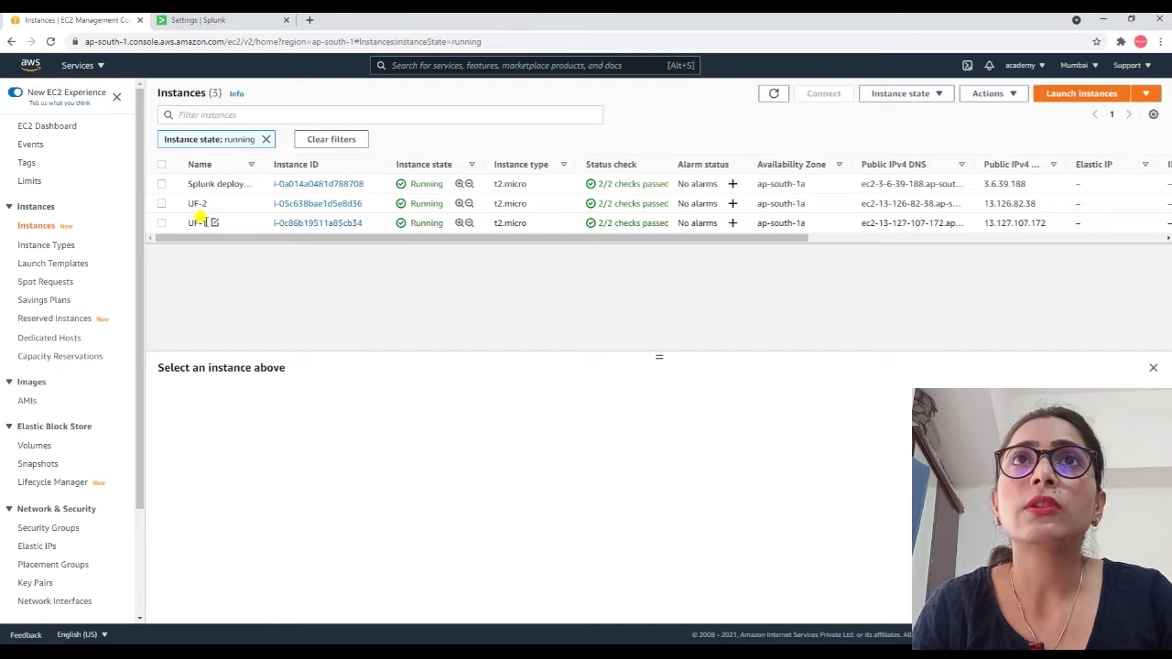
{"action": "left_click", "coordinate": [283, 222]}
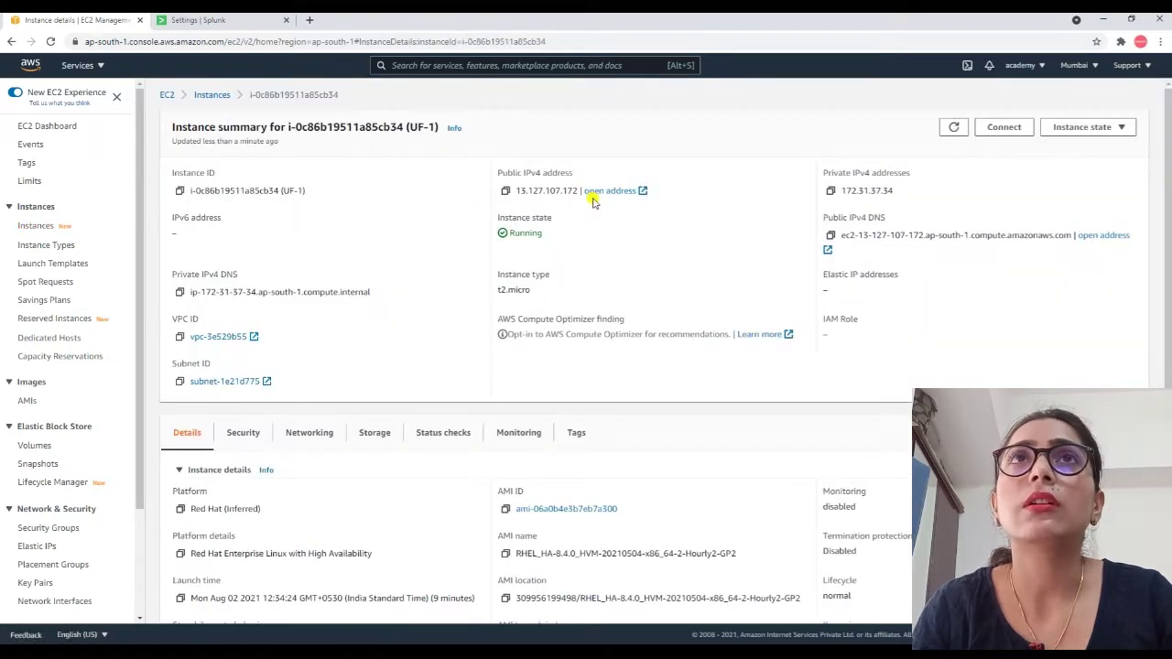
{"action": "left_click", "coordinate": [191, 26]}
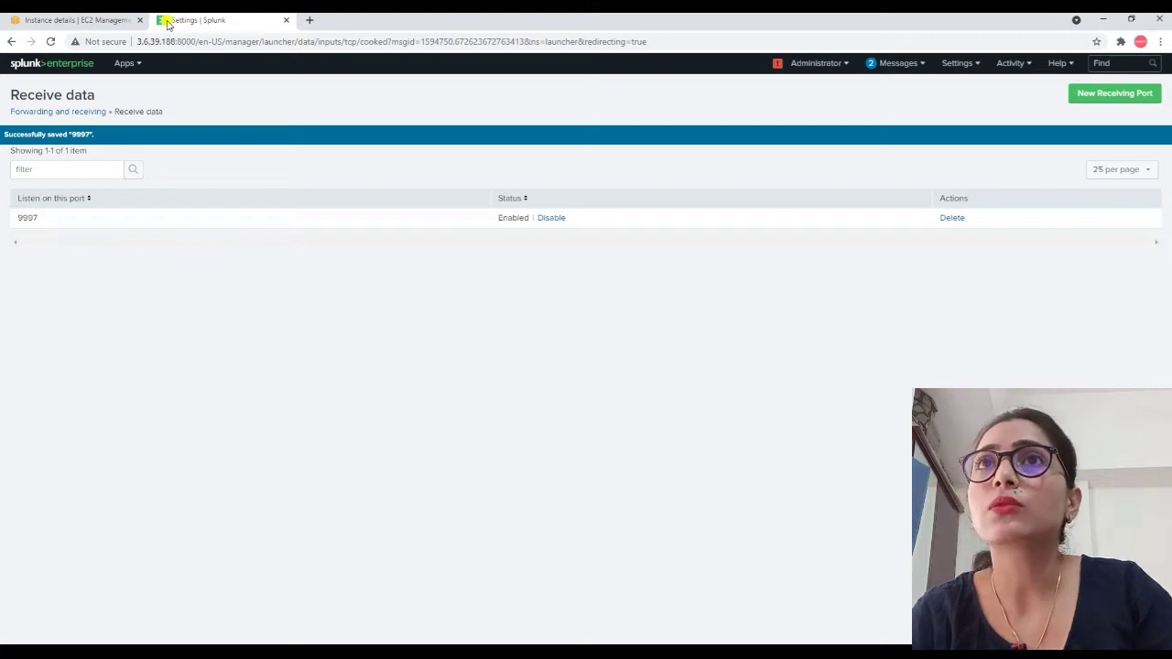
{"action": "key", "text": "alt+Tab"}
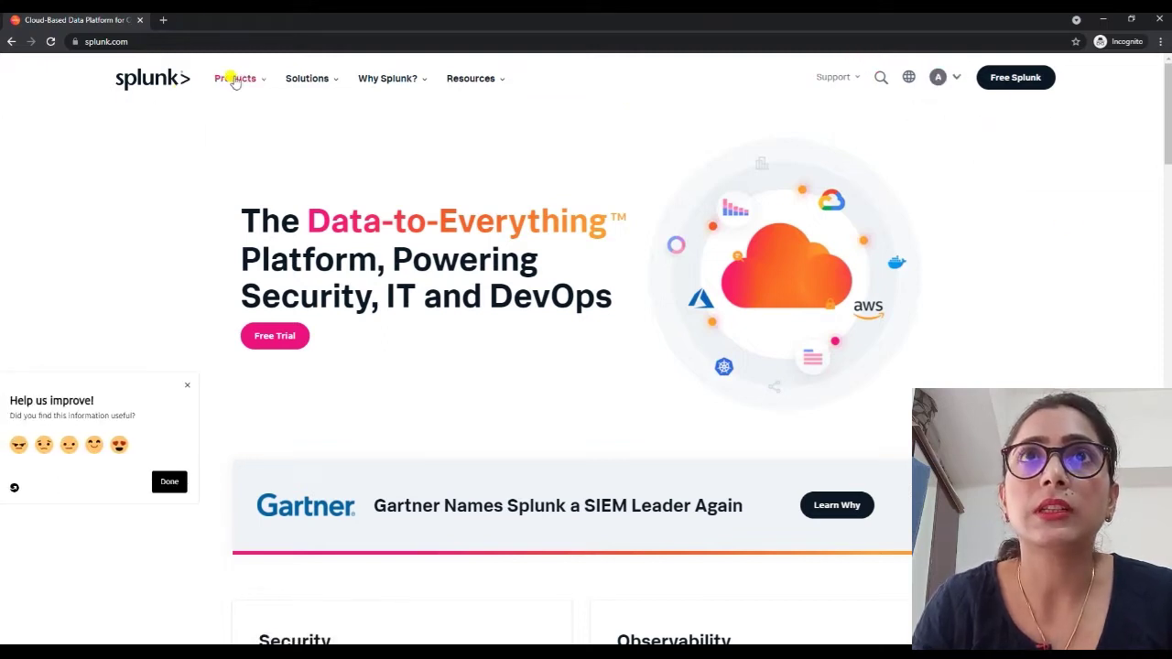
Find Universal Forwarder under Free Trials & Downloads and open its download options.
{"action": "mouse_move", "coordinate": [235, 80]}
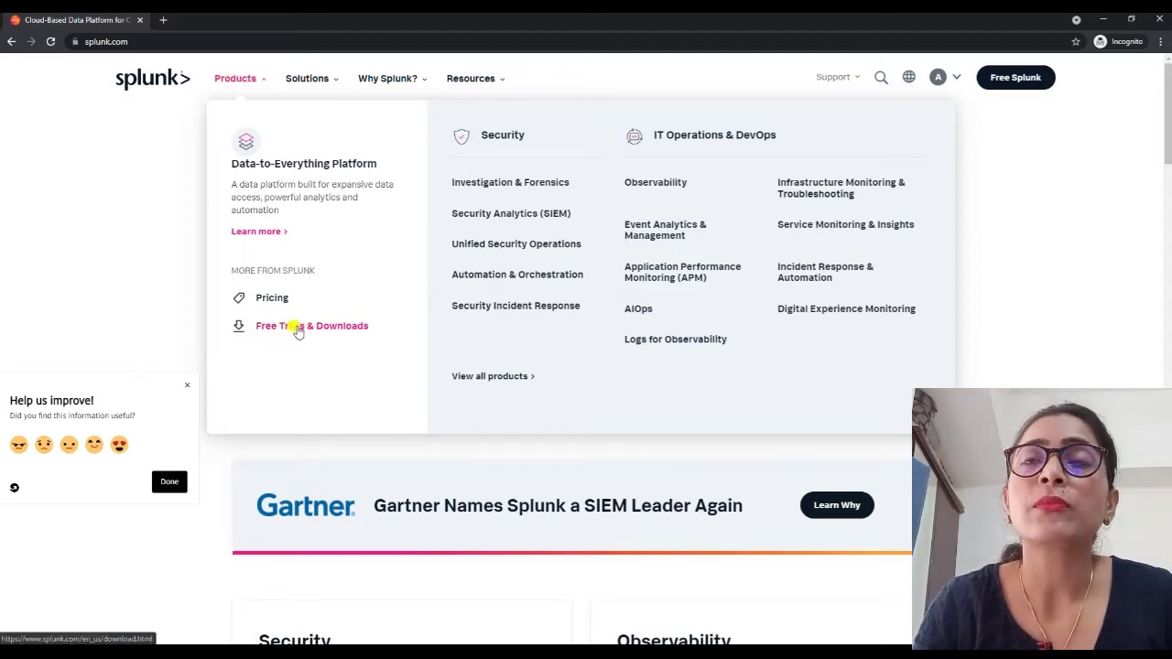
{"action": "left_click", "coordinate": [298, 328]}
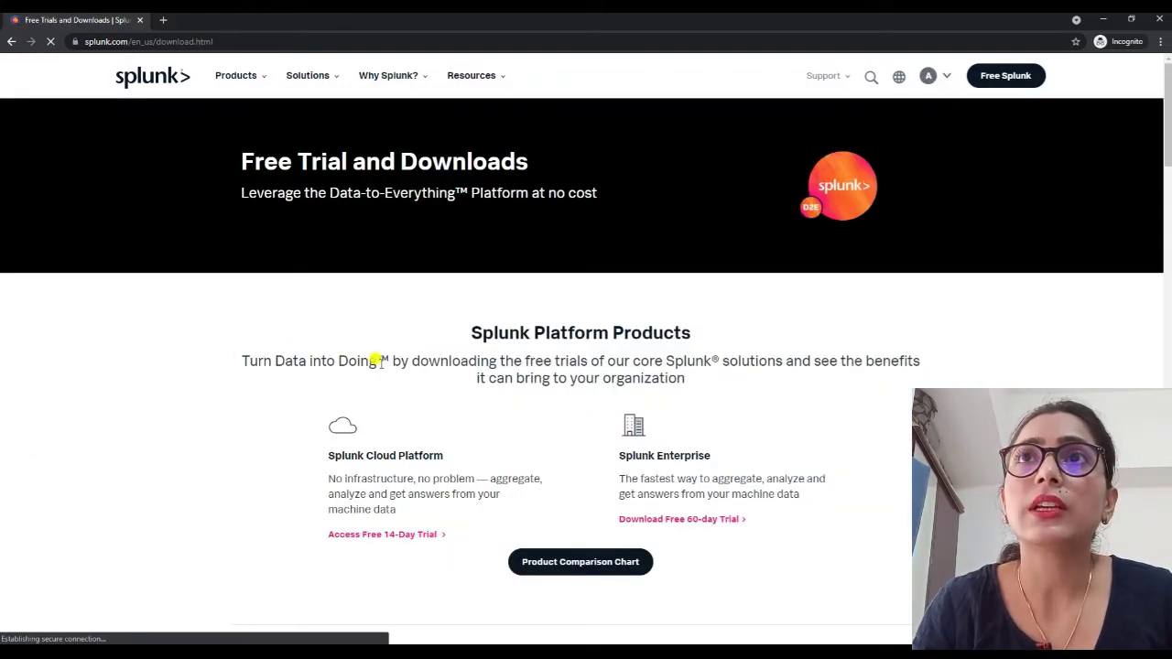
{"action": "scroll", "coordinate": [392, 340], "scroll_direction": "down", "scroll_amount": 6}
{"action": "scroll", "coordinate": [395, 345], "scroll_direction": "down", "scroll_amount": 8}
{"action": "scroll", "coordinate": [395, 345], "scroll_direction": "down", "scroll_amount": 3}
{"action": "left_click_drag", "start_coordinate": [240, 283], "coordinate": [457, 277]}
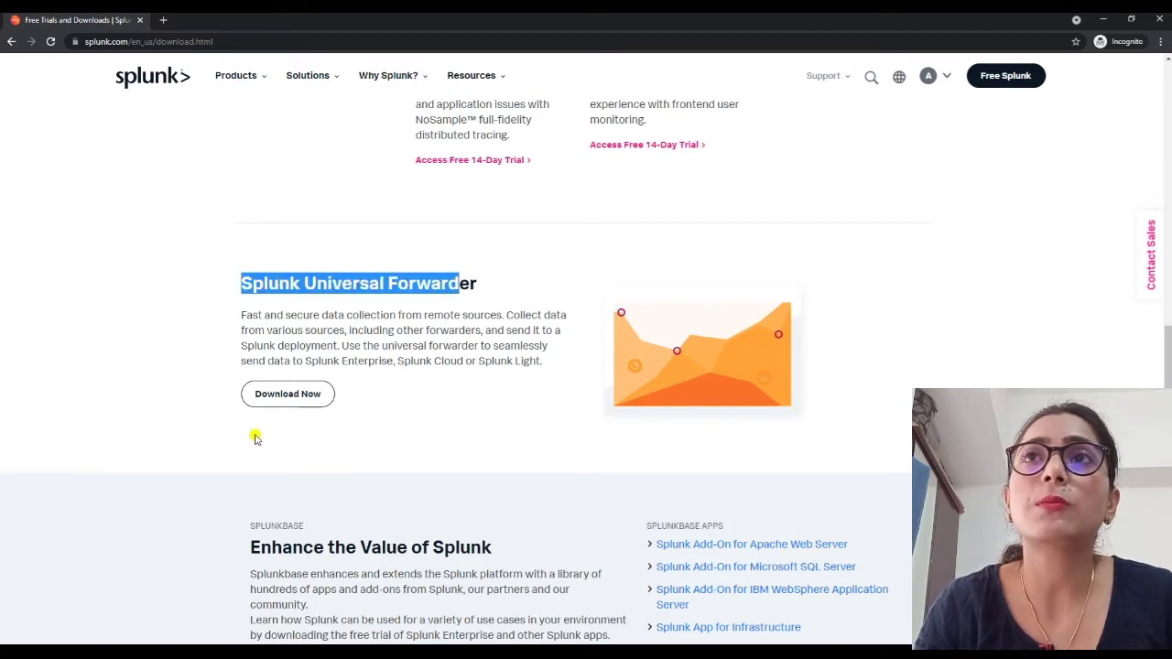
{"action": "left_click", "coordinate": [269, 404]}
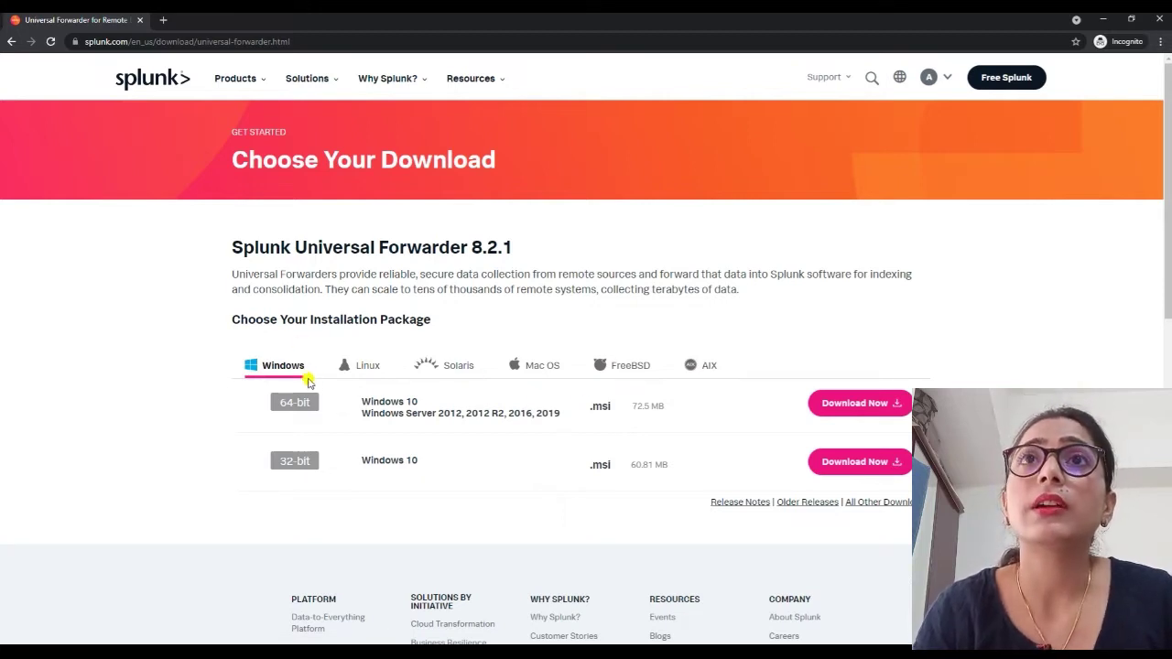
Download the 64-bit Linux .rpm package of Universal Forwarder 8.2.1.
{"action": "left_click", "coordinate": [356, 367]}
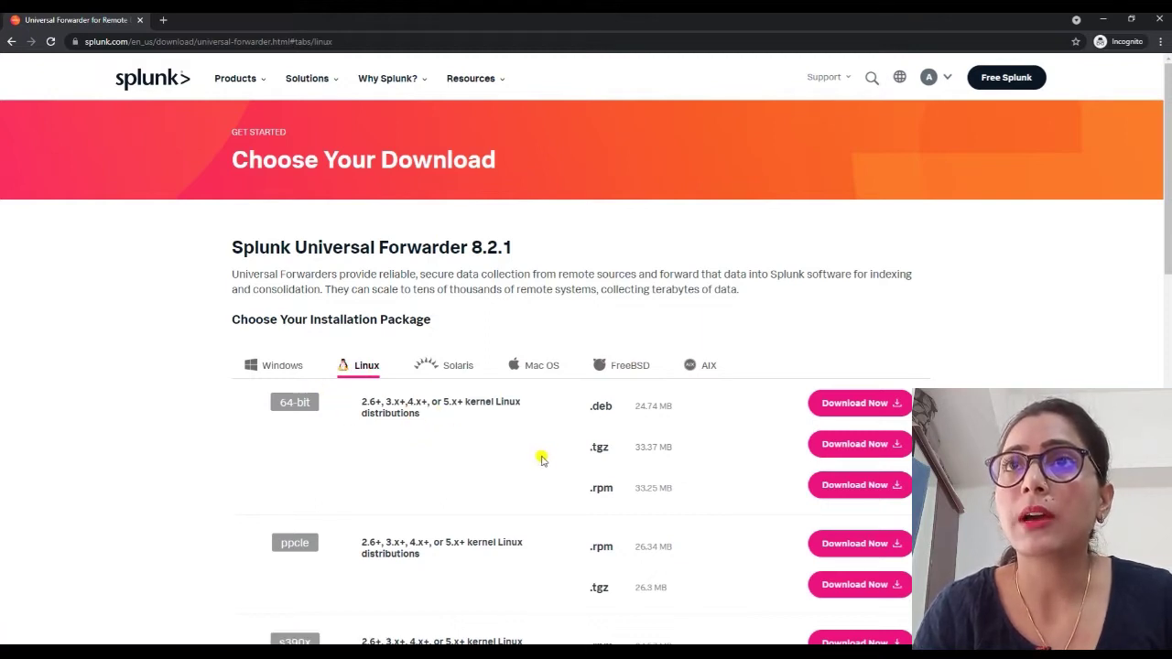
{"action": "left_click_drag", "start_coordinate": [582, 490], "coordinate": [641, 483]}
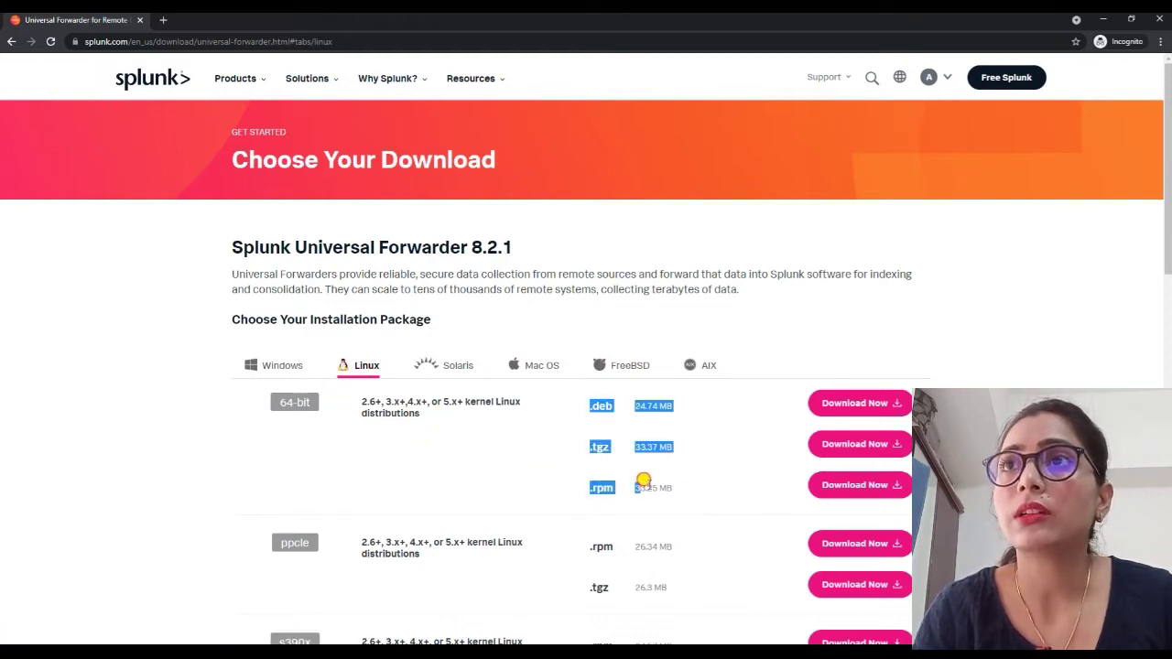
{"action": "left_click", "coordinate": [859, 487]}
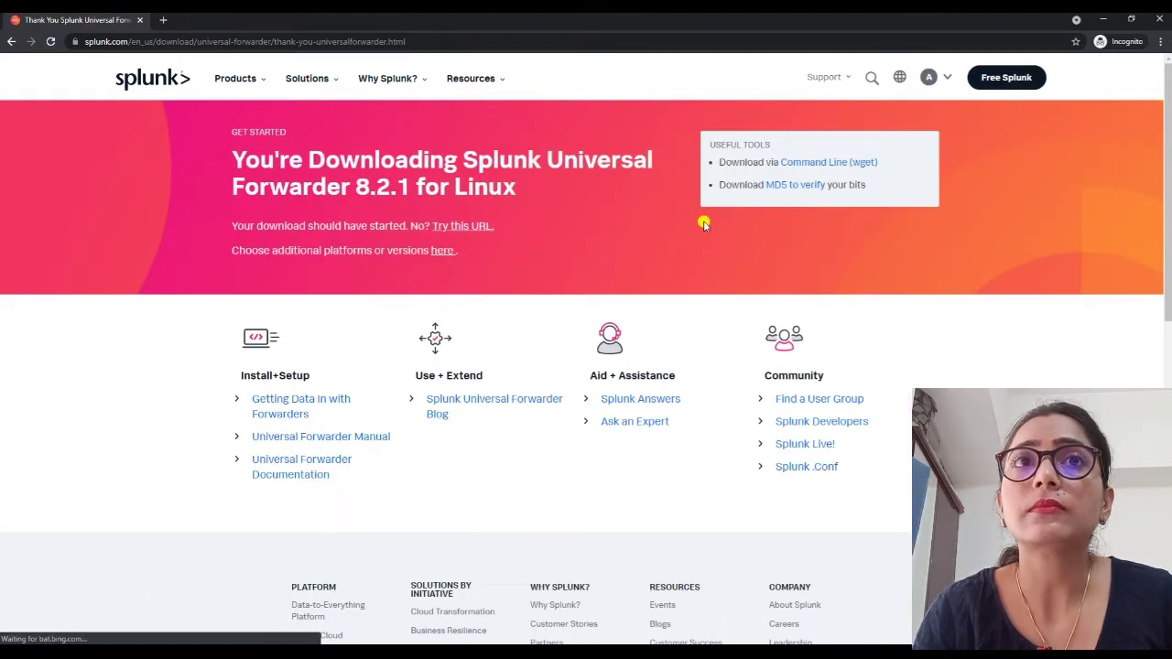
Cancel the browser download, select the Command Line (wget) text, and bring up the PuTTY terminal.
{"action": "left_click", "coordinate": [128, 628]}
{"action": "left_click", "coordinate": [151, 602]}
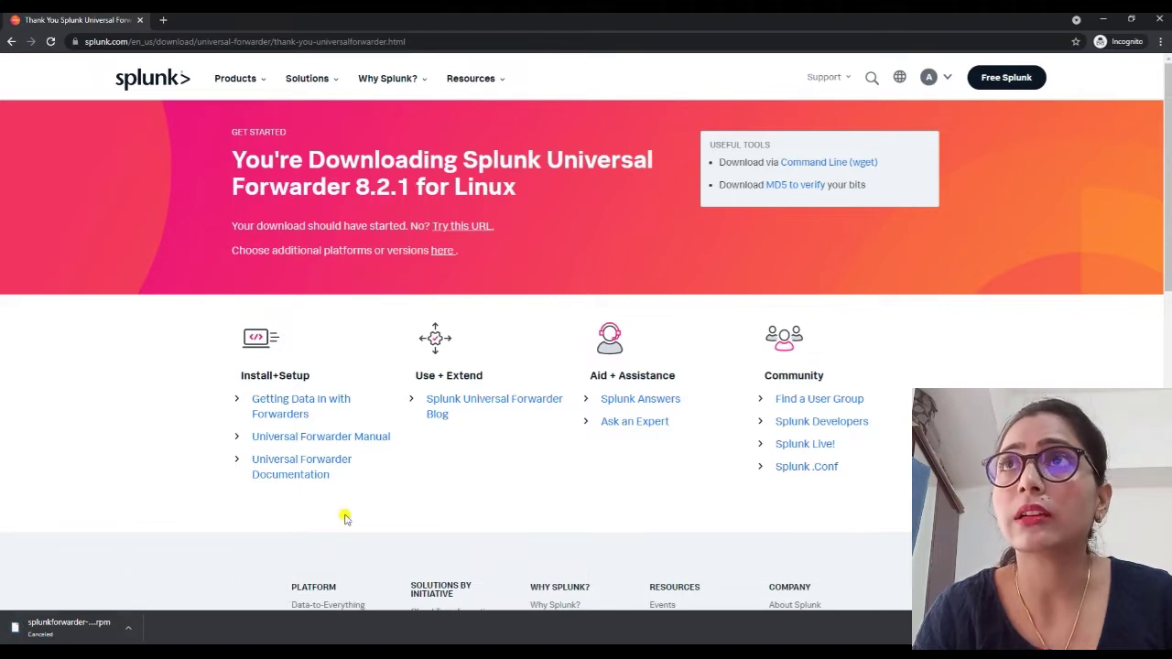
{"action": "left_click", "coordinate": [821, 164]}
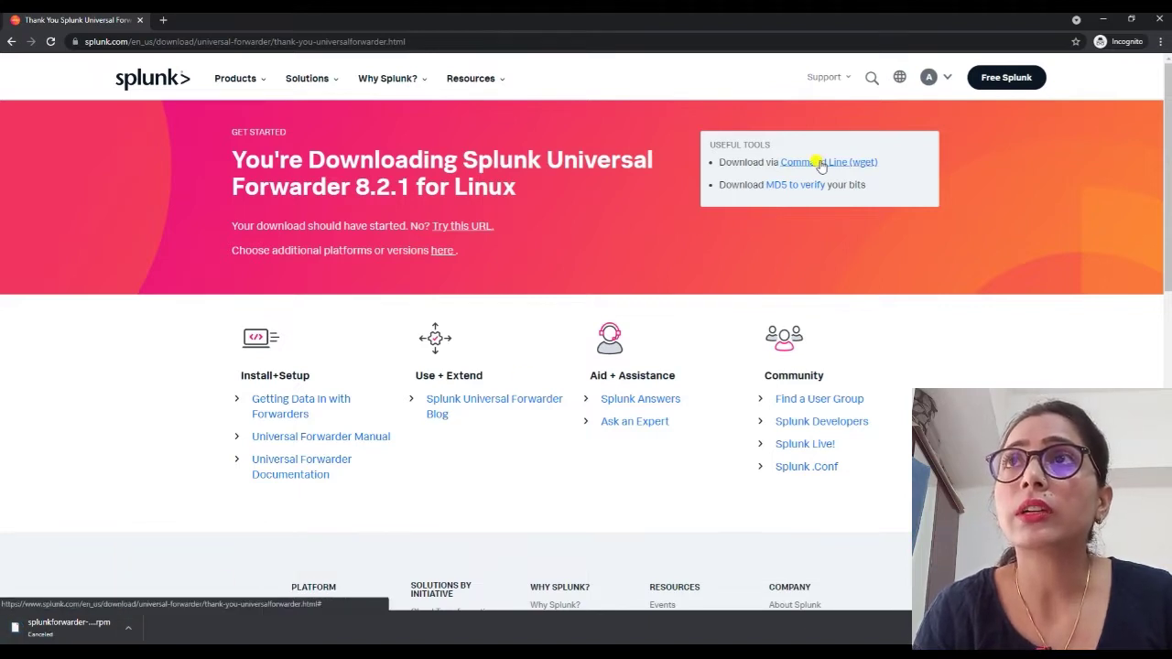
{"action": "left_click", "coordinate": [822, 298]}
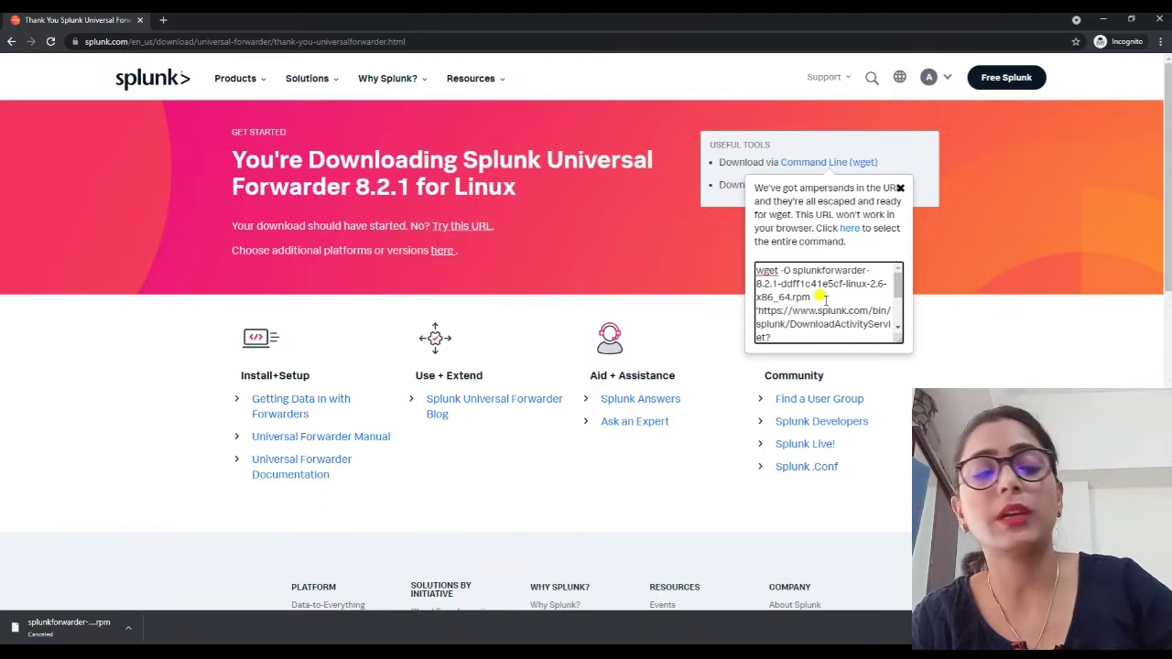
{"action": "key", "text": "ctrl+a"}
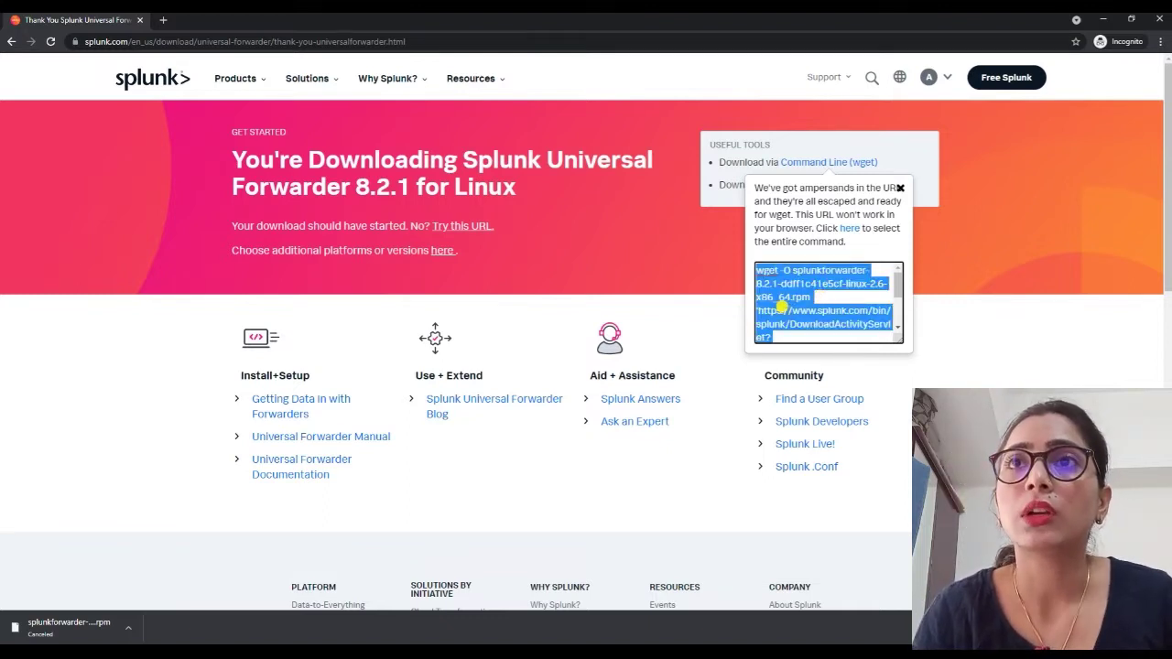
{"action": "left_click", "coordinate": [652, 652]}
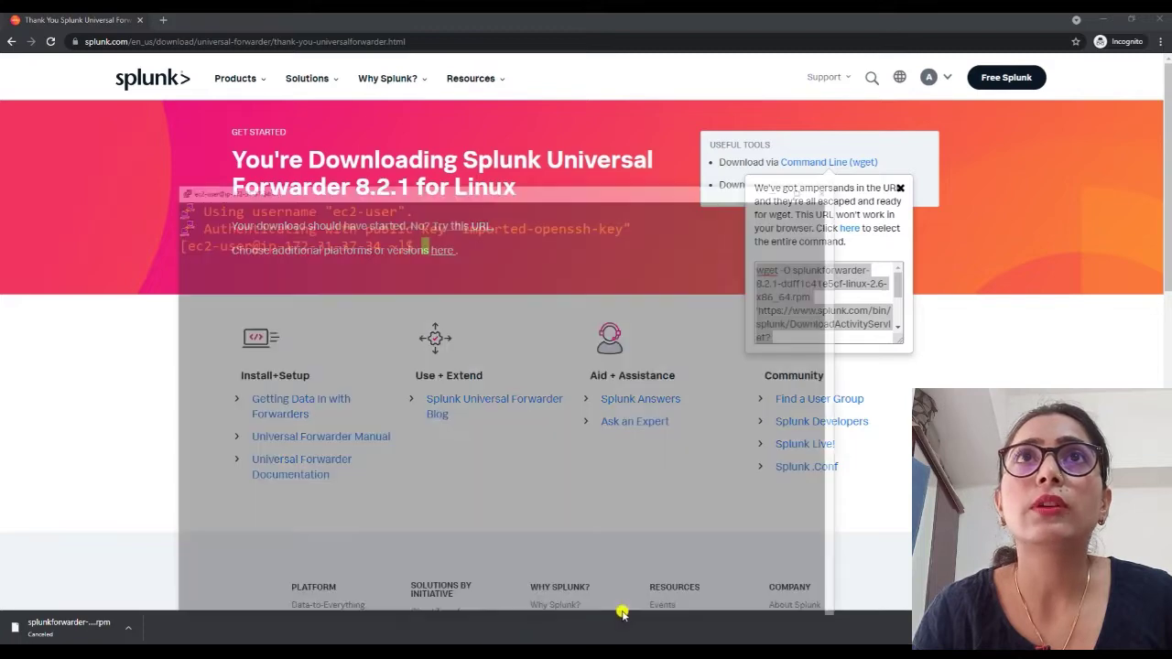
{"action": "left_click", "coordinate": [622, 612]}
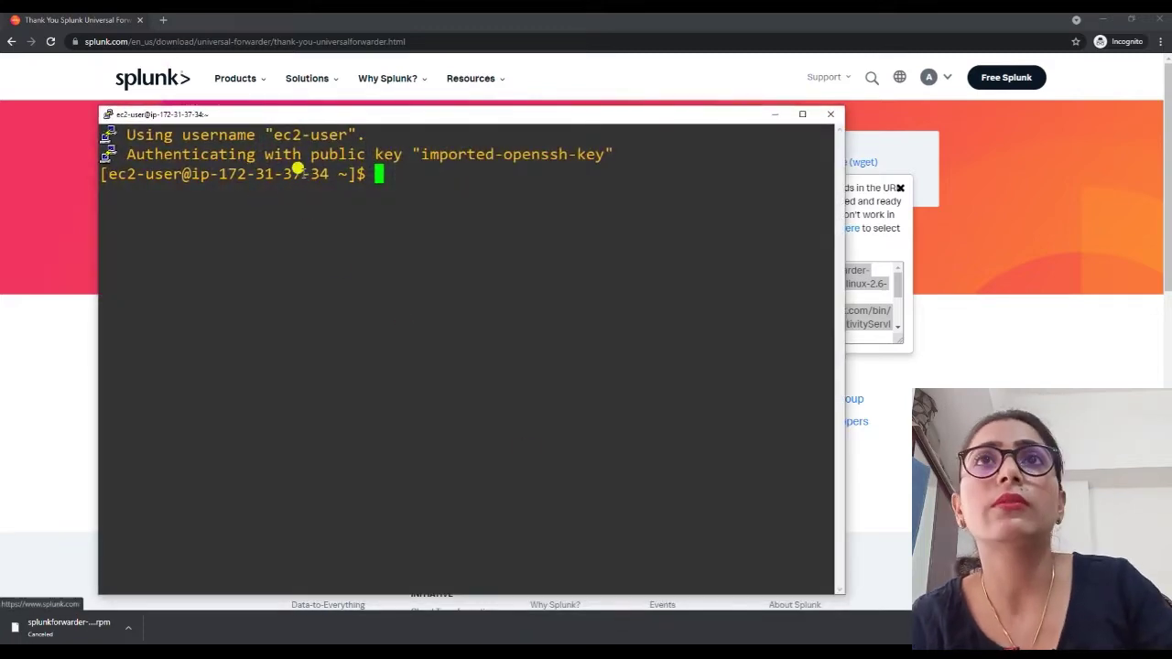
In PuTTY, become root with sudo bash and install wget with yum install wget -y.
{"action": "key", "text": "alt+Tab"}
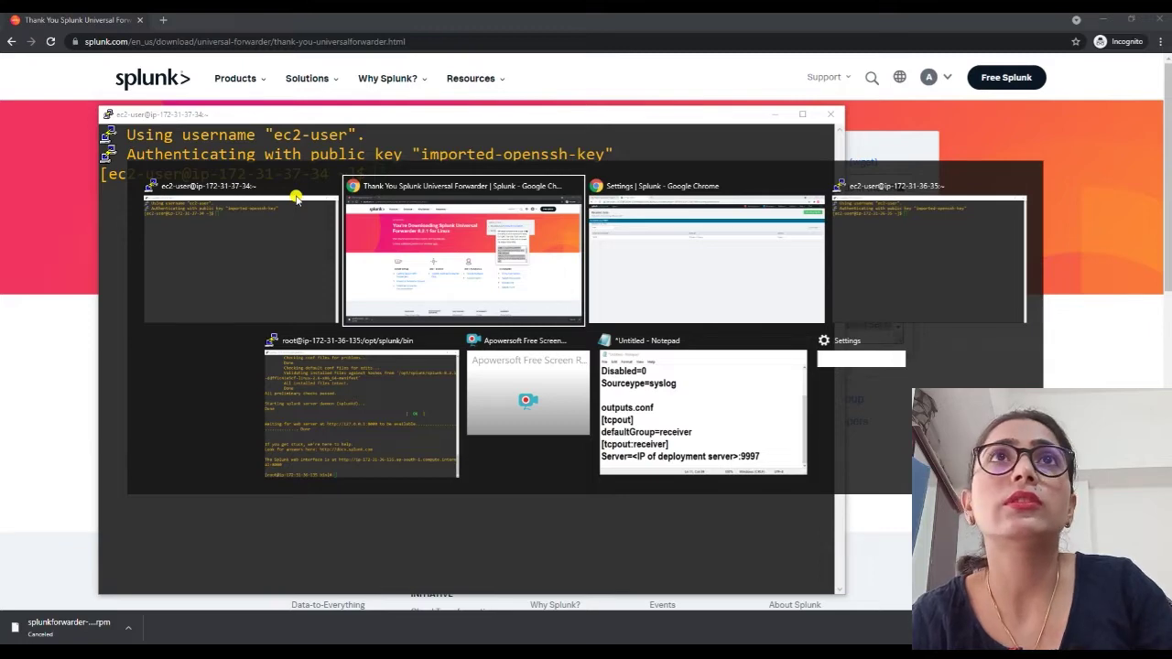
{"action": "key", "text": "alt+Tab"}
{"action": "left_click", "coordinate": [106, 20]}
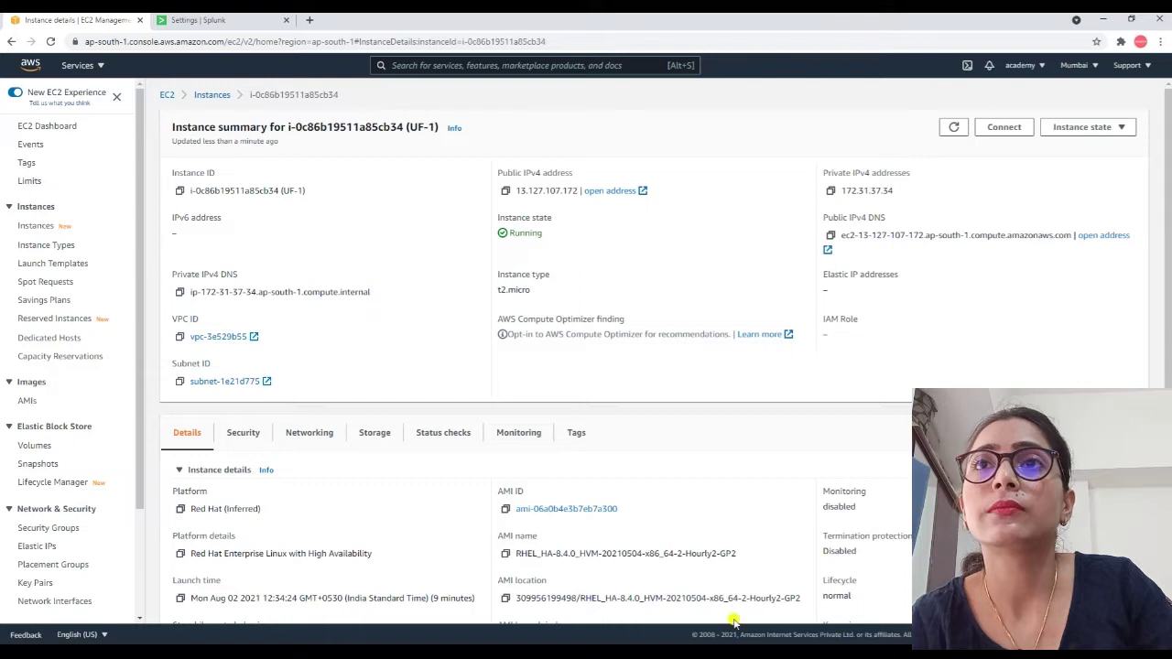
{"action": "left_click", "coordinate": [712, 650]}
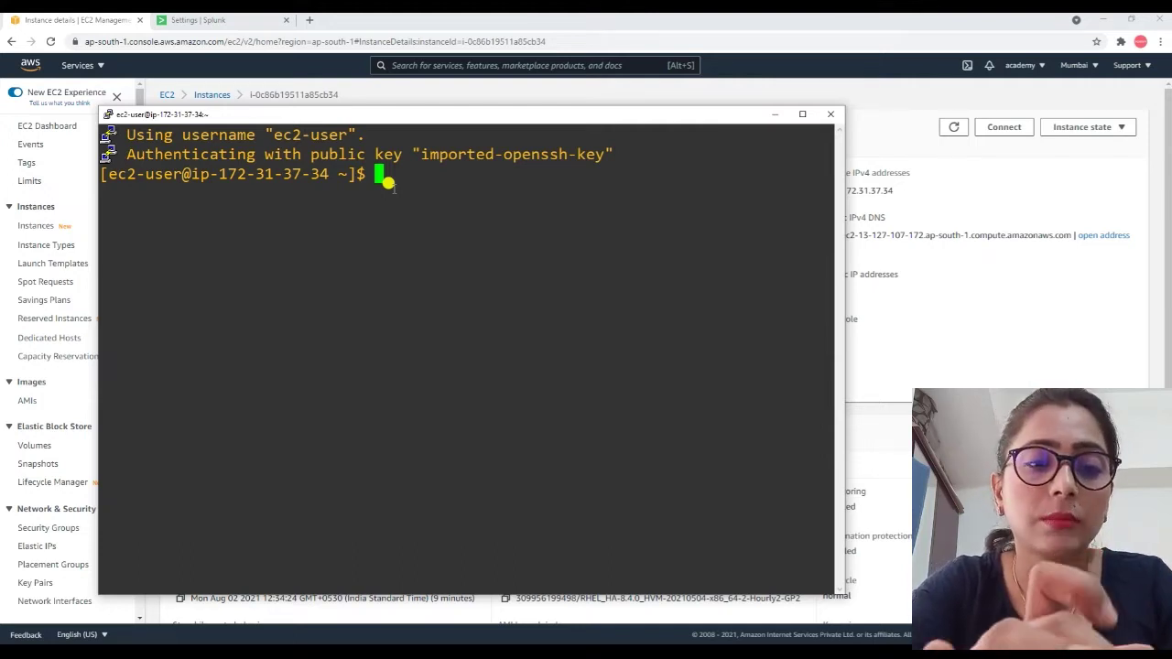
{"action": "type", "text": "sudo "}
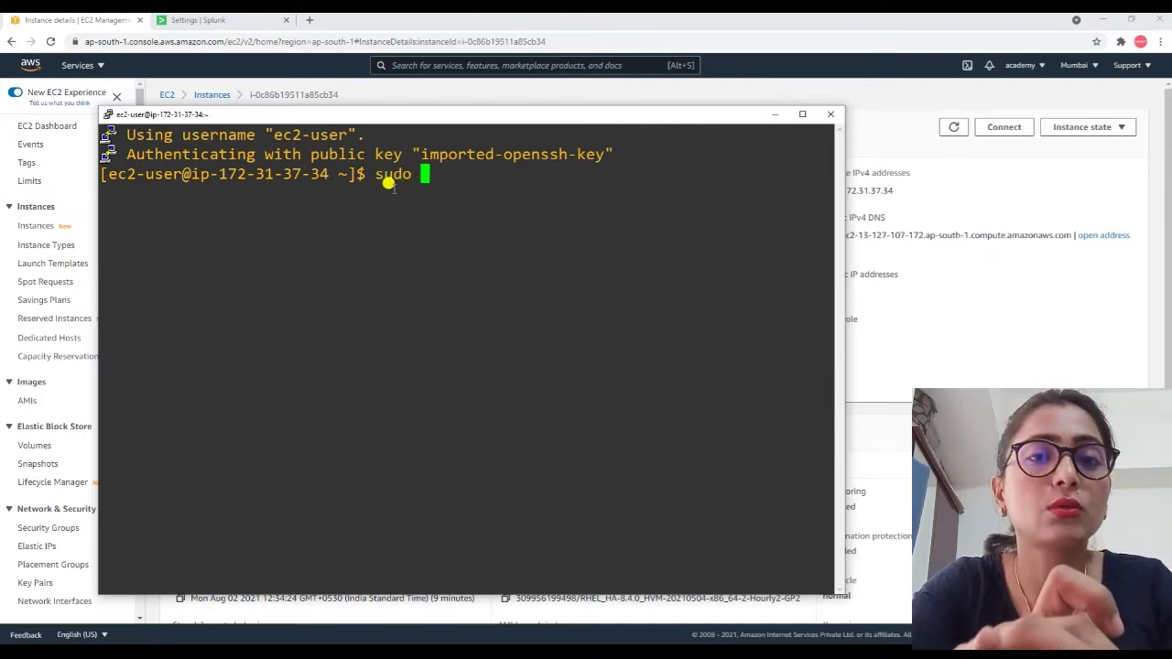
{"action": "type", "text": "bash"}
{"action": "key", "text": "Return"}
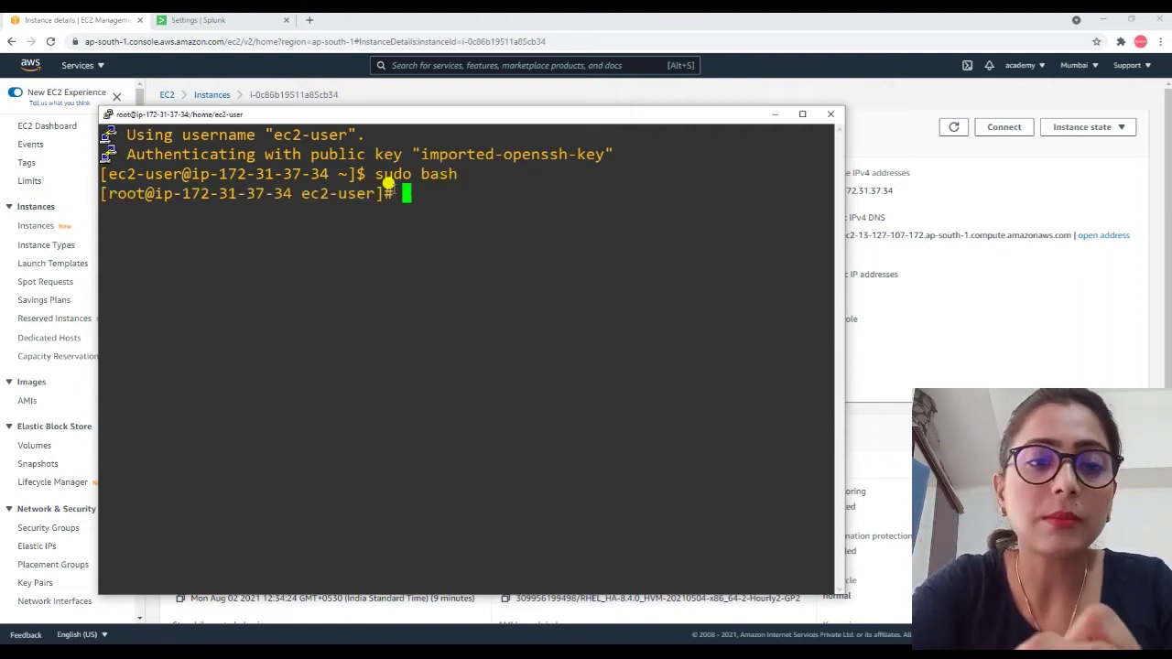
{"action": "type", "text": "yum"}
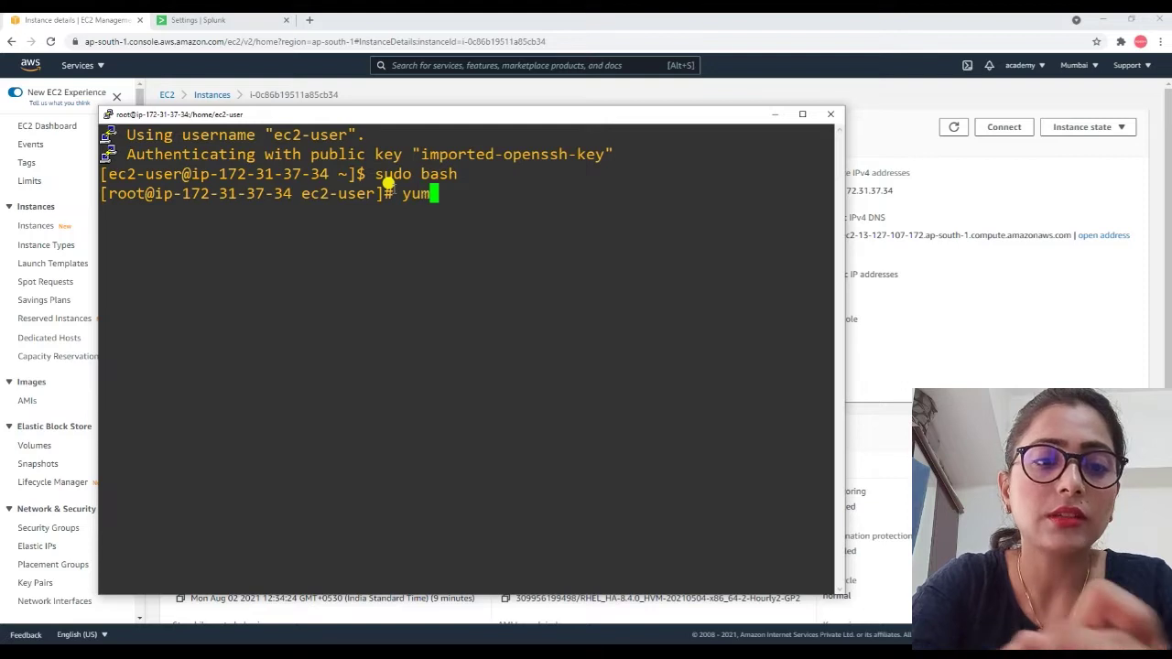
{"action": "type", "text": " install "}
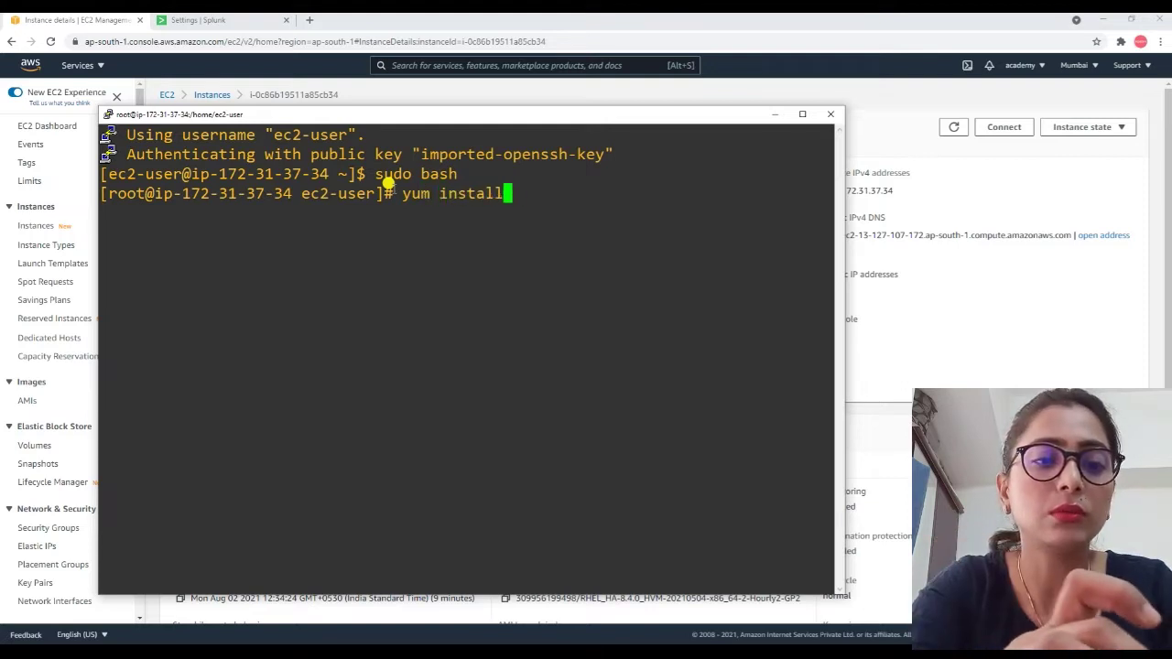
{"action": "type", "text": "wge"}
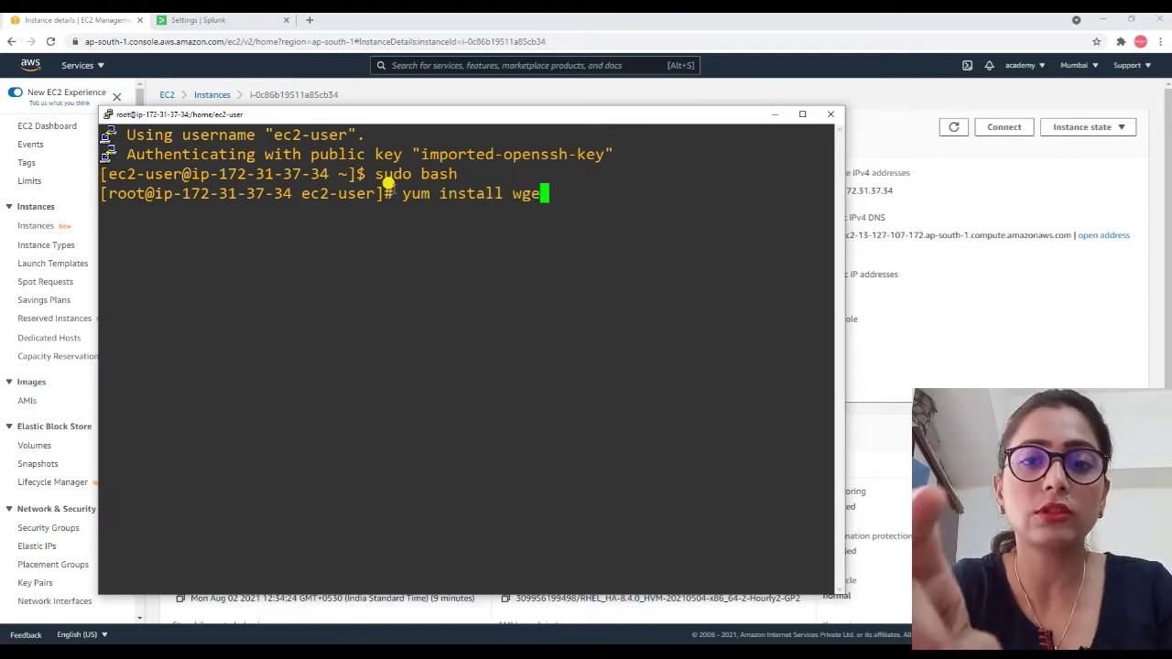
{"action": "type", "text": "t -y"}
{"action": "key", "text": "Return"}
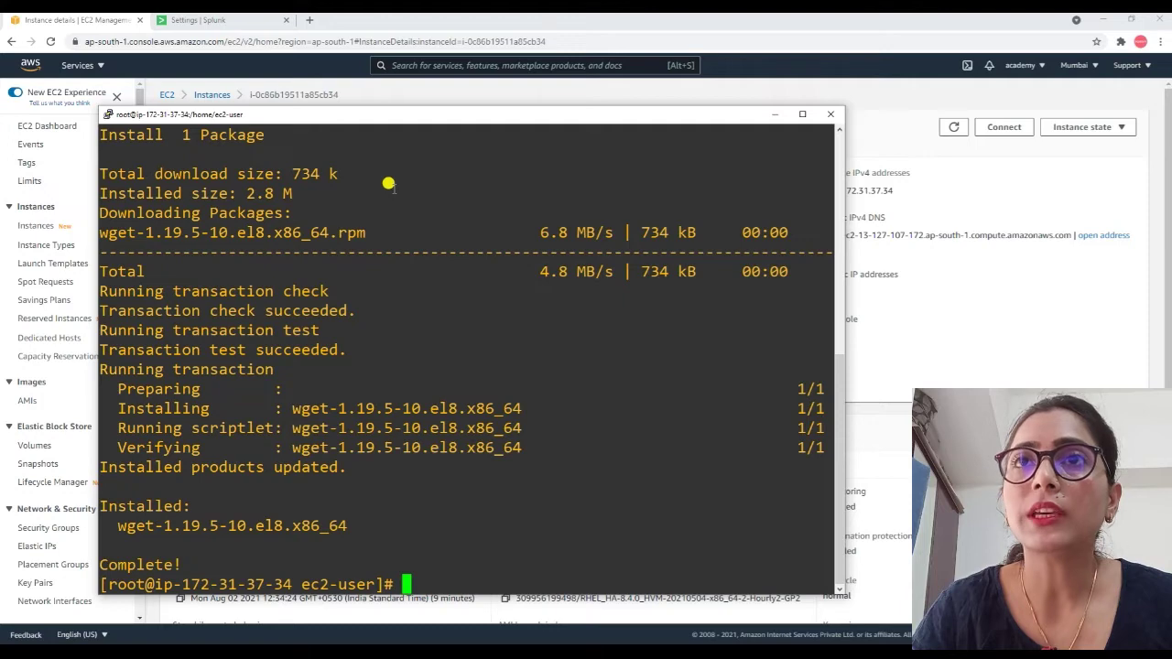
Run the pasted wget command for the forwarder rpm and confirm it with ls.
{"action": "right_click", "coordinate": [510, 564]}
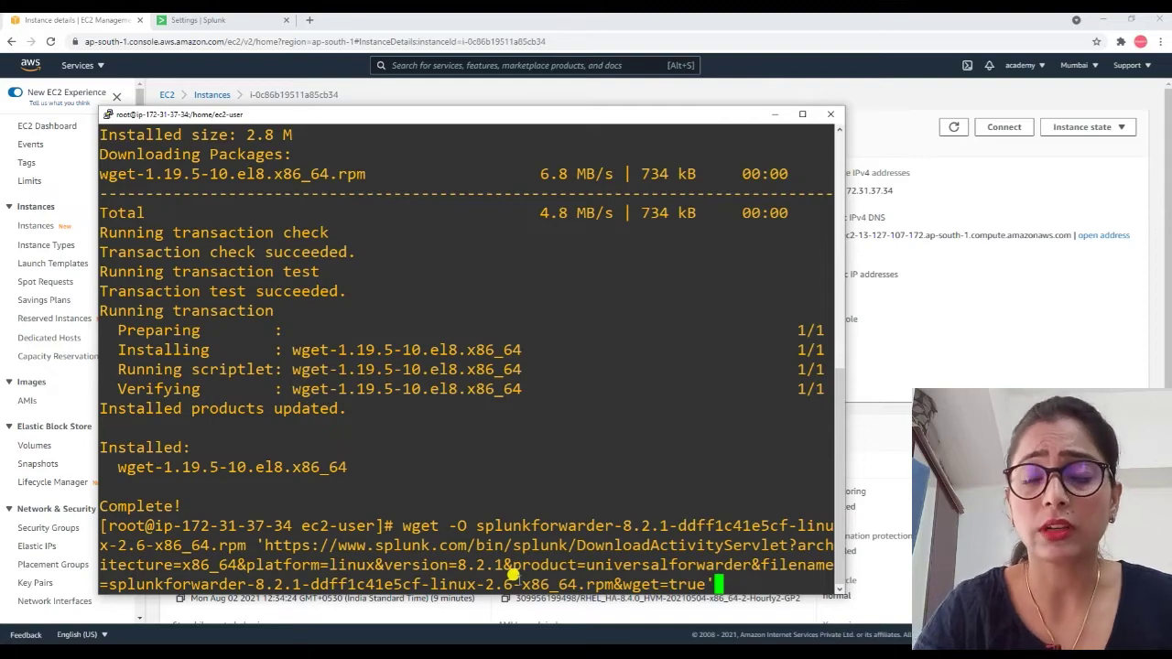
{"action": "key", "text": "Return"}
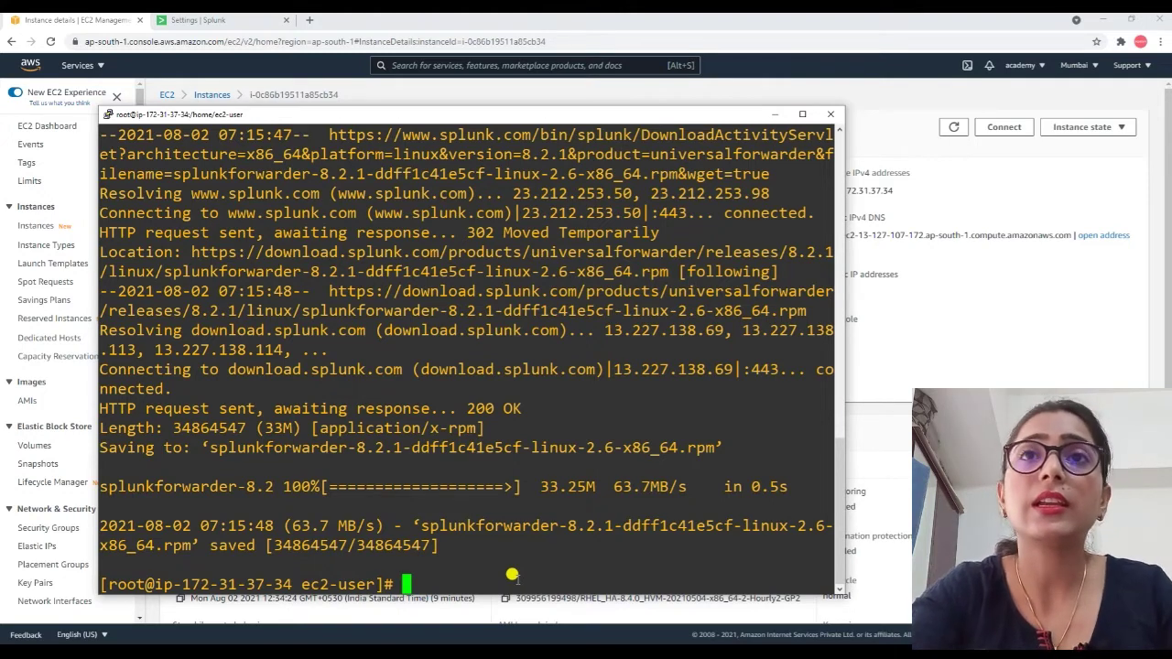
{"action": "type", "text": "ls"}
{"action": "key", "text": "Return"}
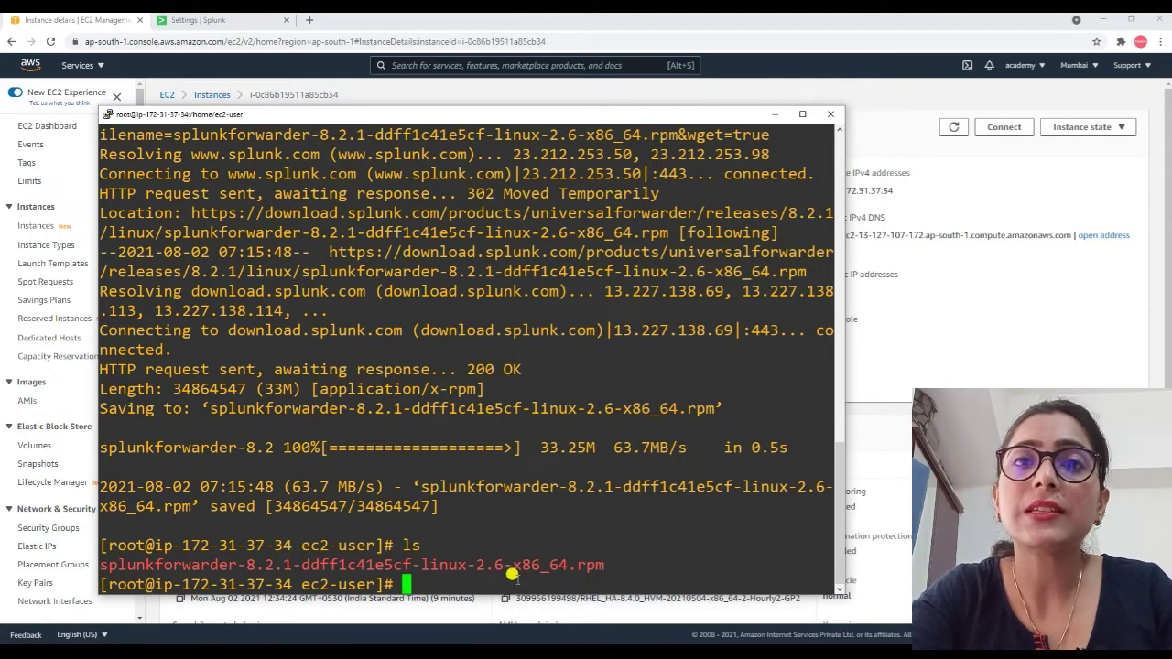
Install the splunkforwarder-8.2.1 rpm with rpm -ivh.
{"action": "type", "text": "rpm "}
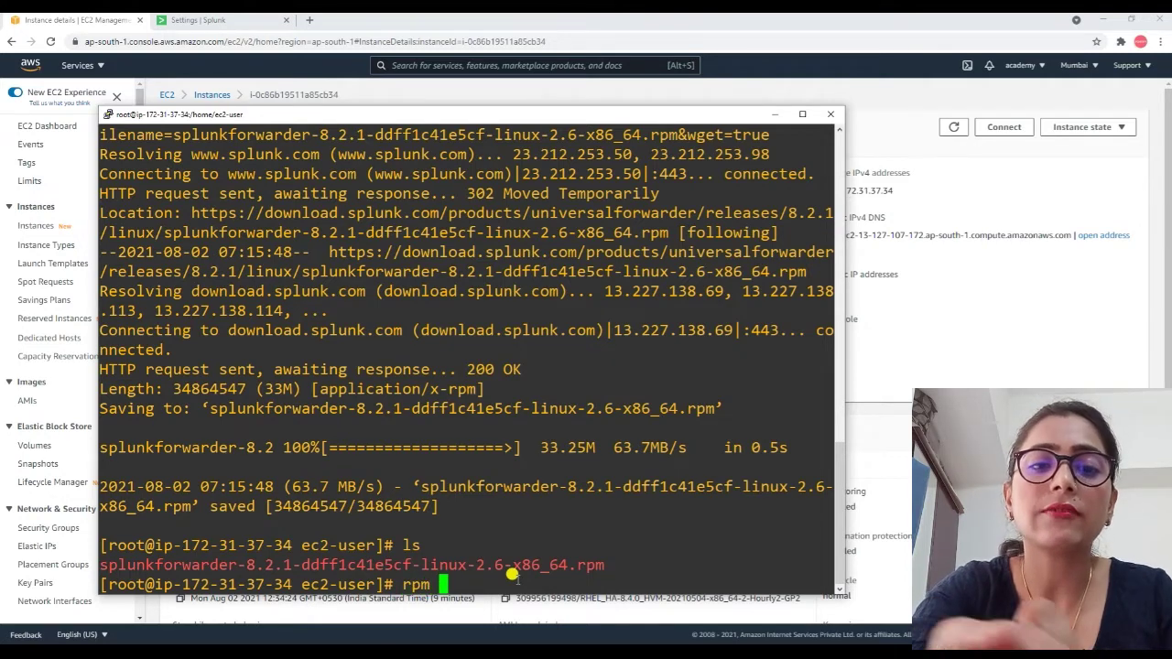
{"action": "type", "text": "-ivg"}
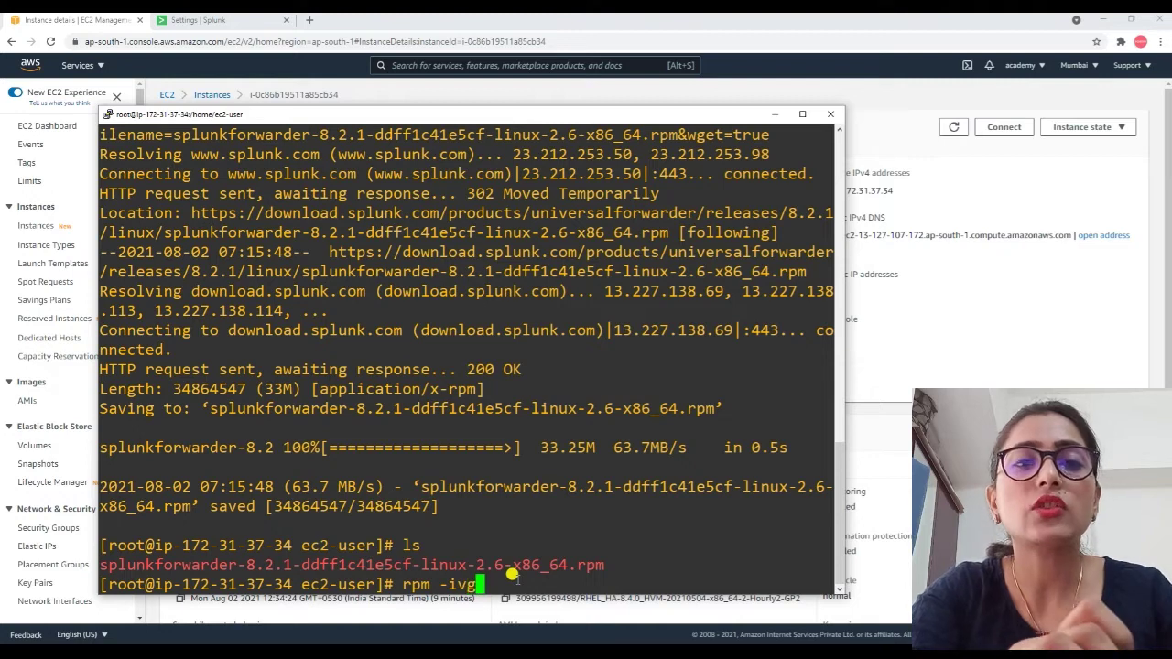
{"action": "key", "text": "BackSpace"}
{"action": "type", "text": "h "}
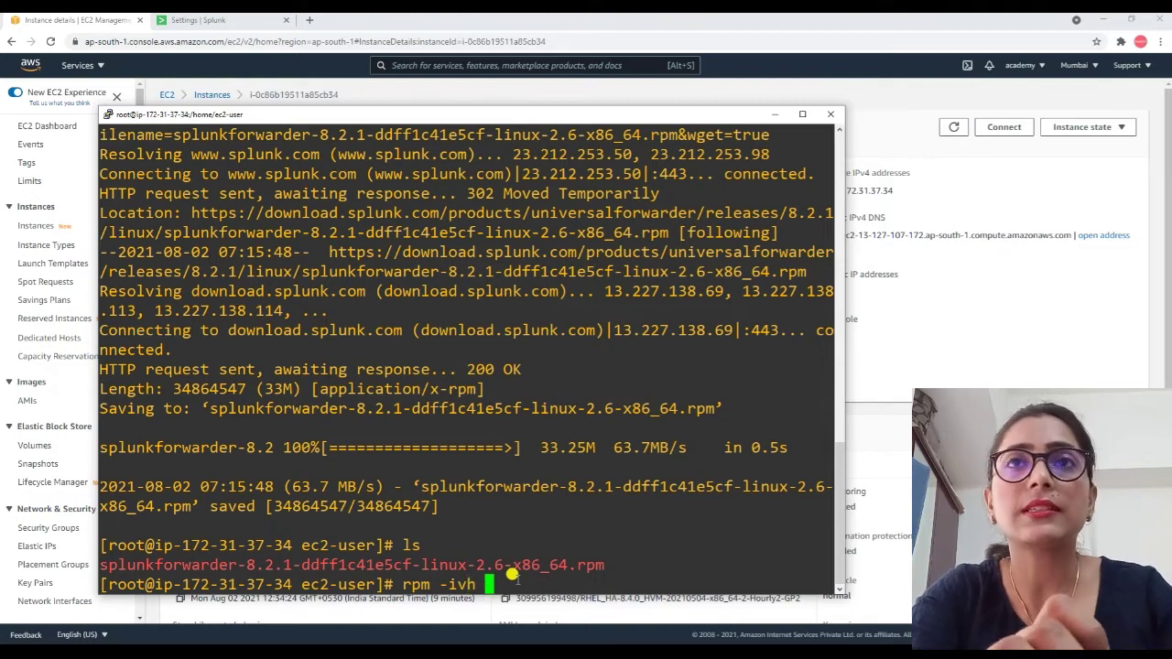
{"action": "type", "text": "s"}
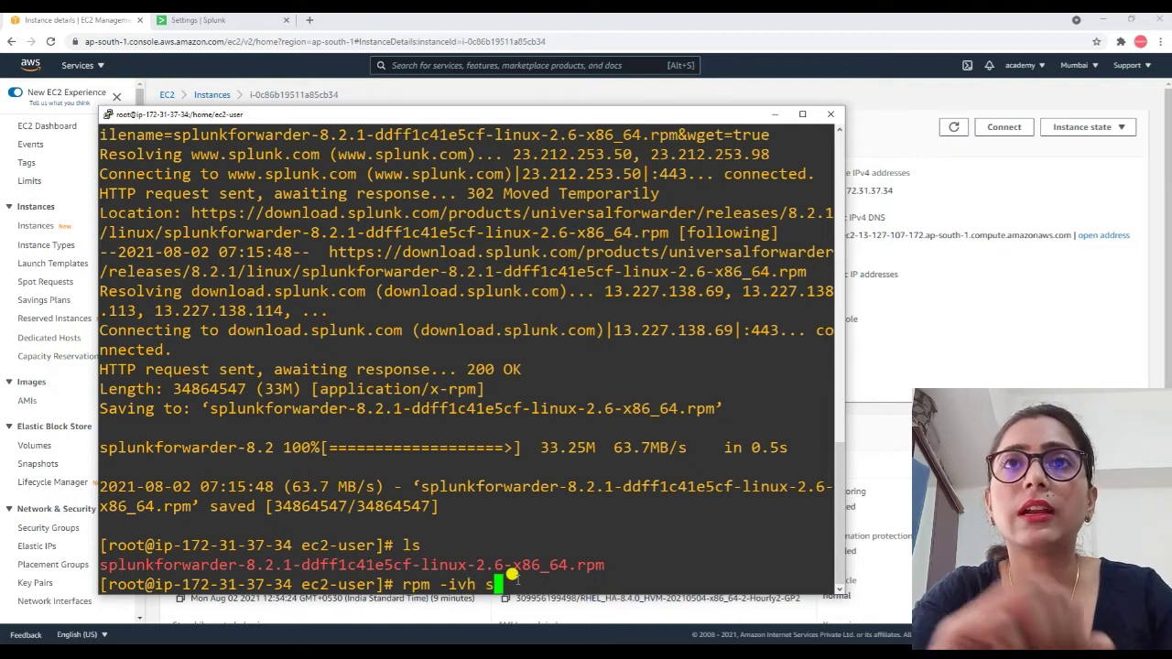
{"action": "key", "text": "Tab"}
{"action": "key", "text": "Return"}
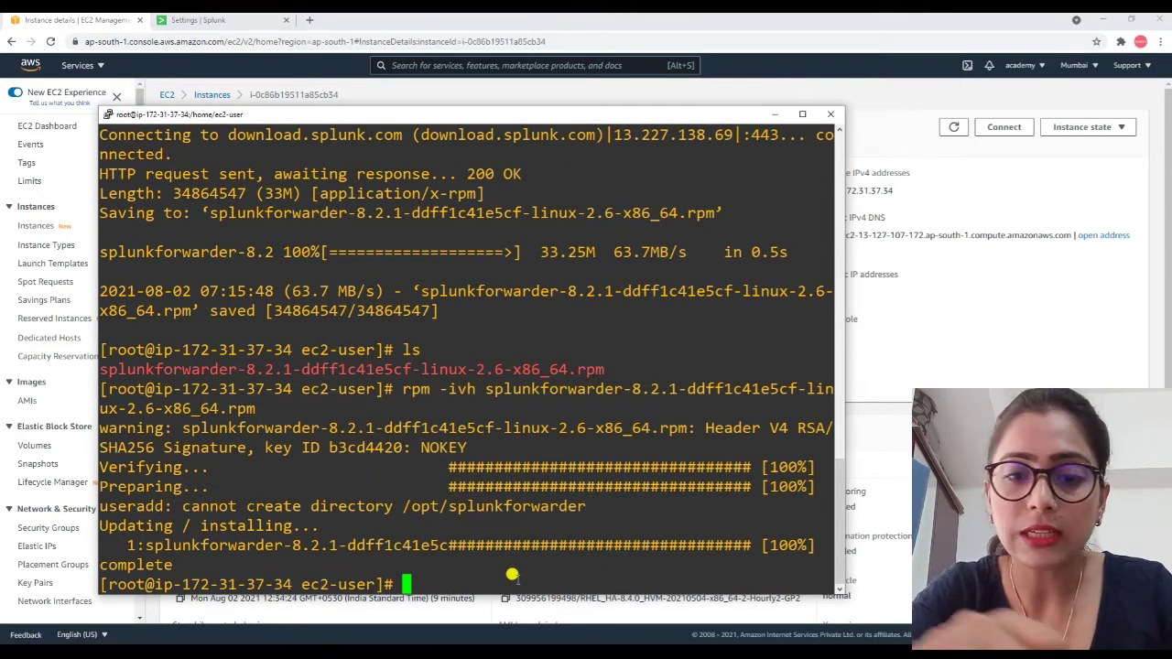
Change into /opt/splunkforwarder/bin, fixing the 'bib' typo, and enter ./splunk start.
{"action": "type", "text": "./s"}
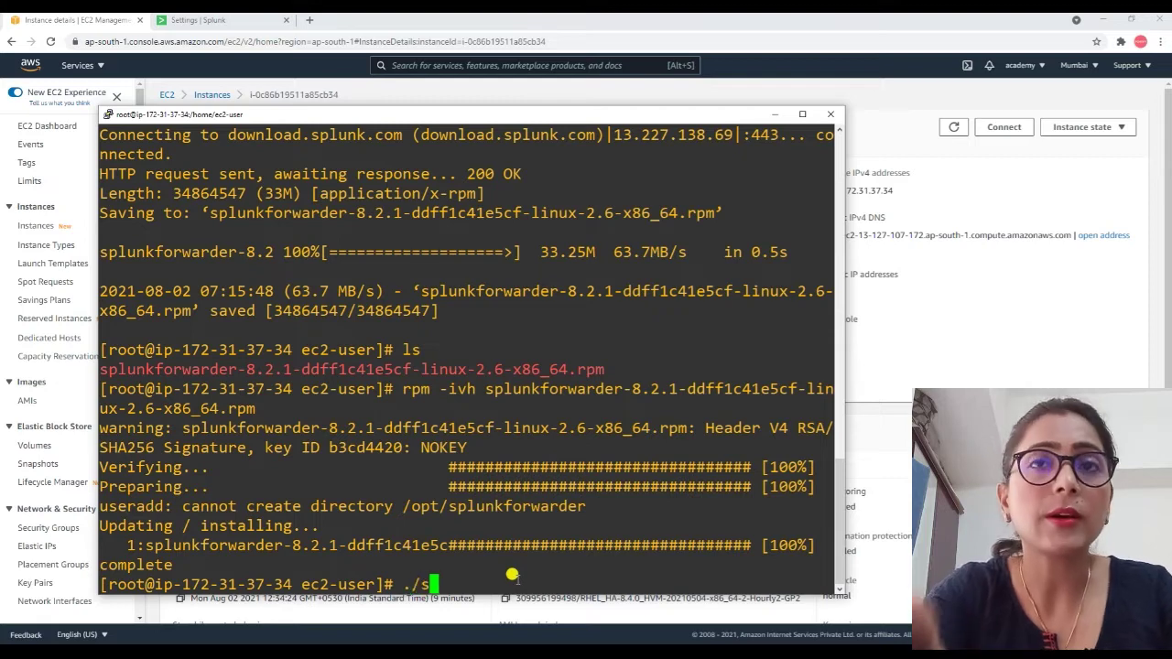
{"action": "key", "text": "BackSpace"}
{"action": "key", "text": "BackSpace"}
{"action": "key", "text": "BackSpace"}
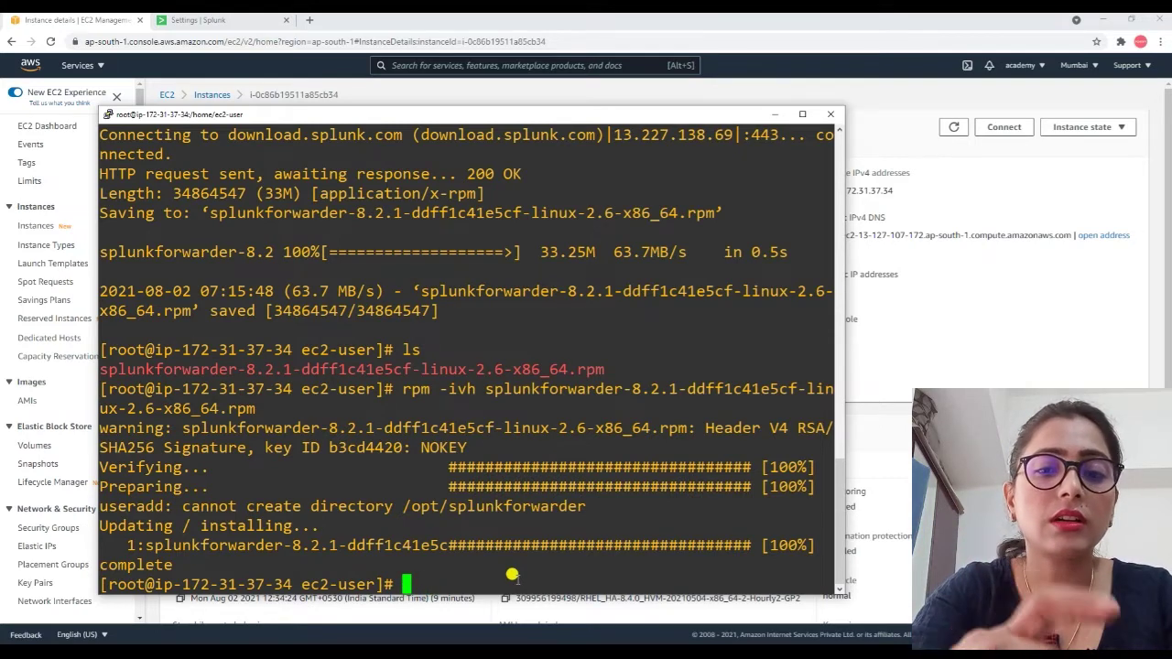
{"action": "type", "text": "cd /o"}
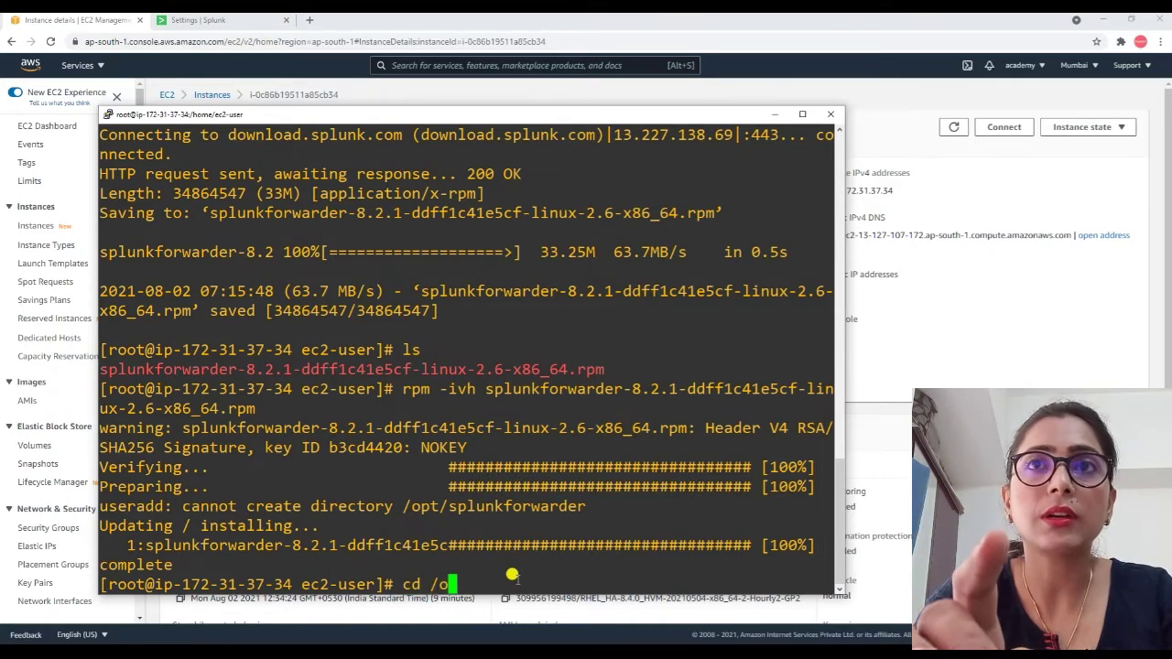
{"action": "type", "text": "pt/splunkforwarder/bib"}
{"action": "key", "text": "Return"}
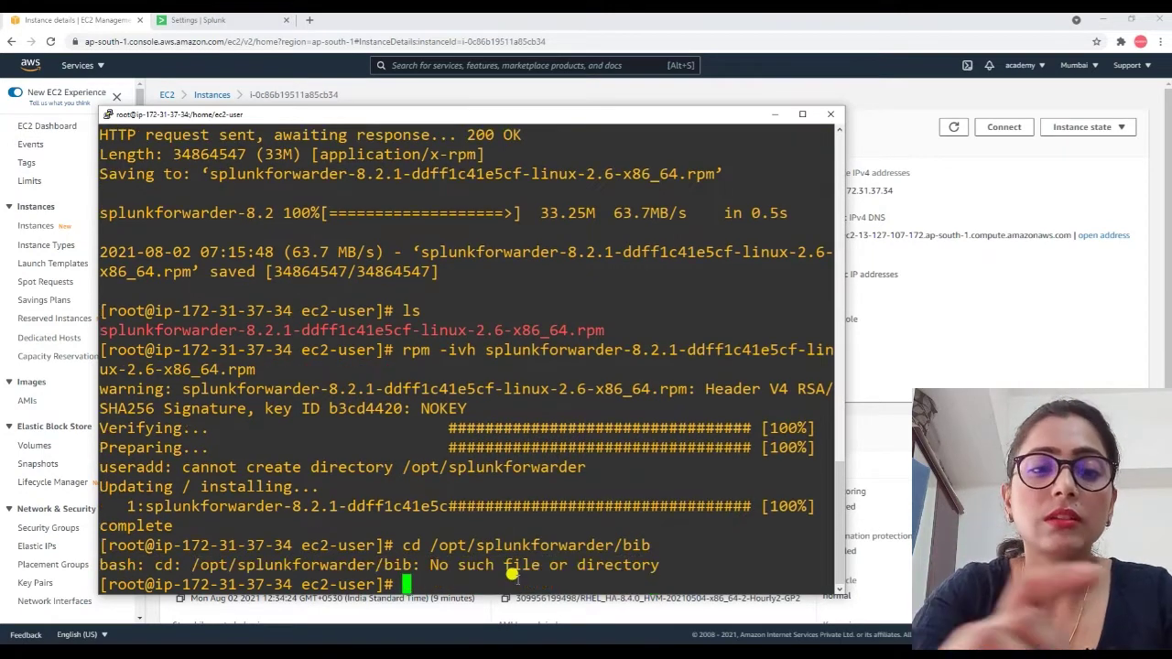
{"action": "key", "text": "Up"}
{"action": "key", "text": "BackSpace"}
{"action": "type", "text": "n"}
{"action": "key", "text": "Return"}
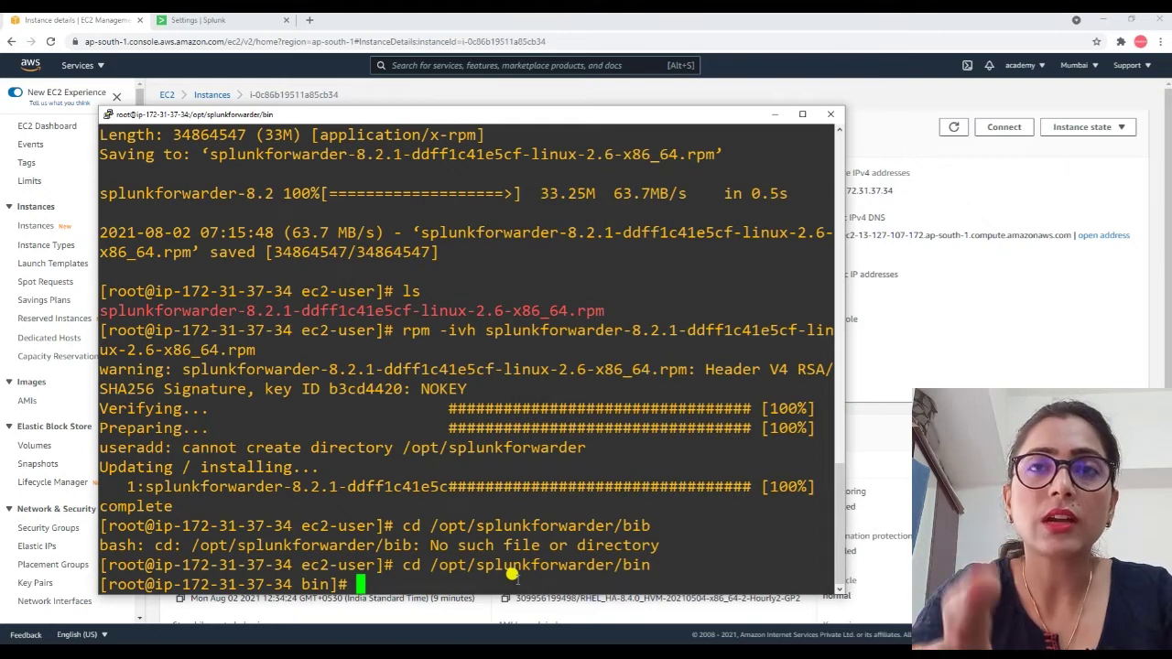
{"action": "type", "text": "./splunk start"}
Start the forwarder and page through the Splunk General Terms to 99%.
{"action": "key", "text": "Return"}
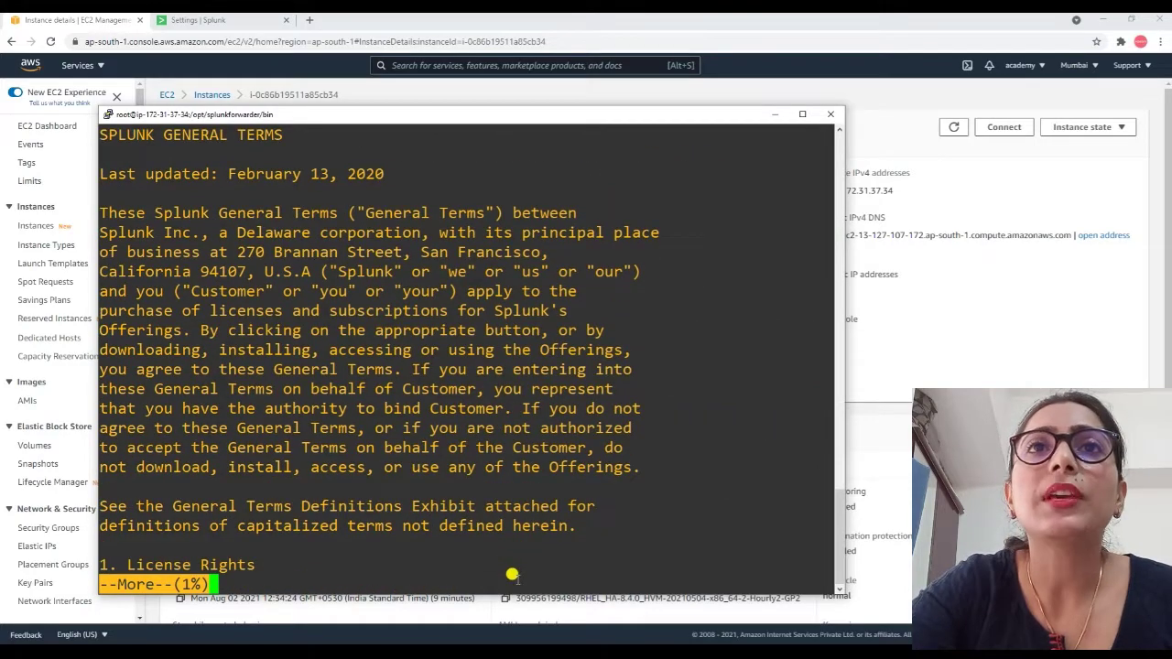
{"action": "key", "text": "Return"}
{"action": "key", "text": "Return"}
{"action": "key", "text": "Return"}
{"action": "key", "text": "Return"}
{"action": "key", "text": "Return"}
{"action": "key", "text": "Return"}
{"action": "key", "text": "Return"}
{"action": "key", "text": "Return"}
{"action": "key", "text": "Return"}
{"action": "key", "text": "Return"}
{"action": "key", "text": "Return"}
{"action": "key", "text": "Return"}
{"action": "key", "text": "Return"}
{"action": "key", "text": "Return"}
{"action": "key", "text": "Return"}
{"action": "key", "text": "Return"}
{"action": "key", "text": "Return"}
{"action": "key", "text": "Return"}
{"action": "key", "text": "Return"}
{"action": "key", "text": "Return"}
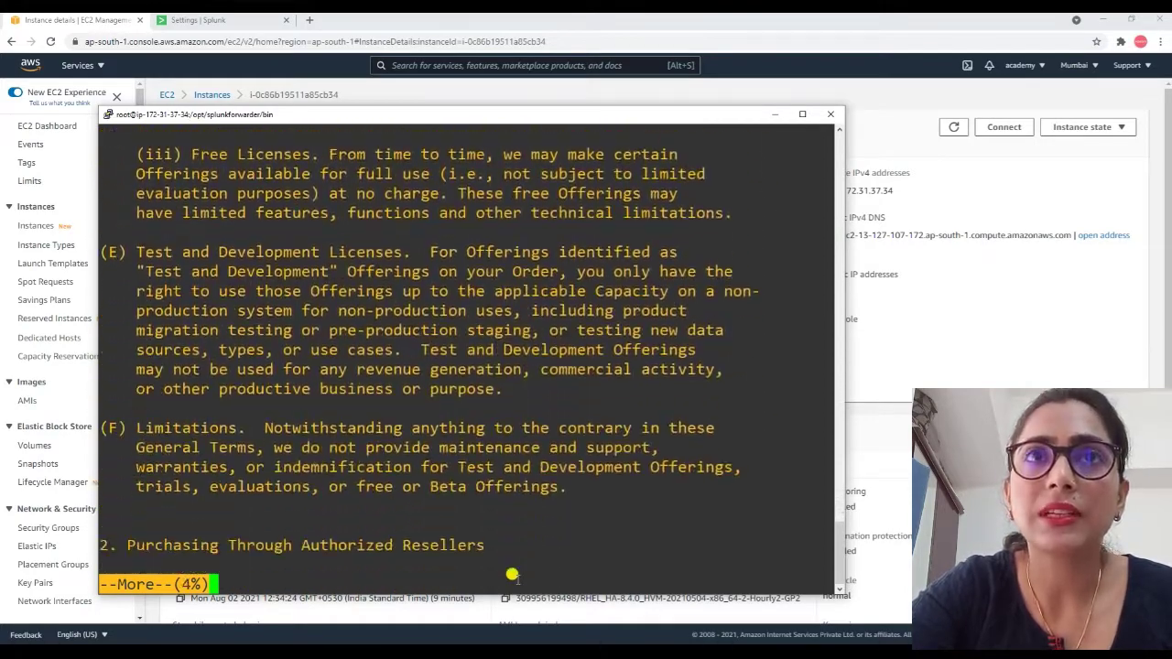
{"action": "key", "text": "Return"}
{"action": "key", "text": "Return"}
{"action": "key", "text": "Return"}
{"action": "key", "text": "Return"}
{"action": "key", "text": "Return"}
{"action": "key", "text": "Return"}
{"action": "key", "text": "Return"}
{"action": "key", "text": "Return"}
{"action": "key", "text": "Return"}
{"action": "key", "text": "Return"}
{"action": "key", "text": "Return"}
{"action": "key", "text": "Return"}
{"action": "key", "text": "Return"}
{"action": "key", "text": "Return"}
{"action": "key", "text": "Return"}
{"action": "key", "text": "Return"}
{"action": "key", "text": "Return"}
{"action": "key", "text": "Return"}
{"action": "key", "text": "Return"}
{"action": "key", "text": "Return"}
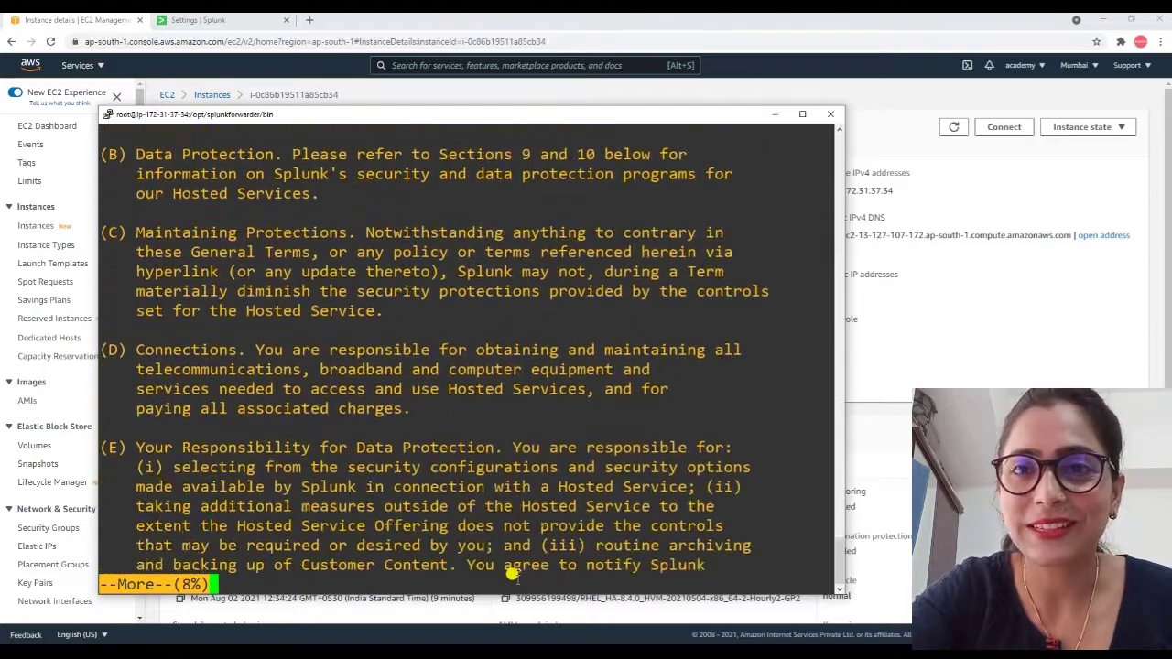
{"action": "key", "text": "Return"}
{"action": "key", "text": "Return"}
{"action": "key", "text": "Return"}
{"action": "key", "text": "Return"}
{"action": "key", "text": "Return"}
{"action": "key", "text": "Return"}
{"action": "key", "text": "Return"}
{"action": "key", "text": "Return"}
{"action": "key", "text": "Return"}
{"action": "key", "text": "Return"}
{"action": "key", "text": "Return"}
{"action": "key", "text": "Return"}
{"action": "key", "text": "Return"}
{"action": "key", "text": "Return"}
{"action": "key", "text": "Return"}
{"action": "key", "text": "Return"}
{"action": "key", "text": "Return"}
{"action": "key", "text": "Return"}
{"action": "key", "text": "Return"}
{"action": "key", "text": "Return"}
{"action": "key", "text": "Return"}
{"action": "key", "text": "Return"}
{"action": "key", "text": "Return"}
{"action": "key", "text": "Return"}
{"action": "key", "text": "Return"}
{"action": "key", "text": "Return"}
{"action": "key", "text": "Return"}
{"action": "key", "text": "Return"}
{"action": "key", "text": "Return"}
{"action": "key", "text": "Return"}
{"action": "key", "text": "Return"}
{"action": "key", "text": "Return"}
{"action": "key", "text": "Return"}
{"action": "key", "text": "Return"}
{"action": "key", "text": "Return"}
{"action": "key", "text": "Return"}
{"action": "key", "text": "Return"}
{"action": "key", "text": "Return"}
{"action": "key", "text": "Return"}
{"action": "key", "text": "Return"}
{"action": "key", "text": "Return"}
{"action": "key", "text": "Return"}
{"action": "key", "text": "Return"}
{"action": "key", "text": "Return"}
{"action": "key", "text": "Return"}
{"action": "key", "text": "Return"}
{"action": "key", "text": "Return"}
{"action": "key", "text": "Return"}
{"action": "key", "text": "Return"}
{"action": "key", "text": "Return"}
{"action": "key", "text": "Return"}
{"action": "key", "text": "Return"}
{"action": "key", "text": "Return"}
{"action": "key", "text": "Return"}
{"action": "key", "text": "Return"}
{"action": "key", "text": "Return"}
{"action": "key", "text": "Return"}
{"action": "key", "text": "Return"}
{"action": "key", "text": "Return"}
{"action": "key", "text": "Return"}
{"action": "key", "text": "Return"}
{"action": "key", "text": "Return"}
{"action": "key", "text": "Return"}
{"action": "key", "text": "Return"}
{"action": "key", "text": "Return"}
{"action": "key", "text": "Return"}
{"action": "key", "text": "Return"}
{"action": "key", "text": "Return"}
{"action": "key", "text": "Return"}
{"action": "key", "text": "Return"}
{"action": "key", "text": "Return"}
{"action": "key", "text": "Return"}
{"action": "key", "text": "Return"}
{"action": "key", "text": "Return"}
{"action": "key", "text": "Return"}
{"action": "key", "text": "Return"}
{"action": "key", "text": "Return"}
{"action": "key", "text": "Return"}
{"action": "key", "text": "Return"}
{"action": "key", "text": "Return"}
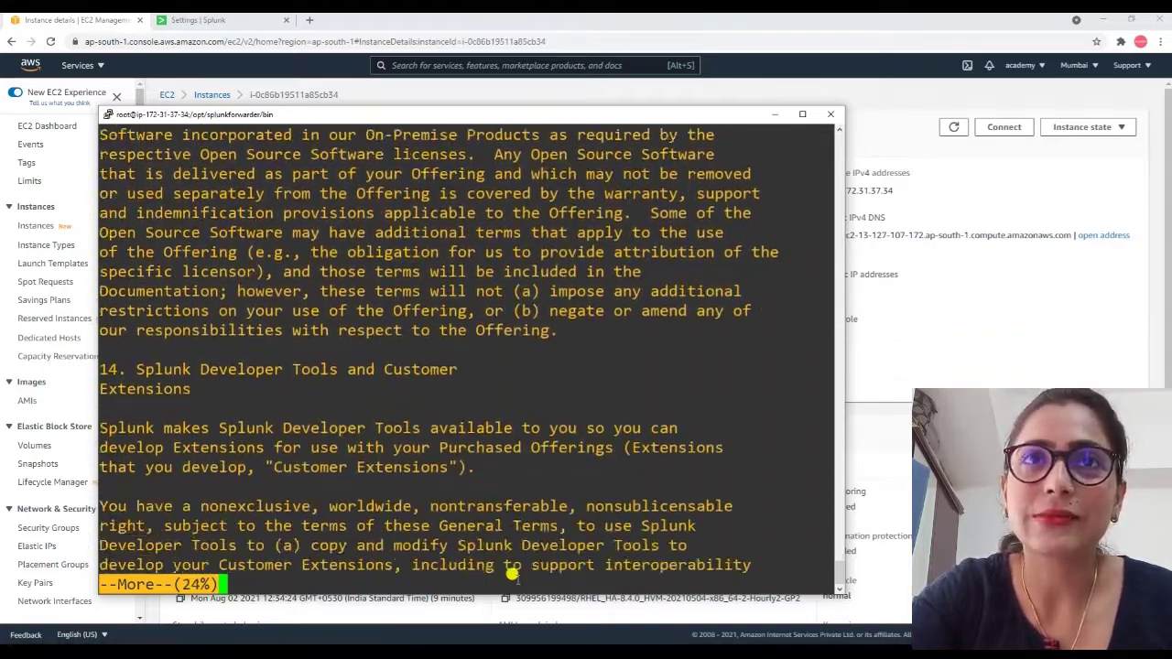
{"action": "key", "text": "Return"}
{"action": "key", "text": "Return"}
{"action": "key", "text": "Return"}
{"action": "key", "text": "Return"}
{"action": "key", "text": "Return"}
{"action": "key", "text": "Return"}
{"action": "key", "text": "Return"}
{"action": "key", "text": "Return"}
{"action": "key", "text": "Return"}
{"action": "key", "text": "Return"}
{"action": "key", "text": "Return"}
{"action": "key", "text": "Return"}
{"action": "key", "text": "Return"}
{"action": "key", "text": "Return"}
{"action": "key", "text": "Return"}
{"action": "key", "text": "Return"}
{"action": "key", "text": "Return"}
{"action": "key", "text": "Return"}
{"action": "key", "text": "Return"}
{"action": "key", "text": "Return"}
{"action": "key", "text": "Return"}
{"action": "key", "text": "Return"}
{"action": "key", "text": "Return"}
{"action": "key", "text": "Return"}
{"action": "key", "text": "Return"}
{"action": "key", "text": "Return"}
{"action": "key", "text": "Return"}
{"action": "key", "text": "Return"}
{"action": "key", "text": "Return"}
{"action": "key", "text": "Return"}
{"action": "key", "text": "Return"}
{"action": "key", "text": "Return"}
{"action": "key", "text": "Return"}
{"action": "key", "text": "Return"}
{"action": "key", "text": "Return"}
{"action": "key", "text": "Return"}
{"action": "key", "text": "Return"}
{"action": "key", "text": "Return"}
{"action": "key", "text": "Return"}
{"action": "key", "text": "Return"}
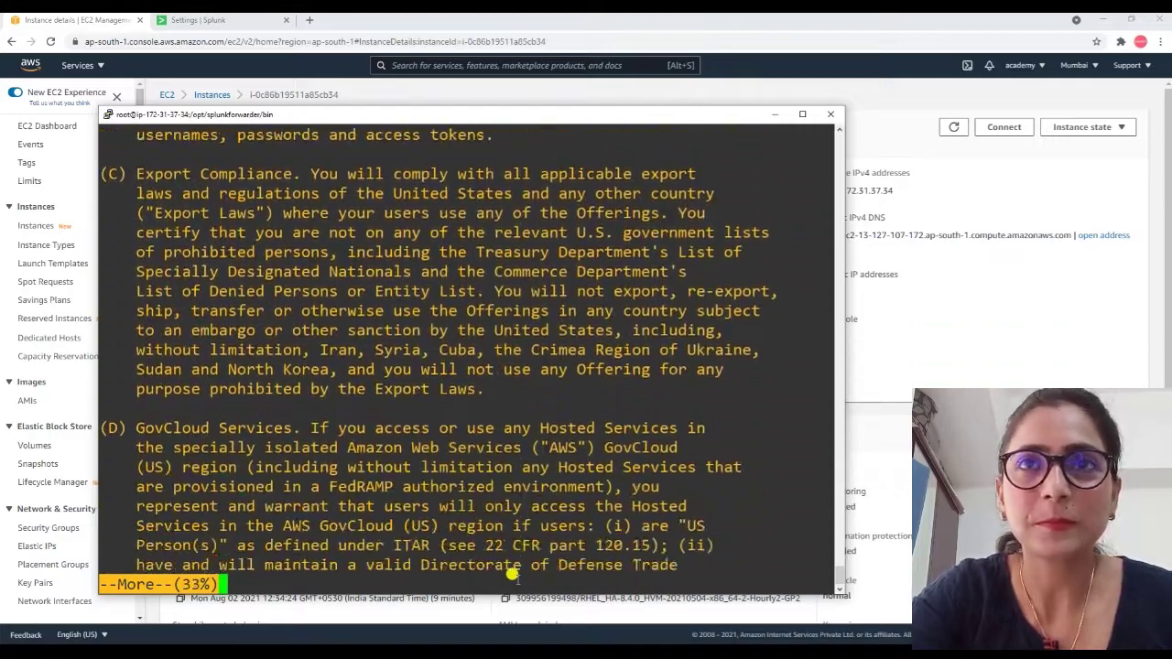
{"action": "key", "text": "Return"}
{"action": "key", "text": "Return"}
{"action": "key", "text": "Return"}
{"action": "key", "text": "Return"}
{"action": "key", "text": "Return"}
{"action": "key", "text": "Return"}
{"action": "key", "text": "Return"}
{"action": "key", "text": "Return"}
{"action": "key", "text": "Return"}
{"action": "key", "text": "Return"}
{"action": "key", "text": "Return"}
{"action": "key", "text": "Return"}
{"action": "key", "text": "Return"}
{"action": "key", "text": "Return"}
{"action": "key", "text": "Return"}
{"action": "key", "text": "Return"}
{"action": "key", "text": "Return"}
{"action": "key", "text": "Return"}
{"action": "key", "text": "Return"}
{"action": "key", "text": "Return"}
{"action": "key", "text": "Return"}
{"action": "key", "text": "Return"}
{"action": "key", "text": "Return"}
{"action": "key", "text": "Return"}
{"action": "key", "text": "Return"}
{"action": "key", "text": "Return"}
{"action": "key", "text": "Return"}
{"action": "key", "text": "Return"}
{"action": "key", "text": "Return"}
{"action": "key", "text": "Return"}
{"action": "key", "text": "Return"}
{"action": "key", "text": "Return"}
{"action": "key", "text": "Return"}
{"action": "key", "text": "Return"}
{"action": "key", "text": "Return"}
{"action": "key", "text": "Return"}
{"action": "key", "text": "Return"}
{"action": "key", "text": "Return"}
{"action": "key", "text": "Return"}
{"action": "key", "text": "Return"}
{"action": "key", "text": "Return"}
{"action": "key", "text": "Return"}
{"action": "key", "text": "Return"}
{"action": "key", "text": "Return"}
{"action": "key", "text": "Return"}
{"action": "key", "text": "Return"}
{"action": "key", "text": "Return"}
{"action": "key", "text": "Return"}
{"action": "key", "text": "Return"}
{"action": "key", "text": "Return"}
{"action": "key", "text": "Return"}
{"action": "key", "text": "Return"}
{"action": "key", "text": "Return"}
{"action": "key", "text": "Return"}
{"action": "key", "text": "Return"}
{"action": "key", "text": "Return"}
{"action": "key", "text": "Return"}
{"action": "key", "text": "Return"}
{"action": "key", "text": "Return"}
{"action": "key", "text": "Return"}
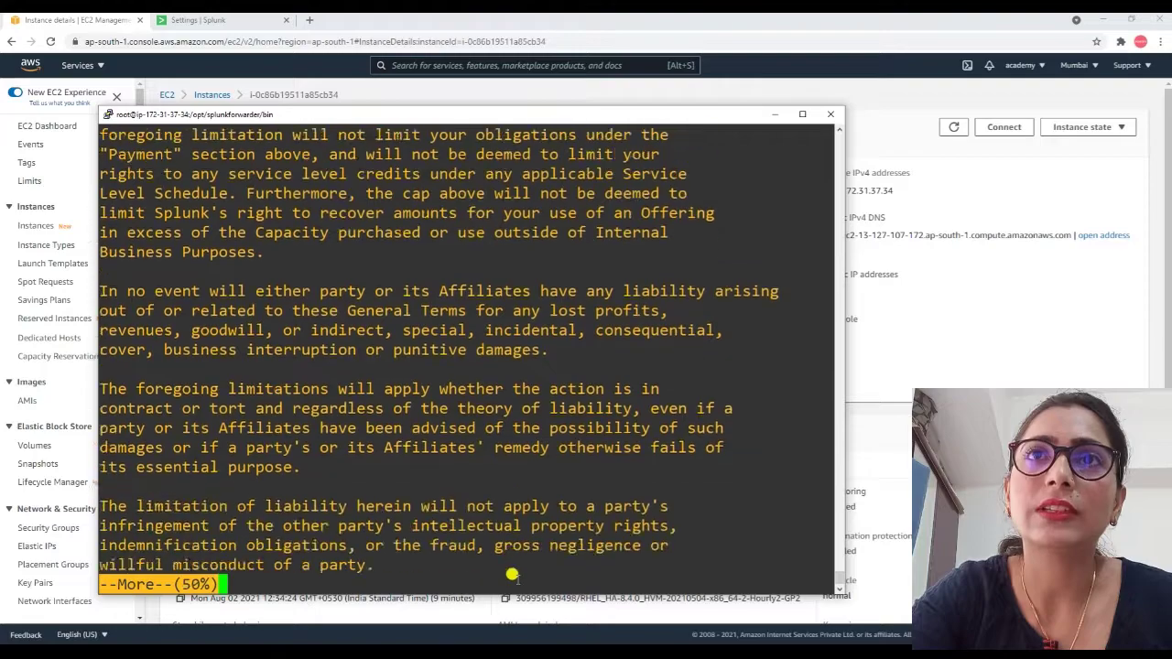
{"action": "key", "text": "Return"}
{"action": "key", "text": "Return"}
{"action": "key", "text": "Return"}
{"action": "key", "text": "Return"}
{"action": "key", "text": "Return"}
{"action": "key", "text": "Return"}
{"action": "key", "text": "Return"}
{"action": "key", "text": "Return"}
{"action": "key", "text": "Return"}
{"action": "key", "text": "Return"}
{"action": "key", "text": "Return"}
{"action": "key", "text": "Return"}
{"action": "key", "text": "Return"}
{"action": "key", "text": "Return"}
{"action": "key", "text": "Return"}
{"action": "key", "text": "Return"}
{"action": "key", "text": "Return"}
{"action": "key", "text": "Return"}
{"action": "key", "text": "Return"}
{"action": "key", "text": "Return"}
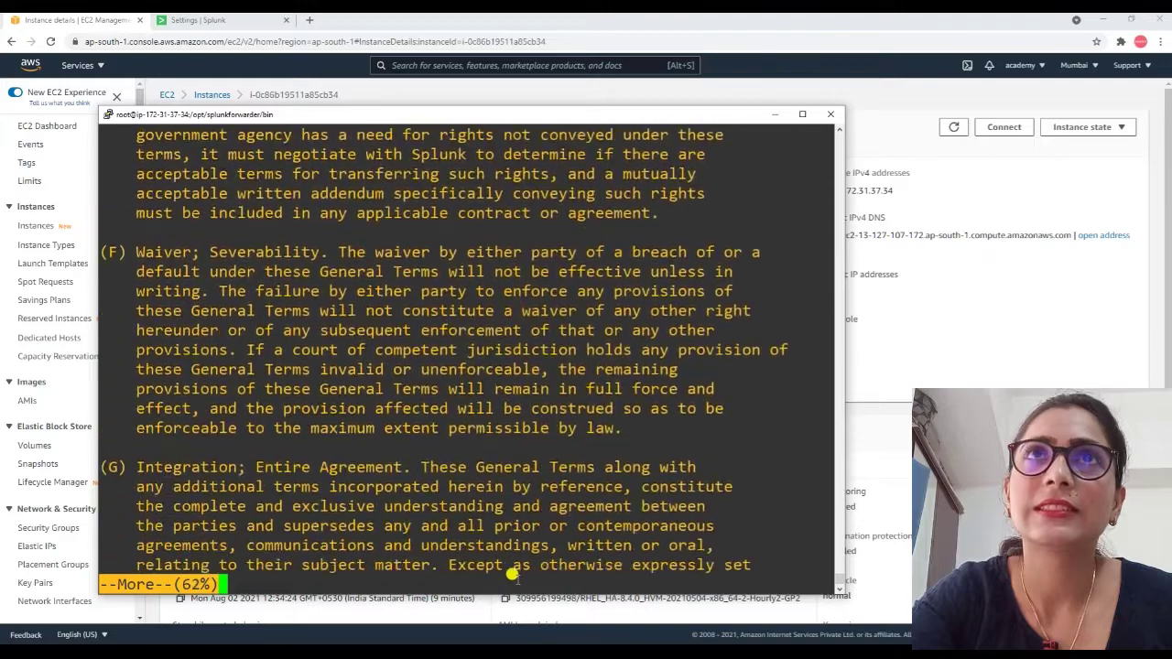
{"action": "key", "text": "Return"}
{"action": "key", "text": "Return"}
{"action": "key", "text": "Return"}
{"action": "key", "text": "Return"}
{"action": "key", "text": "Return"}
{"action": "key", "text": "Return"}
{"action": "key", "text": "Return"}
{"action": "key", "text": "Return"}
{"action": "key", "text": "Return"}
{"action": "key", "text": "Return"}
{"action": "key", "text": "Return"}
{"action": "key", "text": "Return"}
{"action": "key", "text": "Return"}
{"action": "key", "text": "Return"}
{"action": "key", "text": "Return"}
{"action": "key", "text": "Return"}
{"action": "key", "text": "Return"}
{"action": "key", "text": "Return"}
{"action": "key", "text": "Return"}
{"action": "key", "text": "Return"}
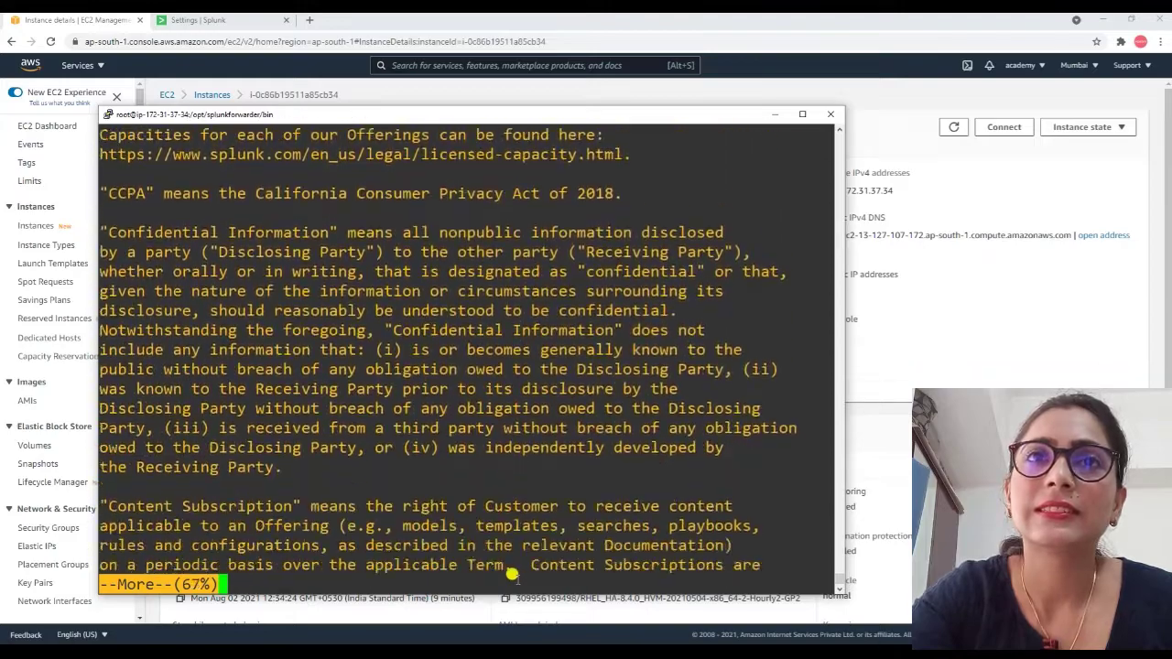
{"action": "key", "text": "Return"}
{"action": "key", "text": "Return"}
{"action": "key", "text": "Return"}
{"action": "key", "text": "Return"}
{"action": "key", "text": "Return"}
{"action": "key", "text": "Return"}
{"action": "key", "text": "Return"}
{"action": "key", "text": "Return"}
{"action": "key", "text": "Return"}
{"action": "key", "text": "Return"}
{"action": "key", "text": "Return"}
{"action": "key", "text": "Return"}
{"action": "key", "text": "Return"}
{"action": "key", "text": "Return"}
{"action": "key", "text": "Return"}
{"action": "key", "text": "Return"}
{"action": "key", "text": "Return"}
{"action": "key", "text": "Return"}
{"action": "key", "text": "Return"}
{"action": "key", "text": "Return"}
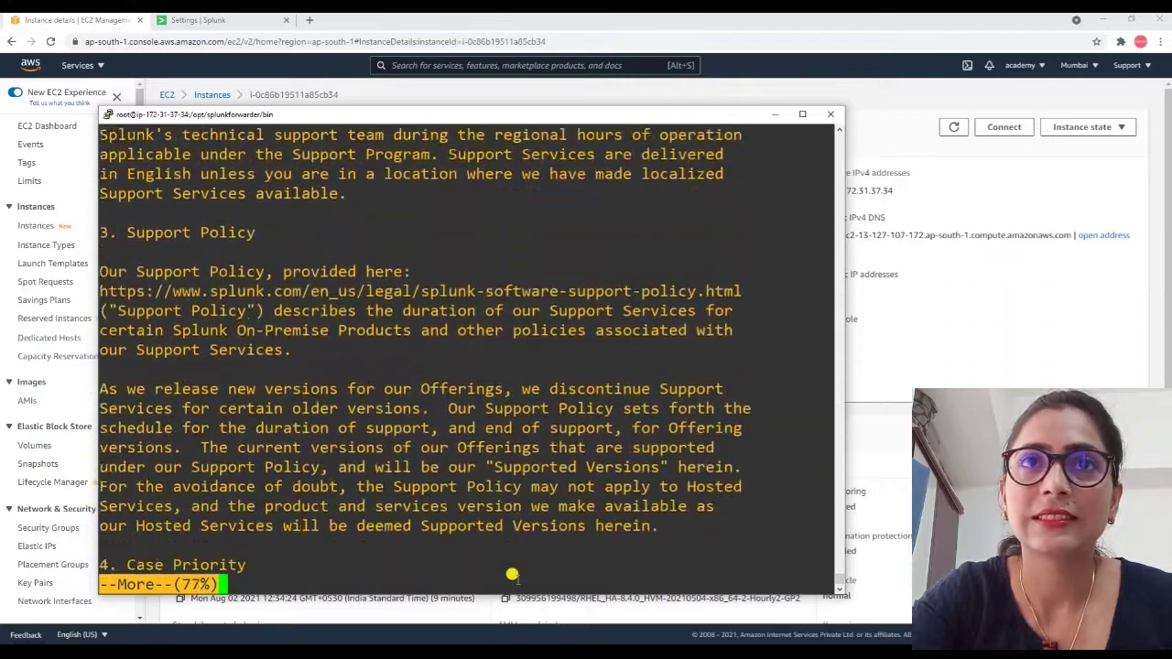
{"action": "key", "text": "Return"}
{"action": "key", "text": "Return"}
{"action": "key", "text": "Return"}
{"action": "key", "text": "Return"}
{"action": "key", "text": "Return"}
{"action": "key", "text": "Return"}
{"action": "key", "text": "Return"}
{"action": "key", "text": "Return"}
{"action": "key", "text": "Return"}
{"action": "key", "text": "Return"}
{"action": "key", "text": "Return"}
{"action": "key", "text": "Return"}
{"action": "key", "text": "Return"}
{"action": "key", "text": "Return"}
{"action": "key", "text": "Return"}
{"action": "key", "text": "Return"}
{"action": "key", "text": "Return"}
{"action": "key", "text": "Return"}
{"action": "key", "text": "Return"}
{"action": "key", "text": "Return"}
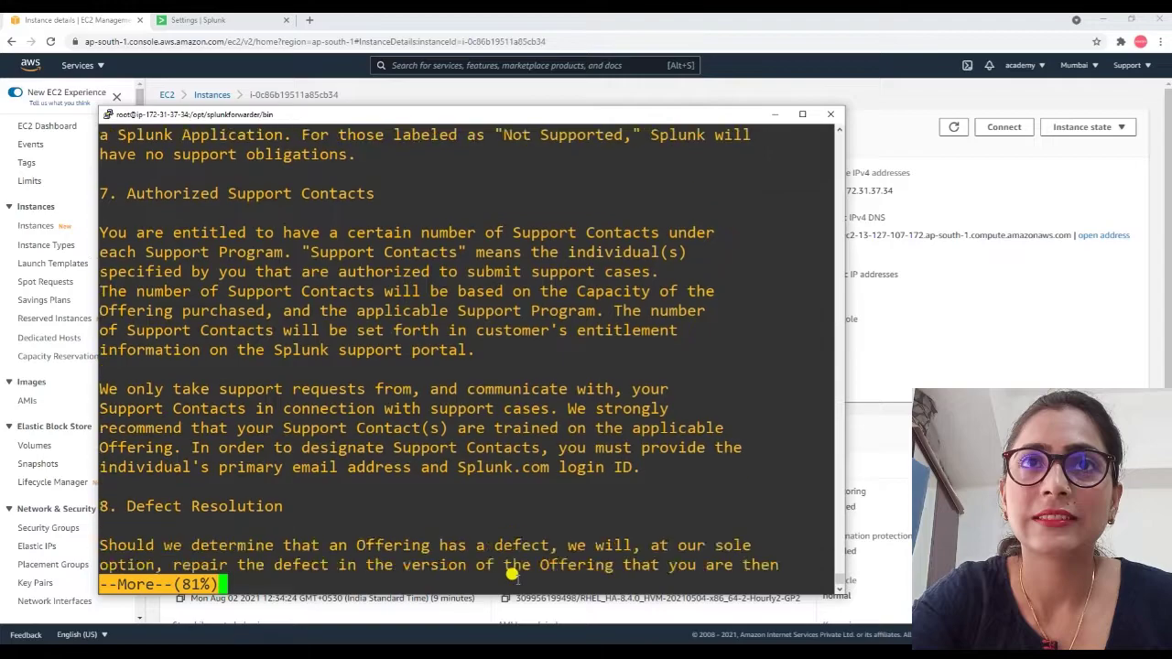
{"action": "key", "text": "Return"}
{"action": "key", "text": "Return"}
{"action": "key", "text": "Return"}
{"action": "key", "text": "Return"}
{"action": "key", "text": "Return"}
{"action": "key", "text": "Return"}
{"action": "key", "text": "Return"}
{"action": "key", "text": "Return"}
{"action": "key", "text": "Return"}
{"action": "key", "text": "Return"}
{"action": "key", "text": "Return"}
{"action": "key", "text": "Return"}
{"action": "key", "text": "Return"}
{"action": "key", "text": "Return"}
{"action": "key", "text": "Return"}
{"action": "key", "text": "Return"}
{"action": "key", "text": "Return"}
{"action": "key", "text": "Return"}
{"action": "key", "text": "Return"}
{"action": "key", "text": "Return"}
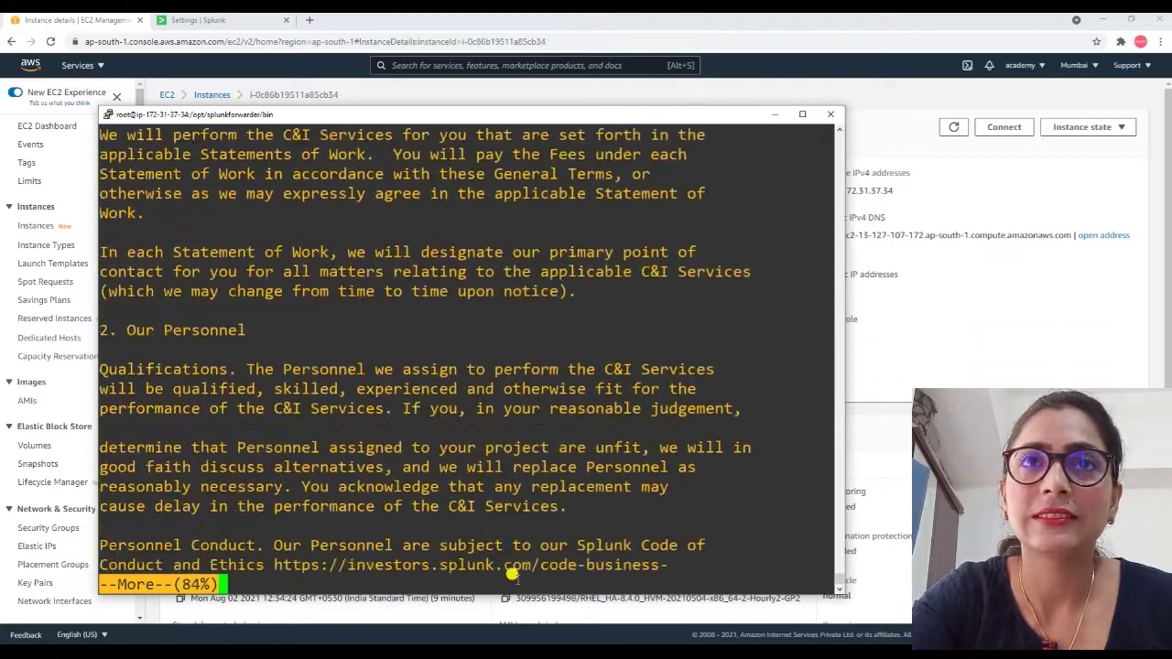
{"action": "key", "text": "Return"}
{"action": "key", "text": "Return"}
{"action": "key", "text": "Return"}
{"action": "key", "text": "Return"}
{"action": "key", "text": "Return"}
{"action": "key", "text": "Return"}
{"action": "key", "text": "Return"}
{"action": "key", "text": "Return"}
{"action": "key", "text": "Return"}
{"action": "key", "text": "Return"}
{"action": "key", "text": "Return"}
{"action": "key", "text": "Return"}
{"action": "key", "text": "Return"}
{"action": "key", "text": "Return"}
{"action": "key", "text": "Return"}
{"action": "key", "text": "Return"}
{"action": "key", "text": "Return"}
{"action": "key", "text": "Return"}
{"action": "key", "text": "Return"}
{"action": "key", "text": "Return"}
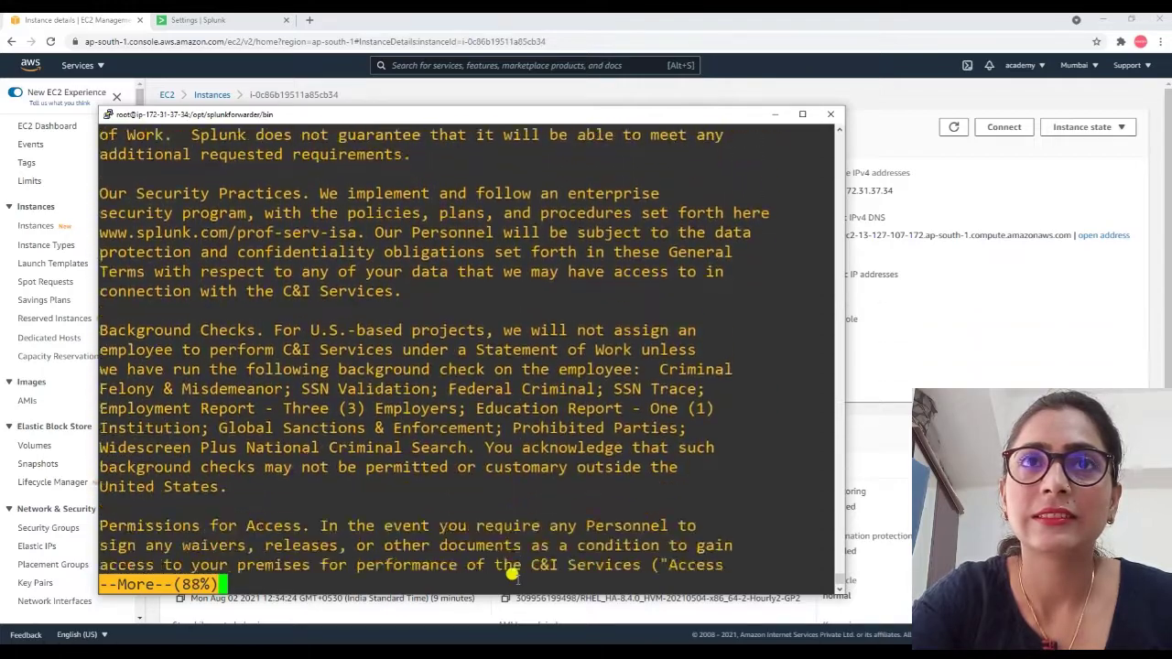
{"action": "key", "text": "Return"}
{"action": "key", "text": "Return"}
{"action": "key", "text": "Return"}
{"action": "key", "text": "Return"}
{"action": "key", "text": "Return"}
{"action": "key", "text": "Return"}
{"action": "key", "text": "Return"}
{"action": "key", "text": "Return"}
{"action": "key", "text": "Return"}
{"action": "key", "text": "Return"}
{"action": "key", "text": "Return"}
{"action": "key", "text": "Return"}
{"action": "key", "text": "Return"}
{"action": "key", "text": "Return"}
{"action": "key", "text": "Return"}
{"action": "key", "text": "Return"}
{"action": "key", "text": "Return"}
{"action": "key", "text": "Return"}
{"action": "key", "text": "Return"}
{"action": "key", "text": "Return"}
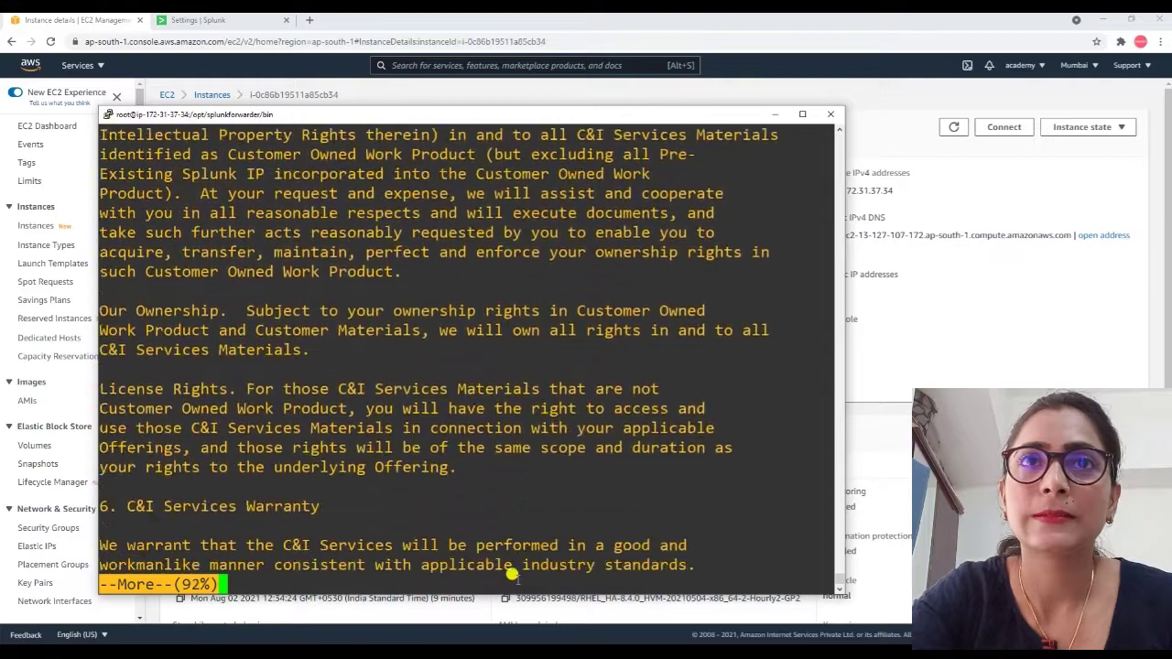
{"action": "key", "text": "Return"}
{"action": "key", "text": "Return"}
{"action": "key", "text": "Return"}
{"action": "key", "text": "Return"}
{"action": "key", "text": "Return"}
{"action": "key", "text": "Return"}
{"action": "key", "text": "Return"}
{"action": "key", "text": "Return"}
{"action": "key", "text": "Return"}
{"action": "key", "text": "Return"}
{"action": "key", "text": "Return"}
{"action": "key", "text": "Return"}
{"action": "key", "text": "Return"}
{"action": "key", "text": "Return"}
{"action": "key", "text": "Return"}
{"action": "key", "text": "Return"}
{"action": "key", "text": "Return"}
{"action": "key", "text": "Return"}
{"action": "key", "text": "Return"}
{"action": "key", "text": "Return"}
{"action": "key", "text": "Return"}
{"action": "key", "text": "Return"}
{"action": "key", "text": "Return"}
{"action": "key", "text": "Return"}
{"action": "key", "text": "Return"}
{"action": "key", "text": "Return"}
{"action": "key", "text": "Return"}
{"action": "key", "text": "Return"}
{"action": "key", "text": "Return"}
{"action": "key", "text": "Return"}
{"action": "key", "text": "Return"}
{"action": "key", "text": "Return"}
{"action": "key", "text": "Return"}
{"action": "key", "text": "Return"}
{"action": "key", "text": "Return"}
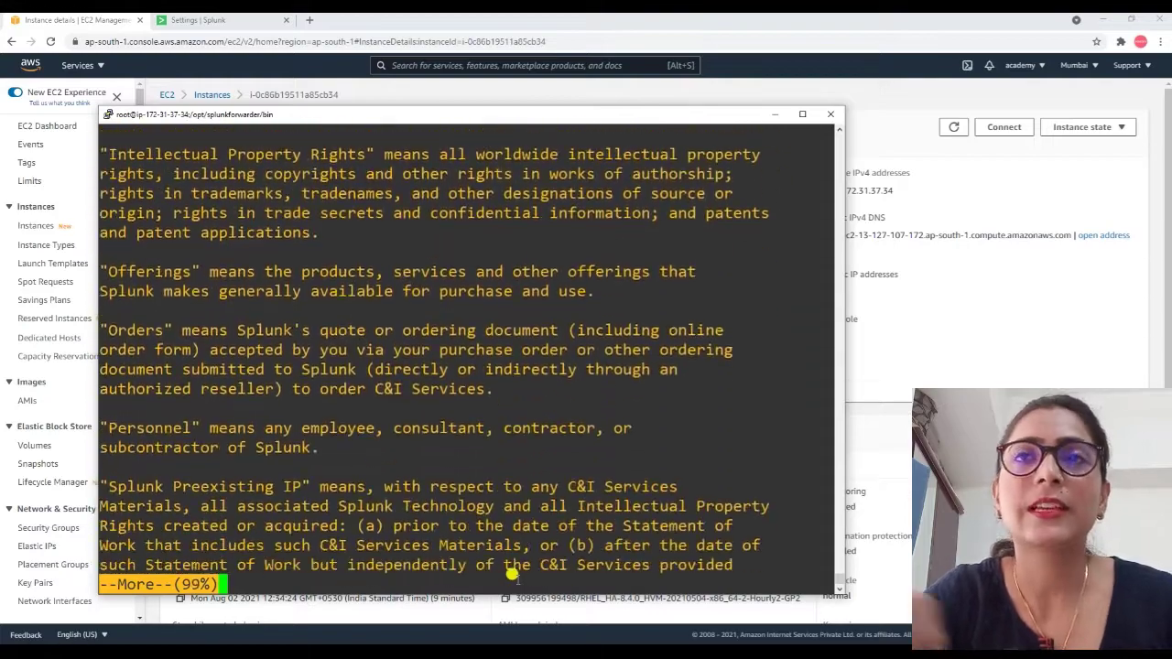
{"action": "key", "text": "Return"}
{"action": "key", "text": "Return"}
{"action": "key", "text": "Return"}
{"action": "key", "text": "Return"}
{"action": "key", "text": "Return"}
{"action": "key", "text": "Return"}
{"action": "key", "text": "Return"}
{"action": "key", "text": "Return"}
{"action": "key", "text": "Return"}
{"action": "key", "text": "Return"}
{"action": "key", "text": "Return"}
{"action": "key", "text": "Return"}
{"action": "key", "text": "Return"}
{"action": "key", "text": "Return"}
{"action": "key", "text": "Return"}
{"action": "key", "text": "Return"}
{"action": "key", "text": "Return"}
{"action": "key", "text": "Return"}
{"action": "key", "text": "Return"}
{"action": "key", "text": "Return"}
Accept the license with y, set admin as the username, and enter and confirm a password.
{"action": "type", "text": "y"}
{"action": "key", "text": "Return"}
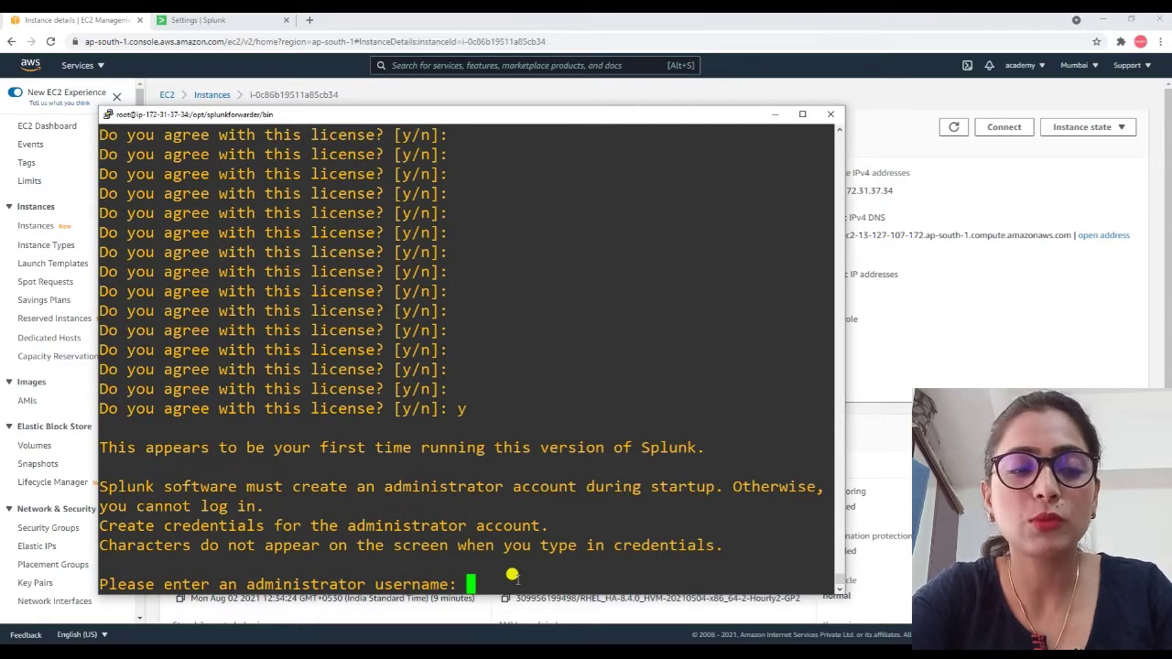
{"action": "type", "text": "admin"}
{"action": "key", "text": "Return"}
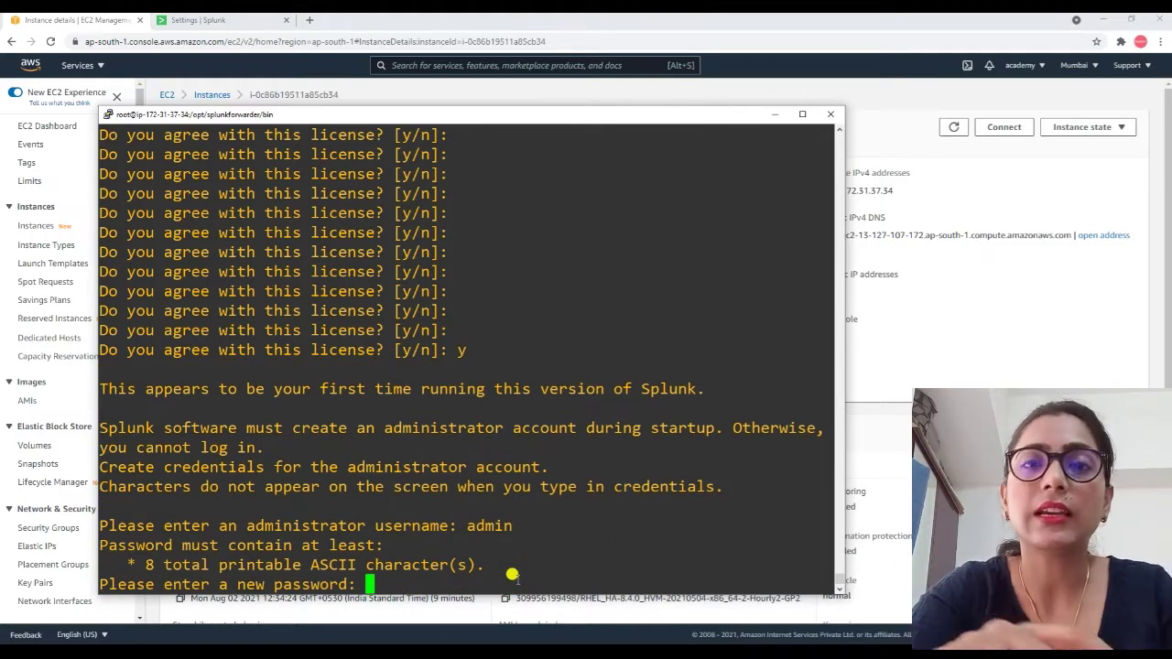
{"action": "key", "text": "Return"}
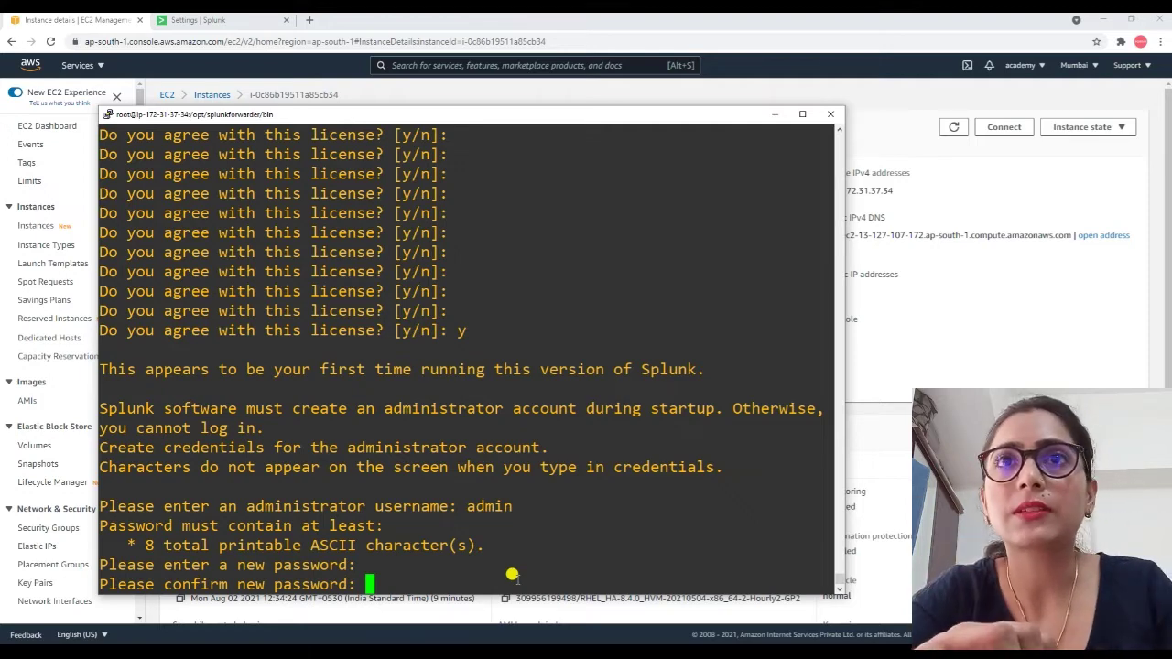
{"action": "key", "text": "Return"}
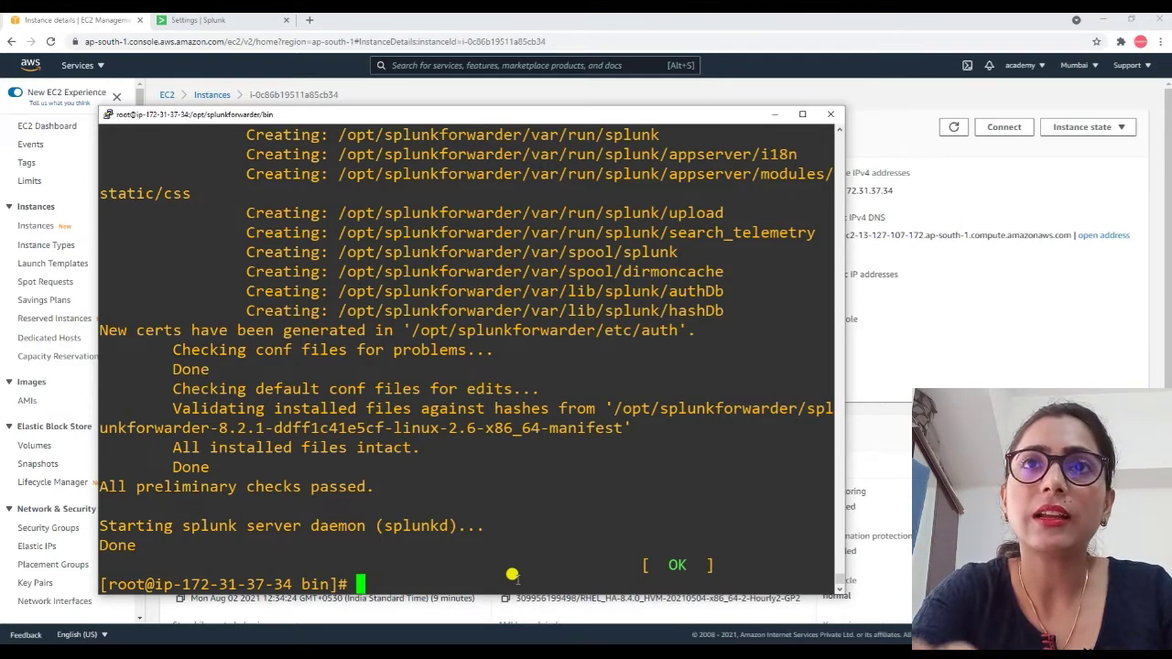
Start typing './splunk set deploy-poll' on the forwarder, then go back to the EC2 instances list.
{"action": "type", "text": "./splunk"}
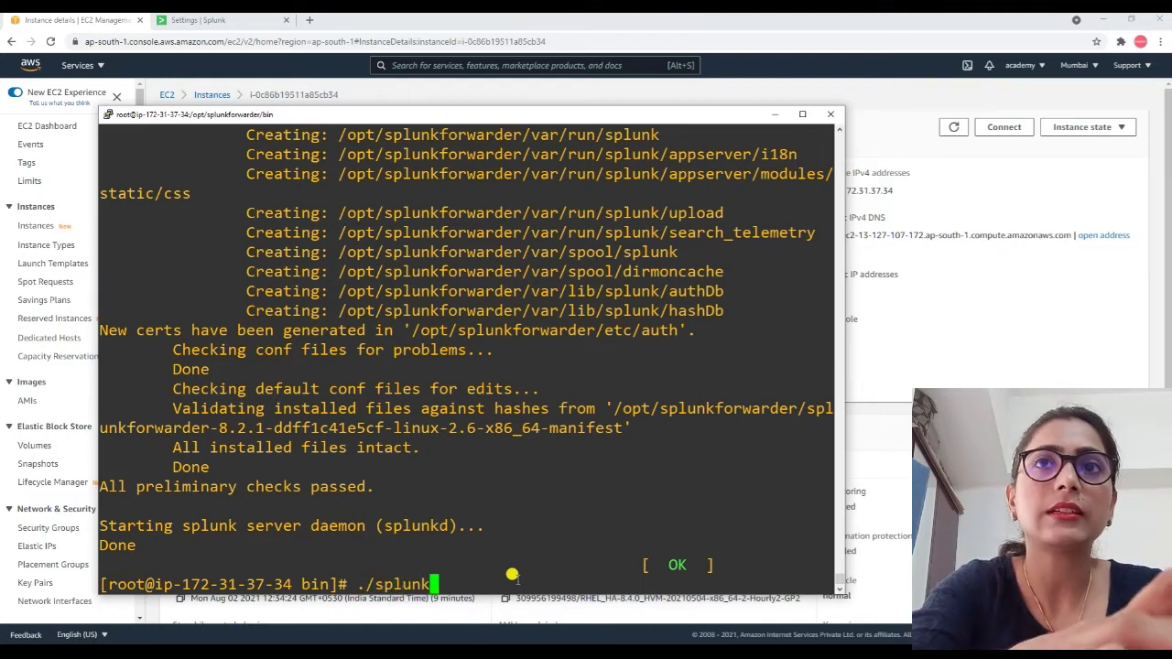
{"action": "type", "text": " set "}
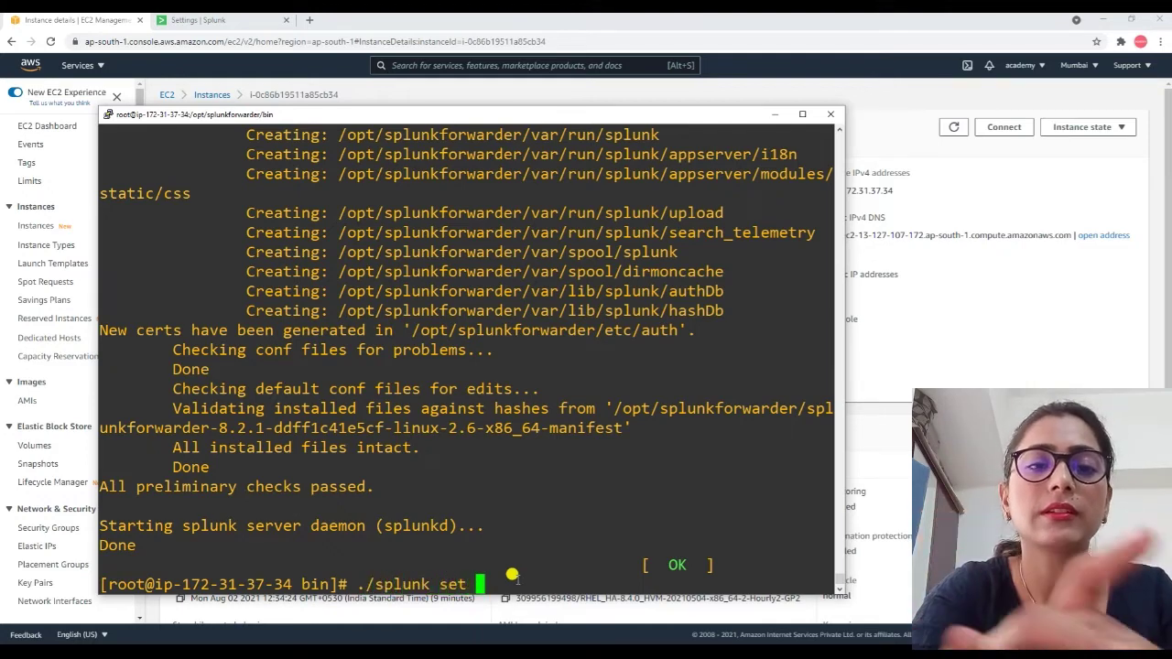
{"action": "type", "text": "deploy"}
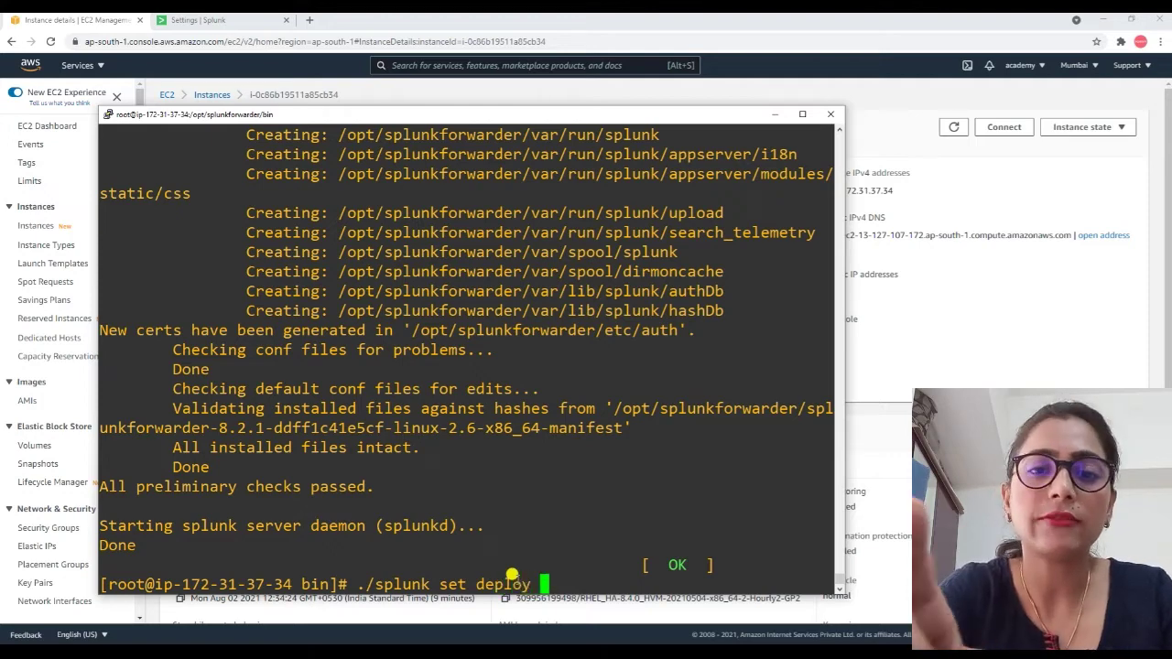
{"action": "type", "text": "-poll"}
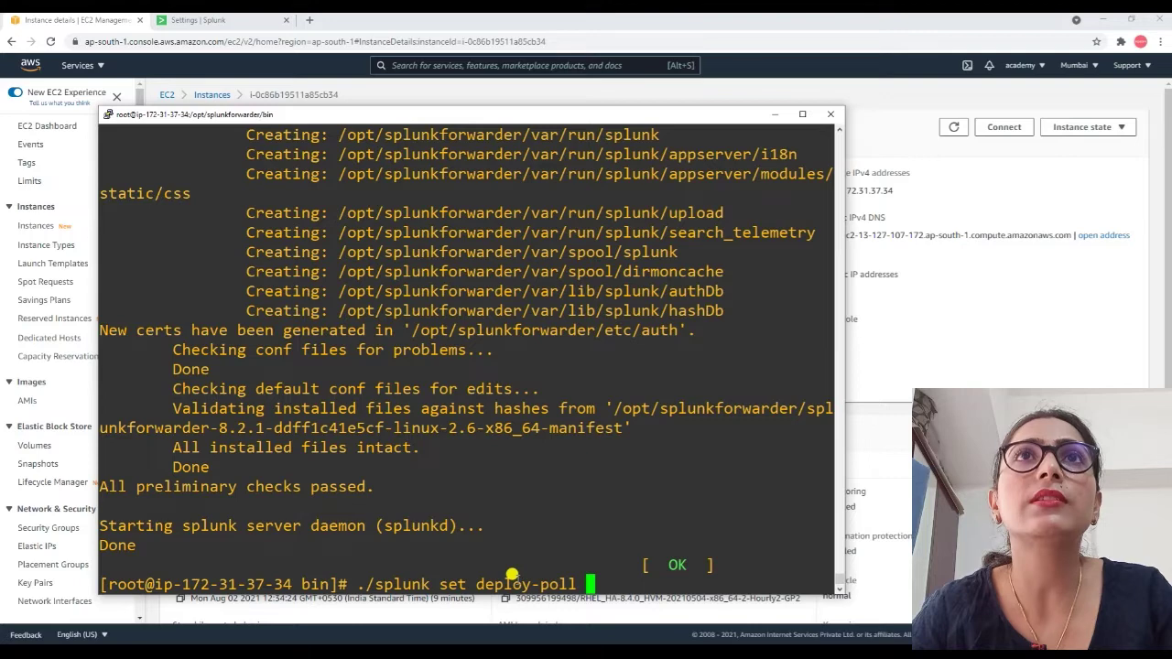
{"action": "left_click", "coordinate": [217, 96]}
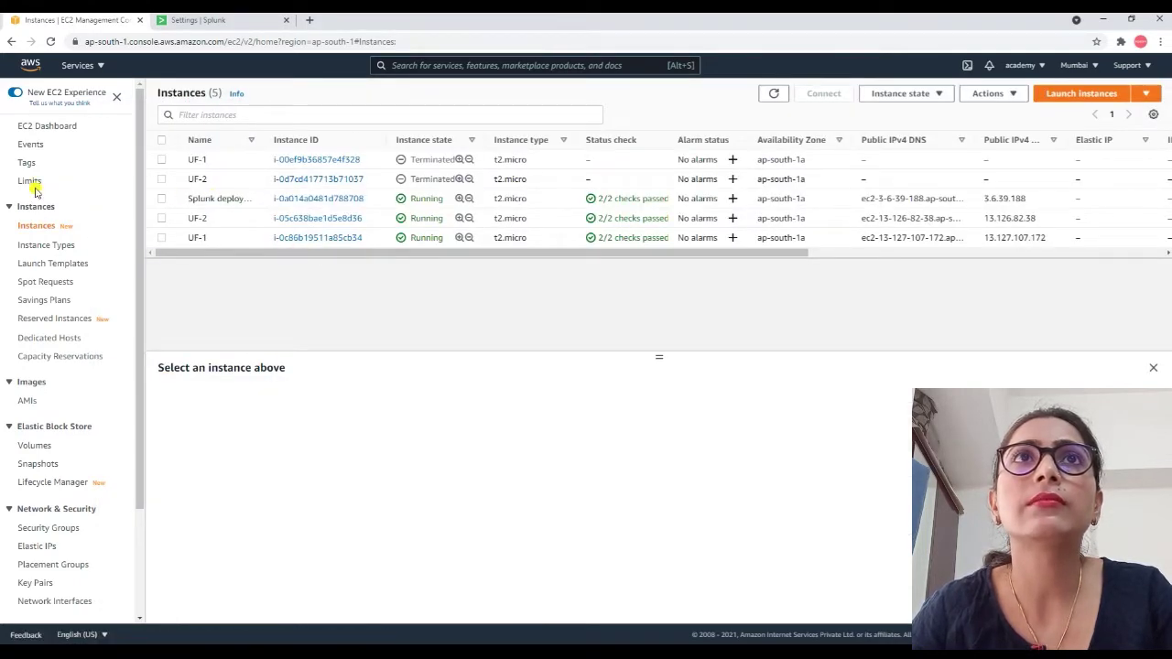
Copy the Splunk deploy server's public IPv4 address 3.6.39.188 from its running instance details.
{"action": "left_click", "coordinate": [37, 125]}
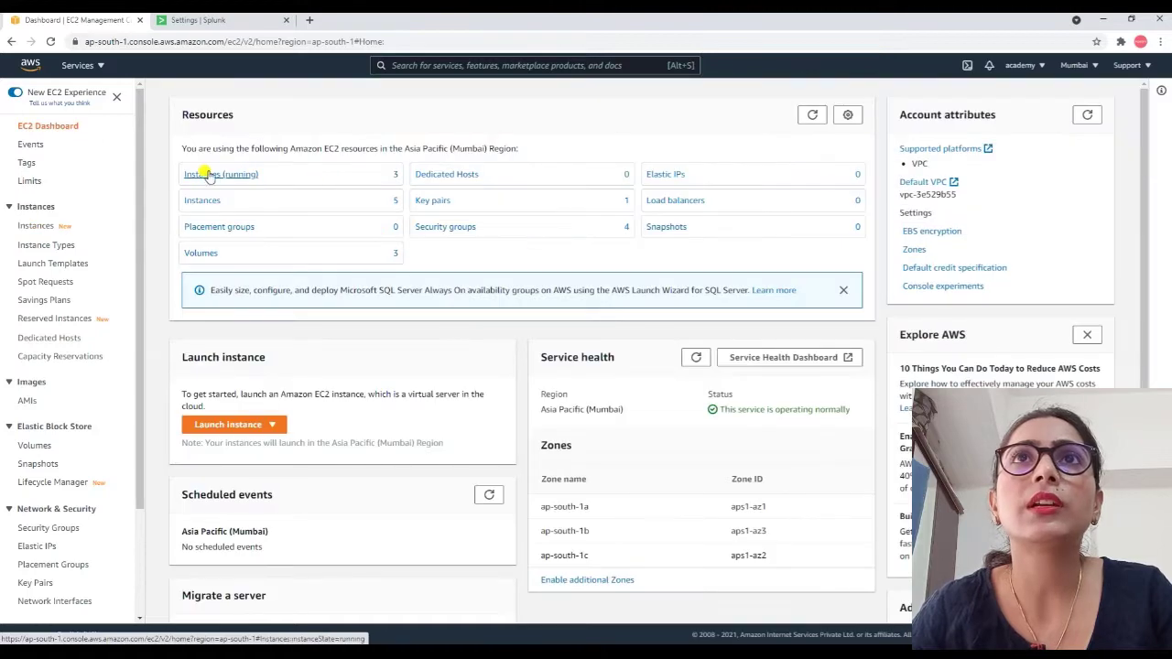
{"action": "left_click", "coordinate": [208, 176]}
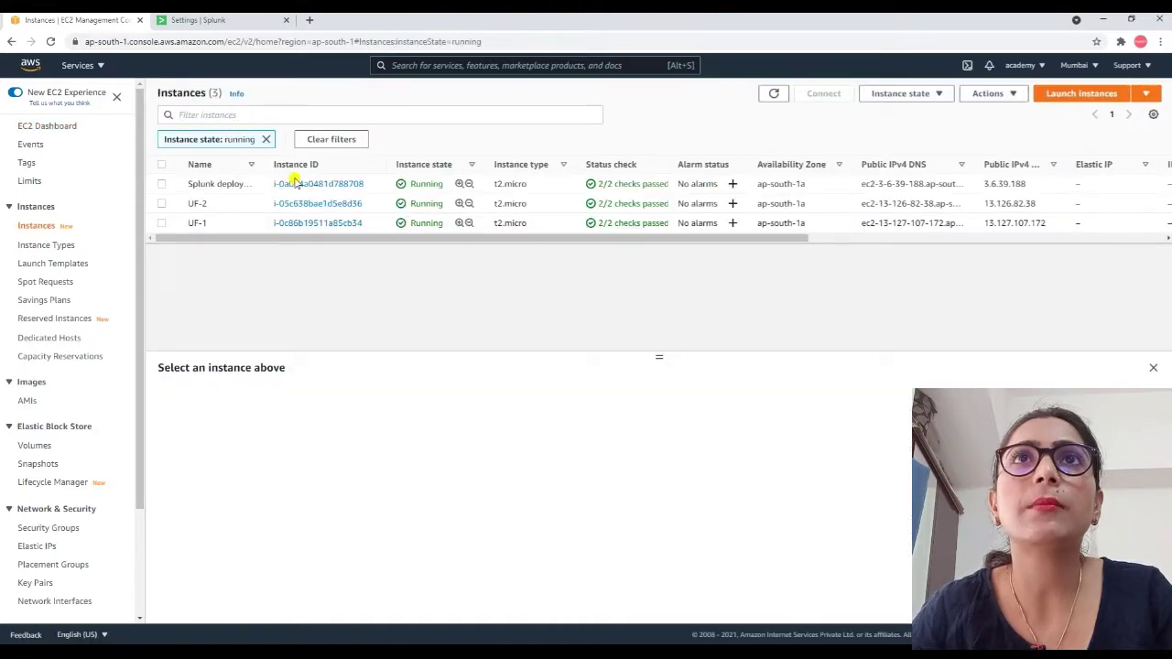
{"action": "left_click", "coordinate": [297, 185]}
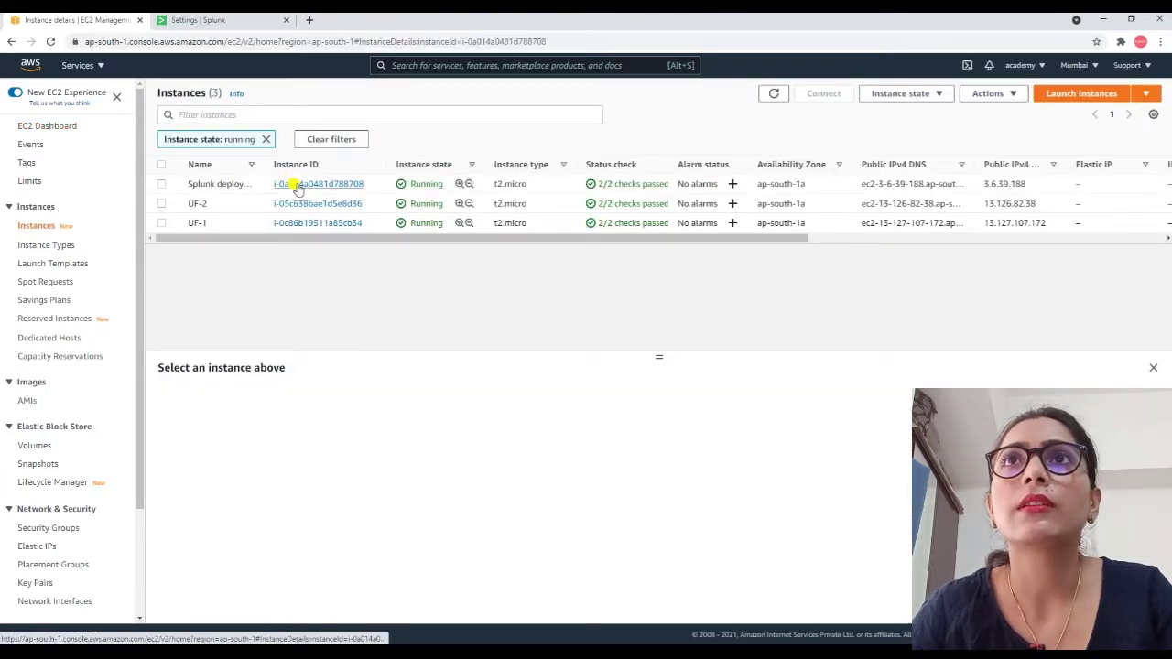
{"action": "left_click", "coordinate": [506, 190]}
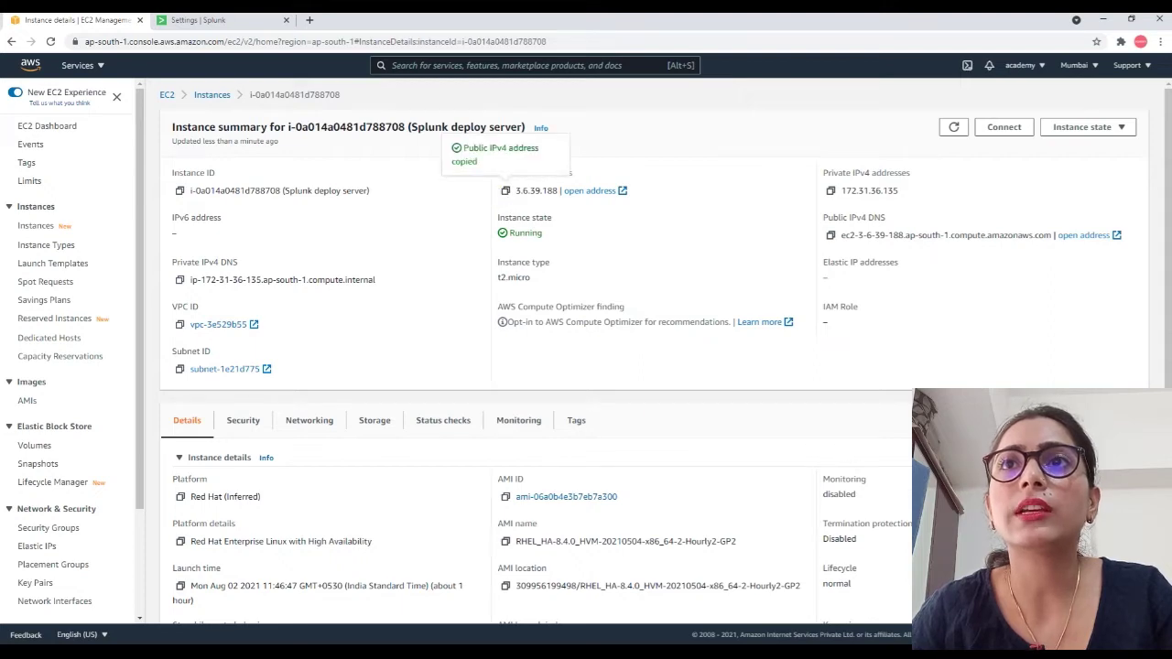
{"action": "mouse_move", "coordinate": [544, 640]}
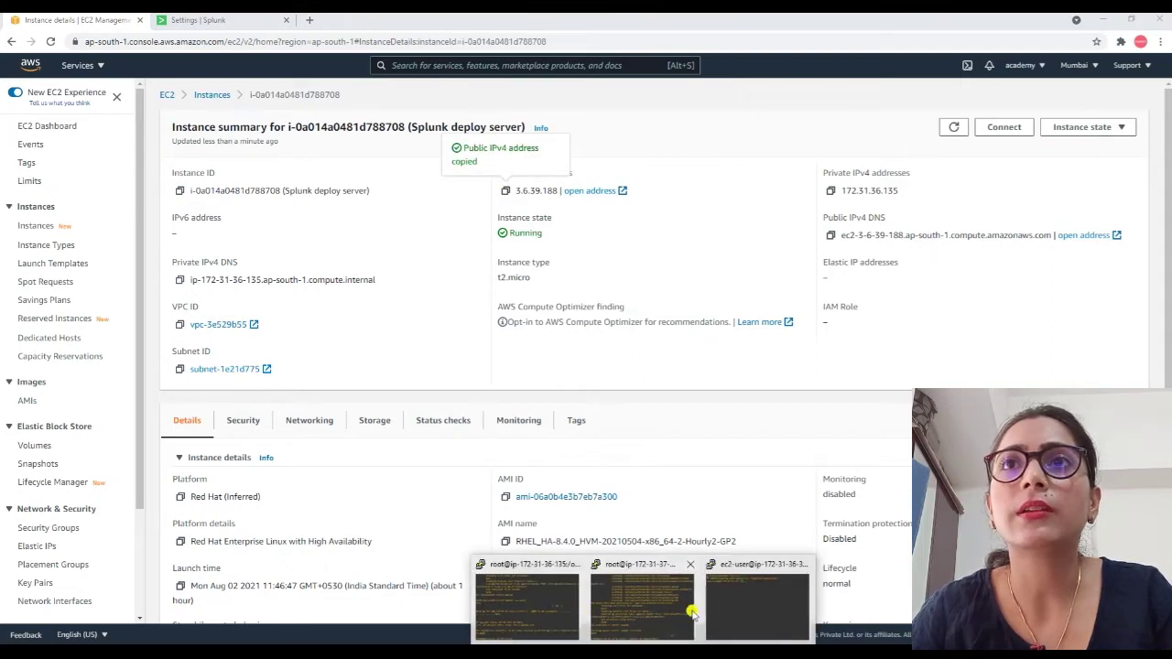
{"action": "left_click", "coordinate": [527, 600]}
Set deploy-poll to 3.6.39.188:8089, log in as admin, then run ./splunk restart.
{"action": "right_click", "coordinate": [594, 582]}
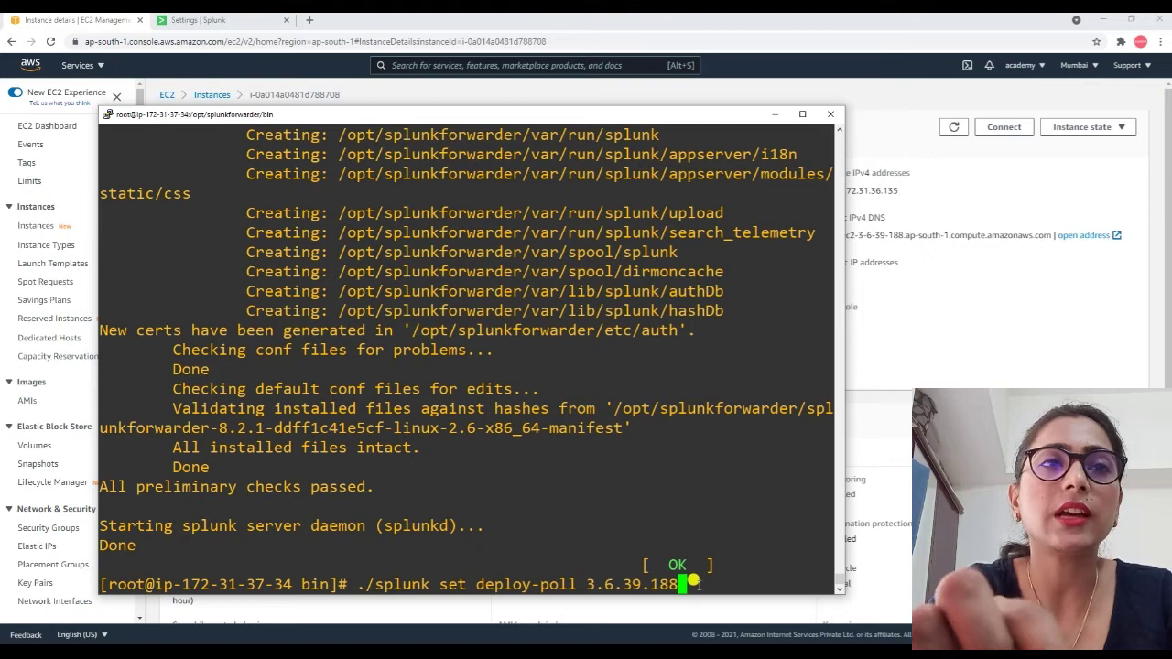
{"action": "type", "text": ":8089"}
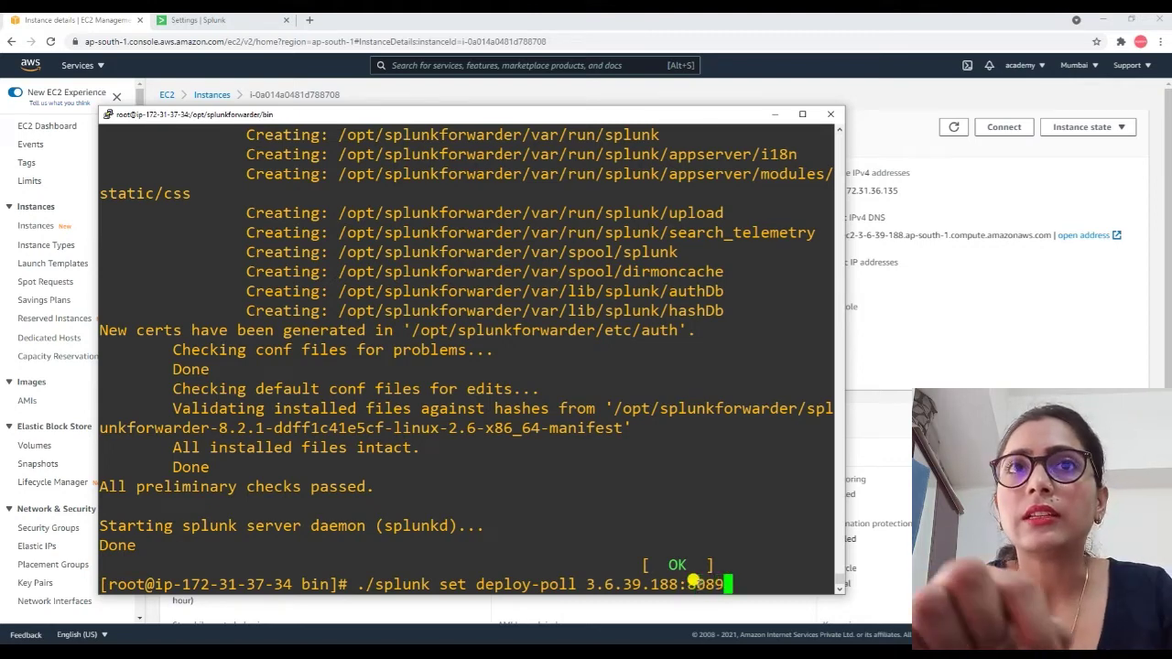
{"action": "key", "text": "Return"}
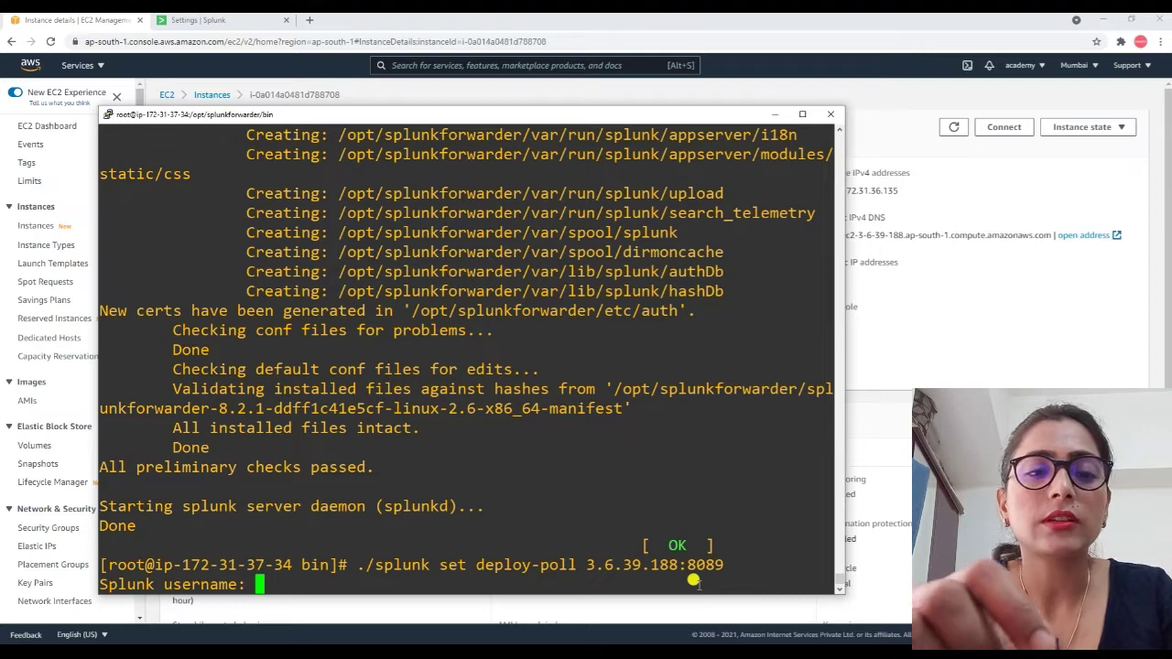
{"action": "type", "text": "admin"}
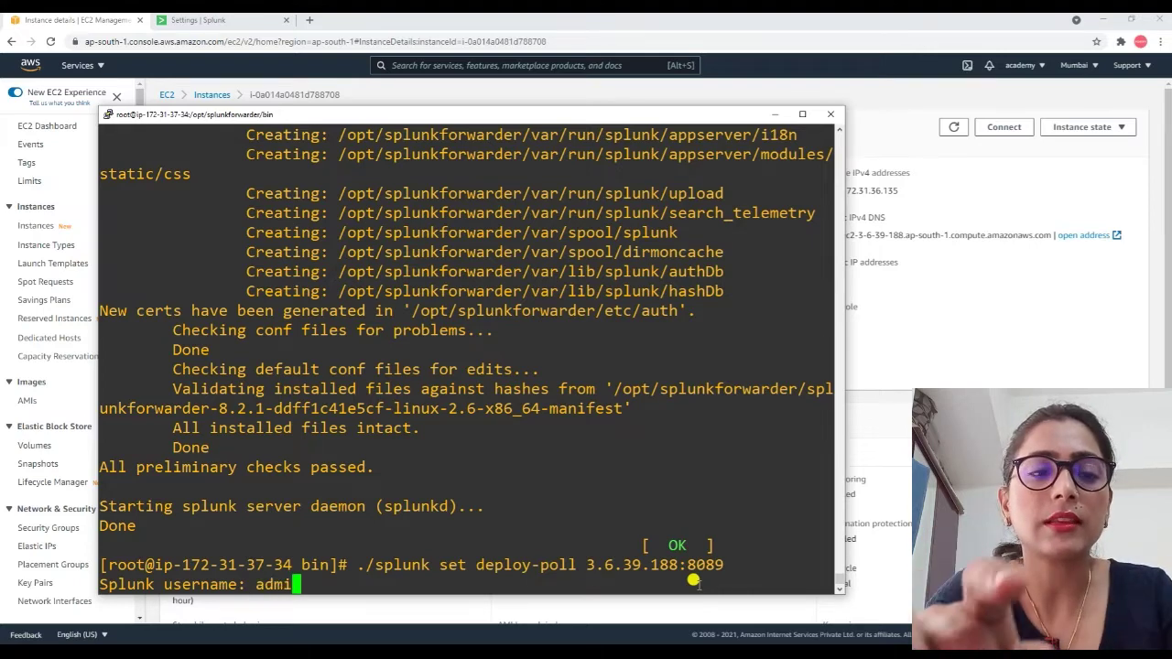
{"action": "key", "text": "Return"}
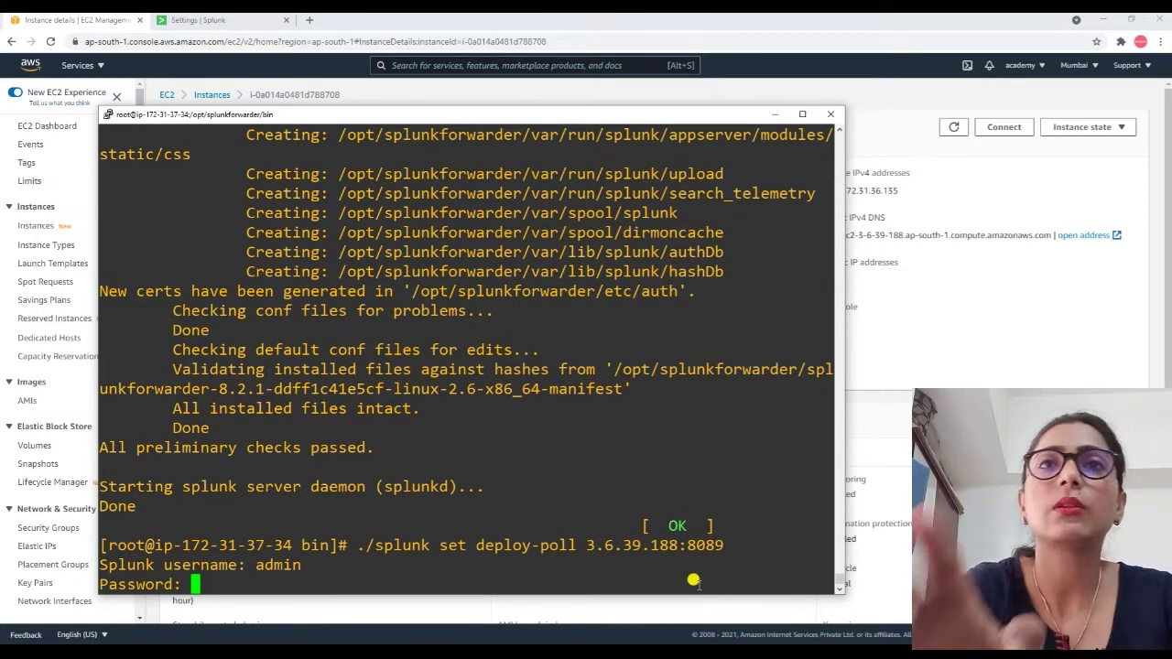
{"action": "key", "text": "Return"}
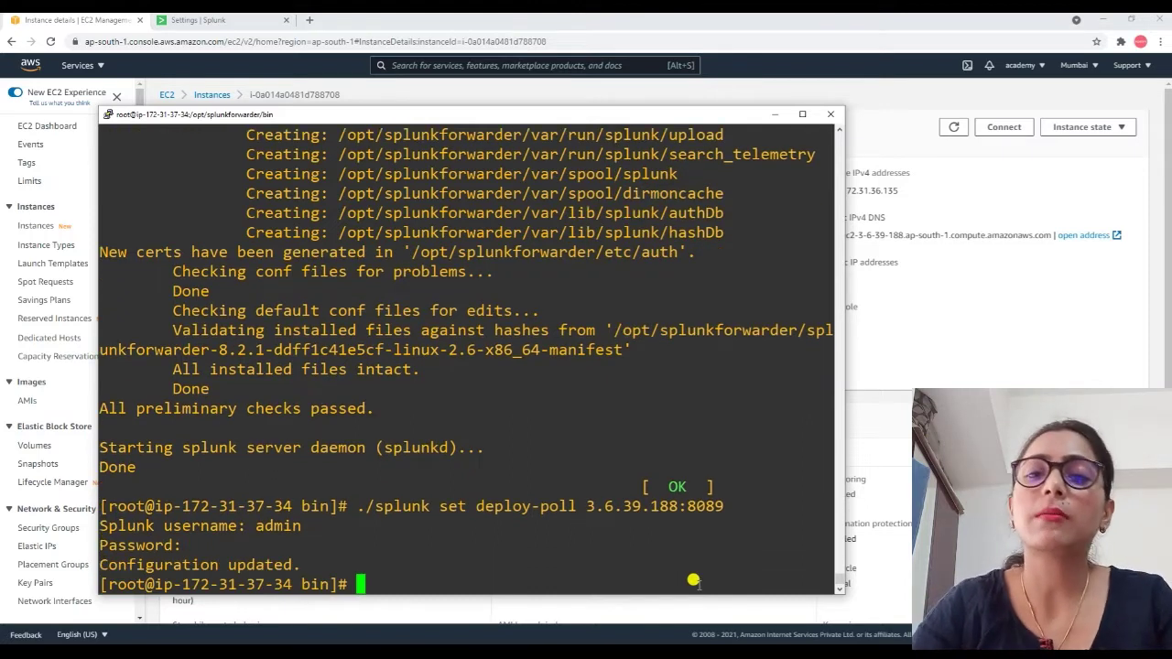
{"action": "type", "text": "./"}
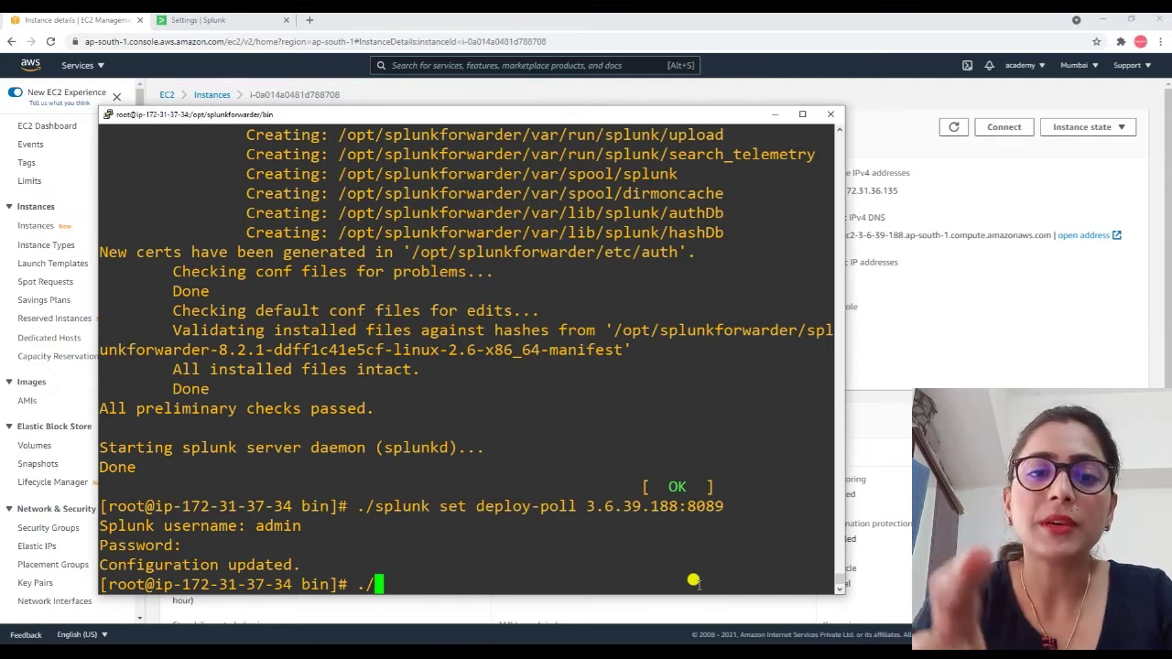
{"action": "type", "text": "splu"}
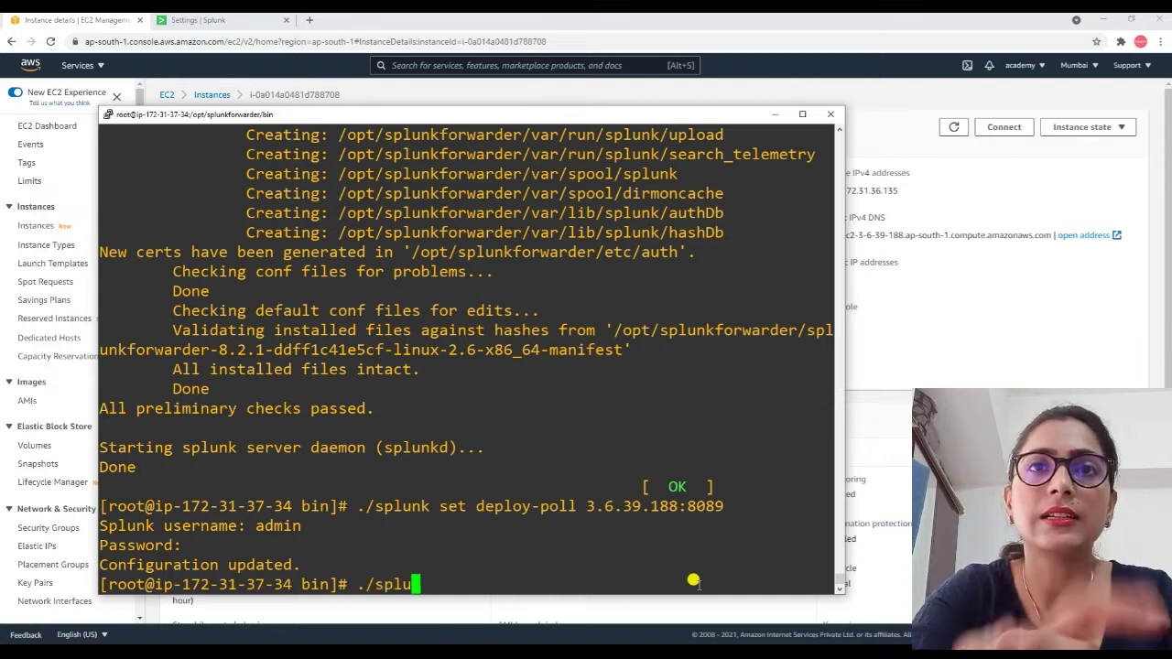
{"action": "type", "text": "nk r"}
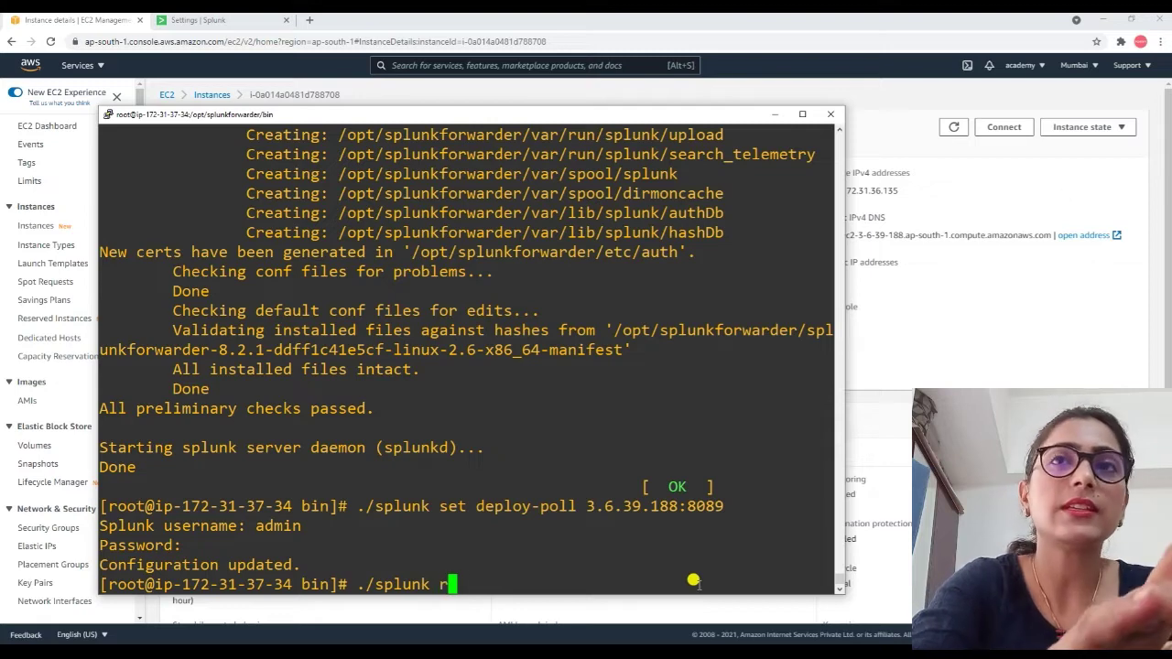
{"action": "type", "text": "estart"}
{"action": "key", "text": "Return"}
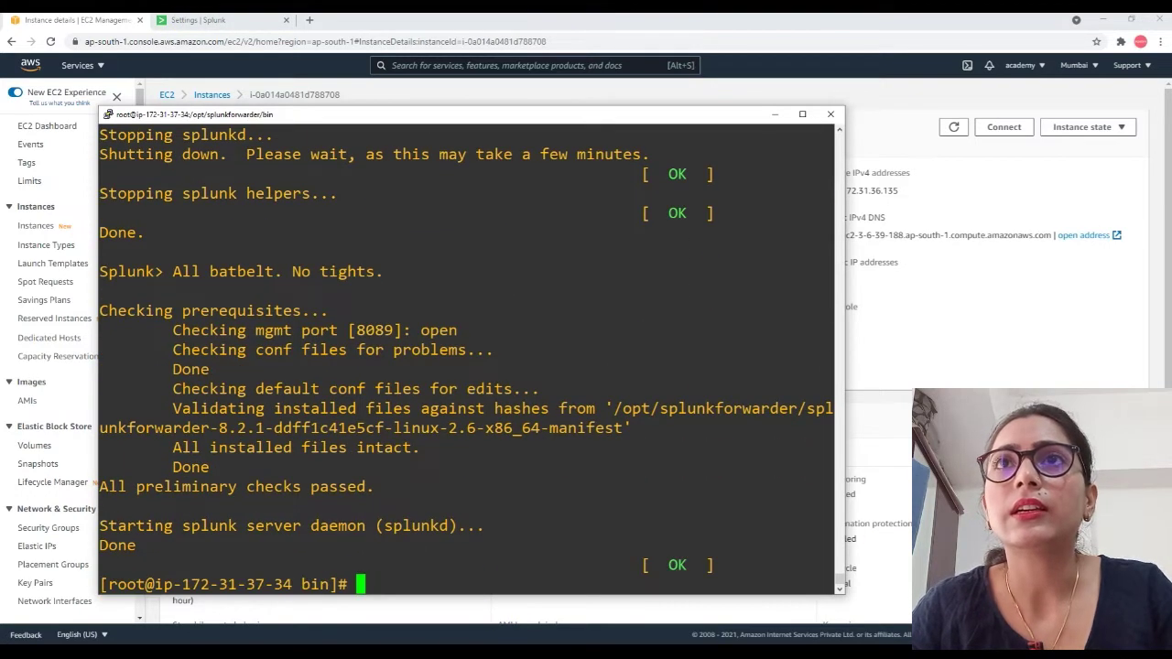
In the second instance's terminal, open a root shell and run 'yum install wget -y'.
{"action": "mouse_move", "coordinate": [645, 652]}
{"action": "left_click", "coordinate": [723, 586]}
{"action": "type", "text": "s"}
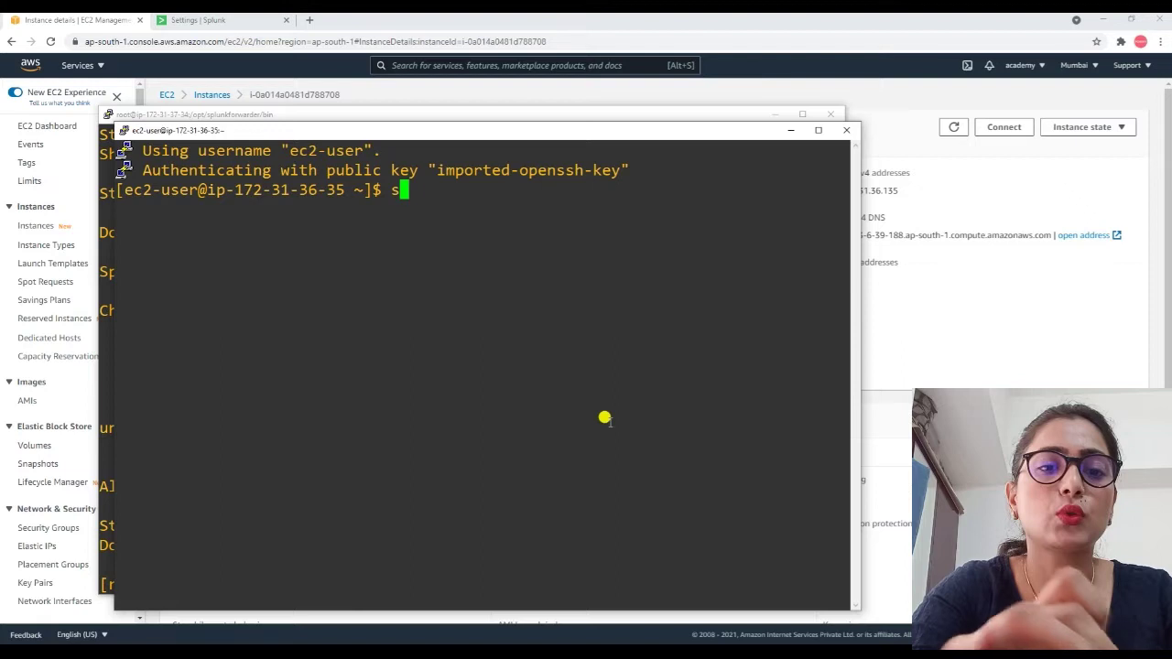
{"action": "type", "text": "udo bash"}
{"action": "key", "text": "Return"}
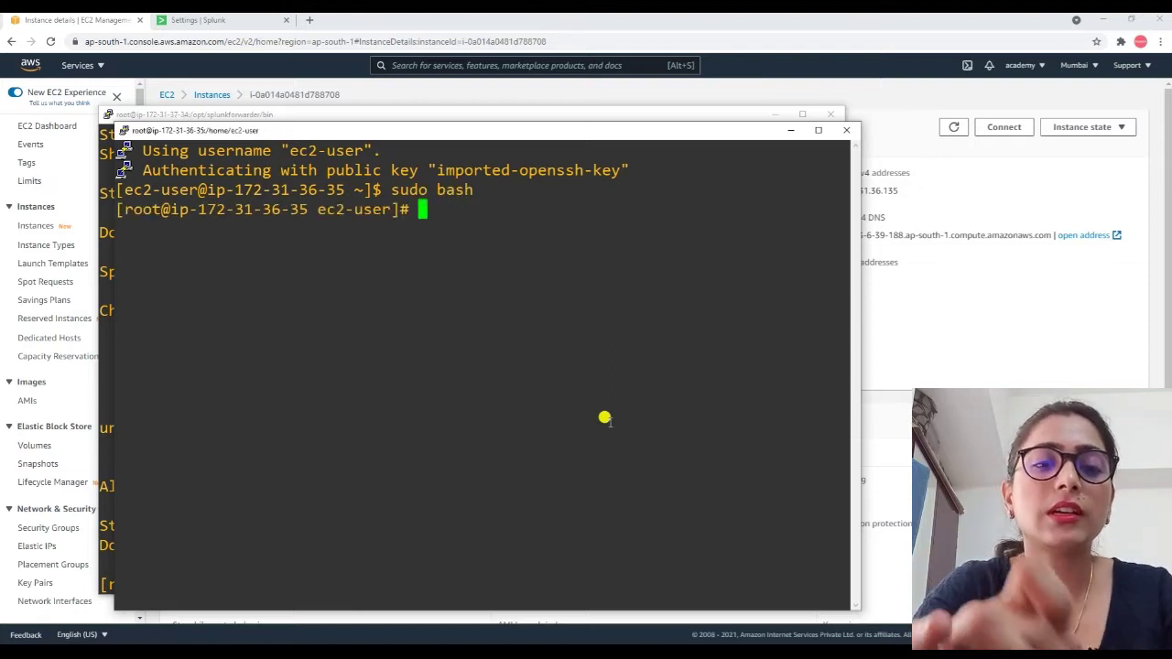
{"action": "type", "text": "yum inst"}
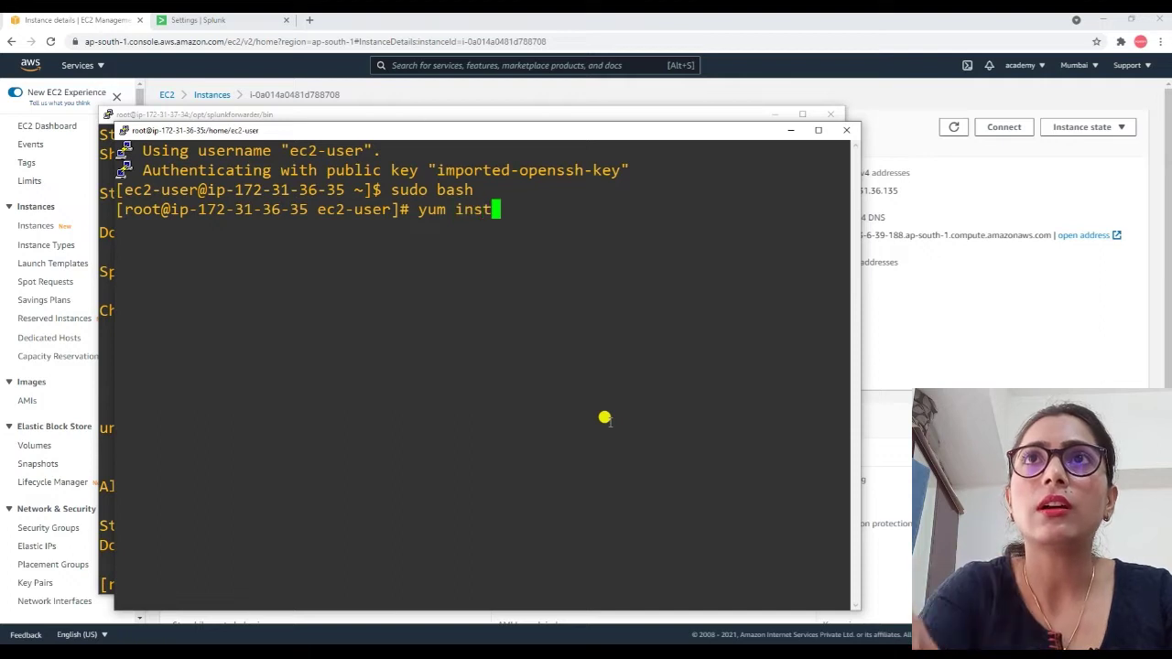
{"action": "type", "text": "a;;"}
{"action": "key", "text": "BackSpace"}
{"action": "key", "text": "BackSpace"}
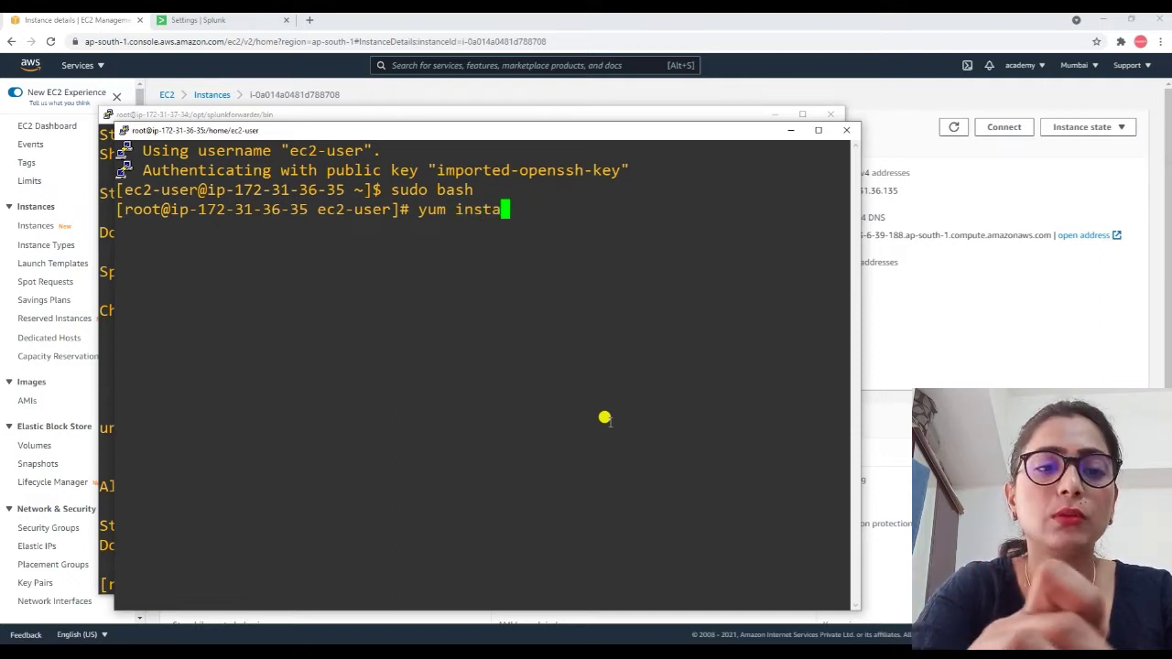
{"action": "type", "text": "ll wget"}
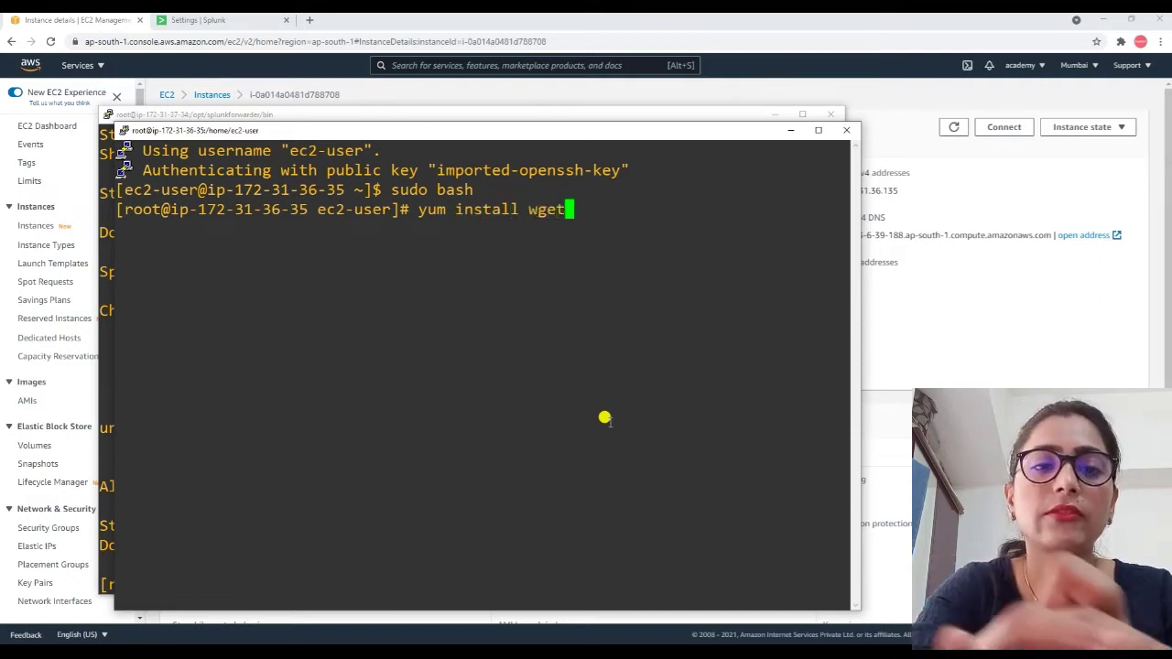
{"action": "type", "text": " -y"}
{"action": "key", "text": "Return"}
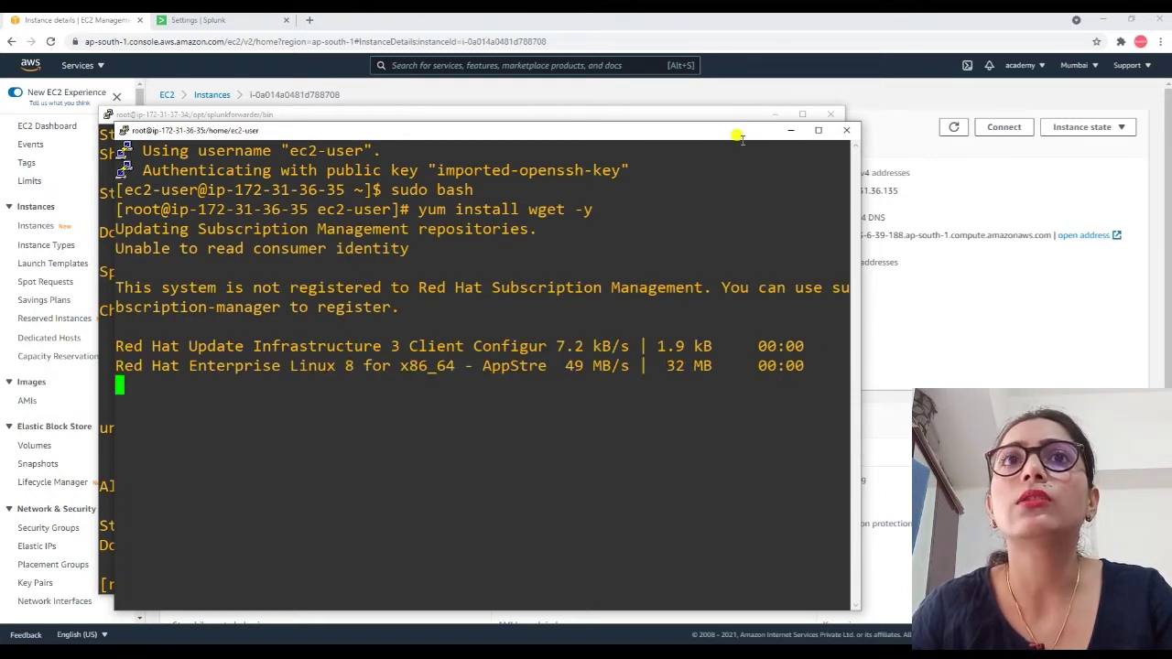
Rearrange the terminal windows and clear an accidentally pasted address from the prompt.
{"action": "left_click_drag", "start_coordinate": [740, 130], "coordinate": [845, 158]}
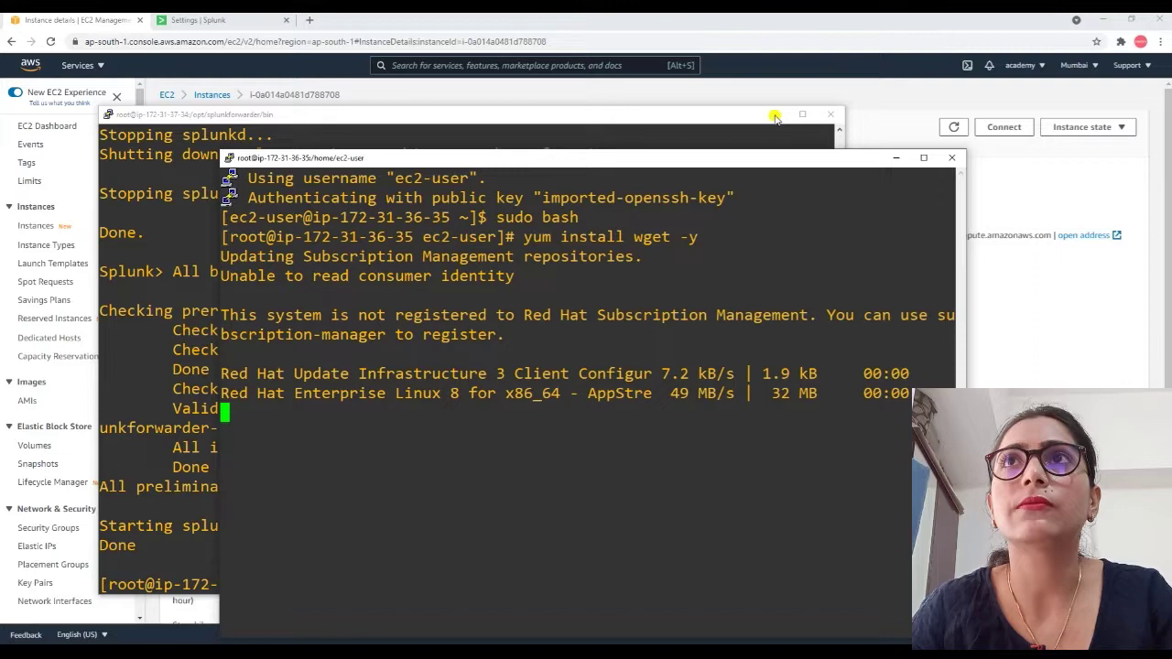
{"action": "left_click", "coordinate": [774, 117]}
{"action": "left_click_drag", "start_coordinate": [691, 162], "coordinate": [660, 129]}
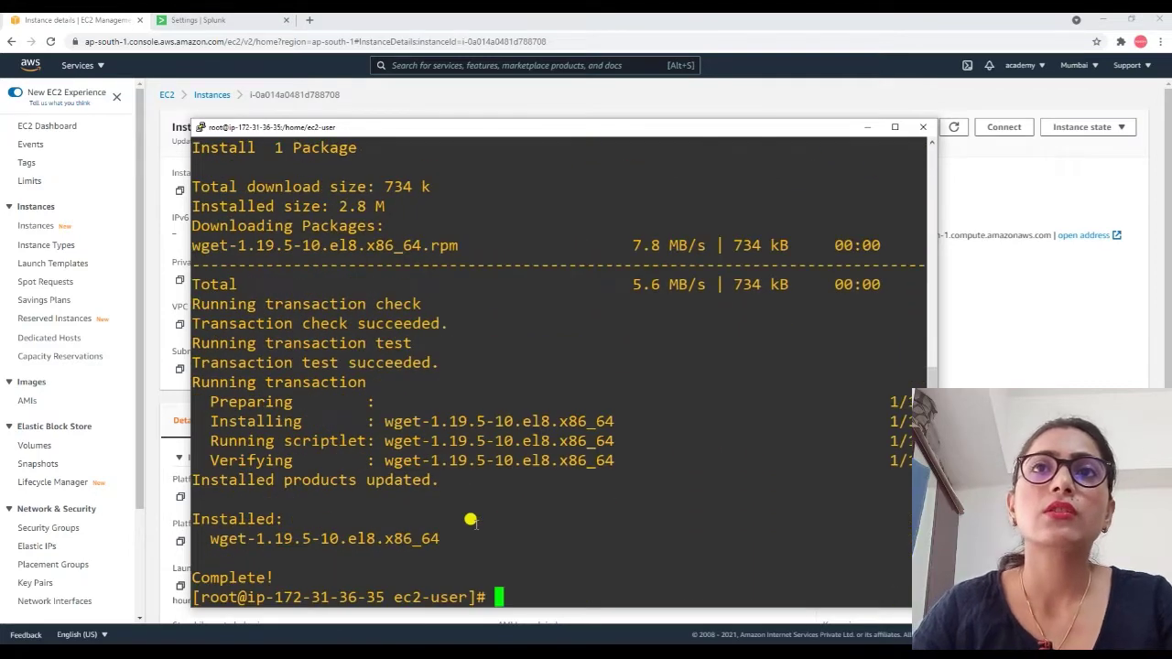
{"action": "scroll", "coordinate": [511, 579], "scroll_direction": "up", "scroll_amount": 8}
{"action": "scroll", "coordinate": [511, 579], "scroll_direction": "down", "scroll_amount": 8}
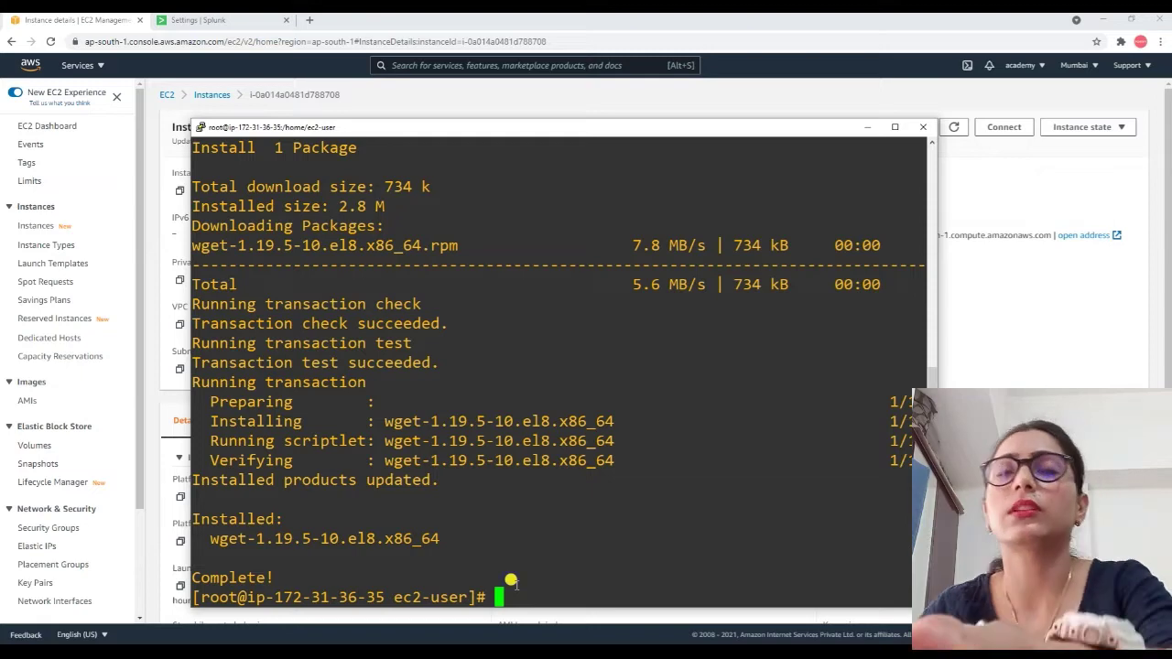
{"action": "right_click", "coordinate": [511, 579]}
{"action": "key", "text": "BackSpace"}
{"action": "key", "text": "BackSpace"}
{"action": "key", "text": "BackSpace"}
{"action": "key", "text": "BackSpace"}
{"action": "key", "text": "BackSpace"}
{"action": "key", "text": "BackSpace"}
{"action": "key", "text": "BackSpace"}
{"action": "key", "text": "BackSpace"}
{"action": "key", "text": "BackSpace"}
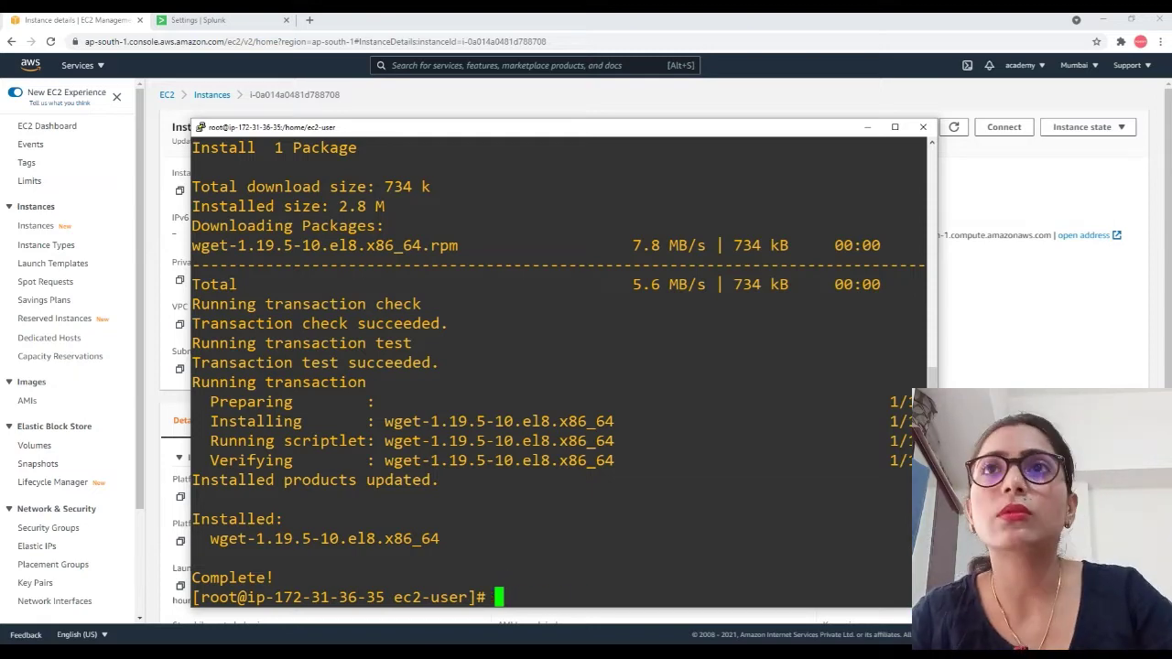
{"action": "key", "text": "alt+Tab"}
{"action": "key", "text": "alt+Tab"}
{"action": "key", "text": "alt+Tab"}
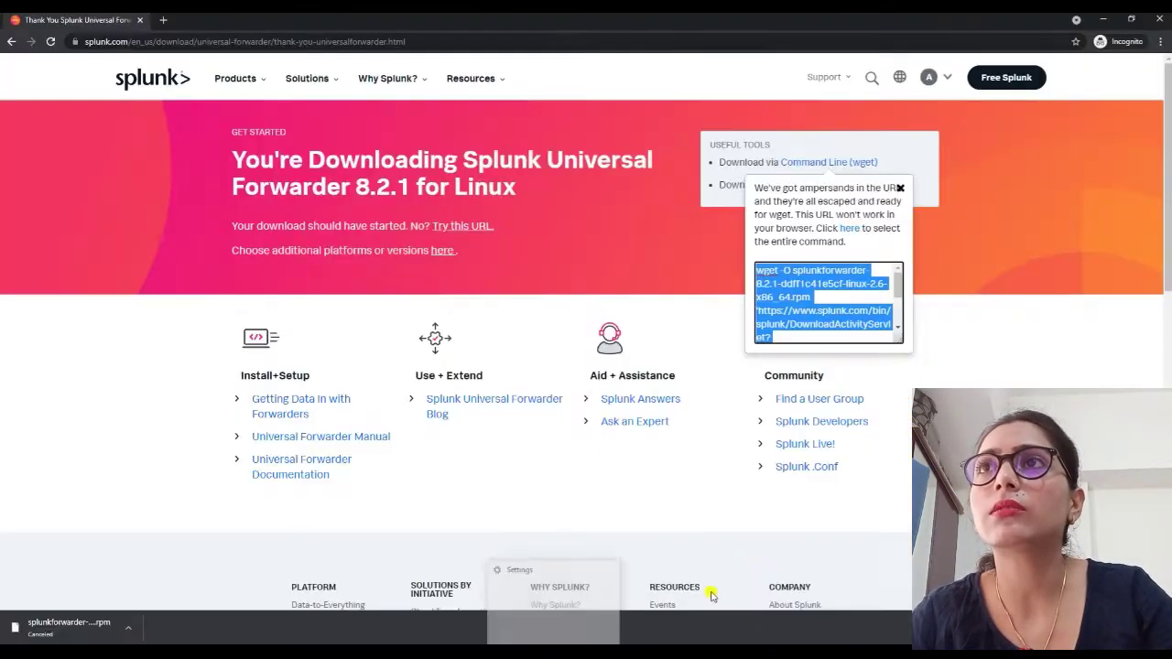
Copy the wget command for Universal Forwarder 8.2.1 for Linux from the download popup.
{"action": "right_click", "coordinate": [897, 314]}
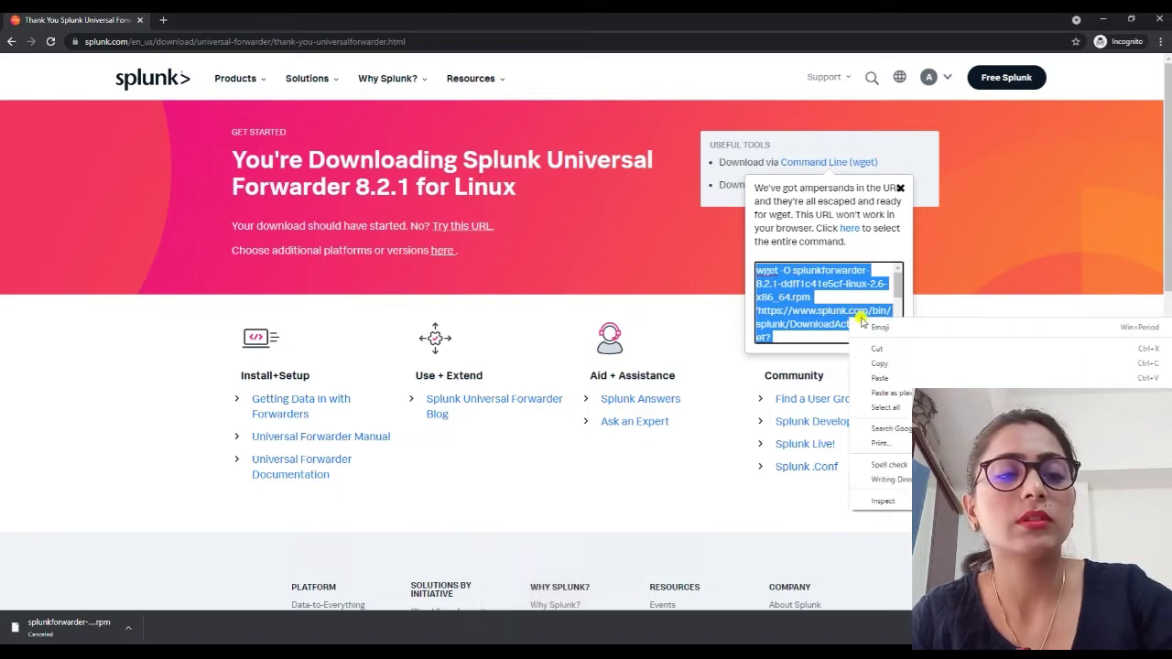
{"action": "left_click", "coordinate": [835, 293]}
{"action": "key", "text": "ctrl+a"}
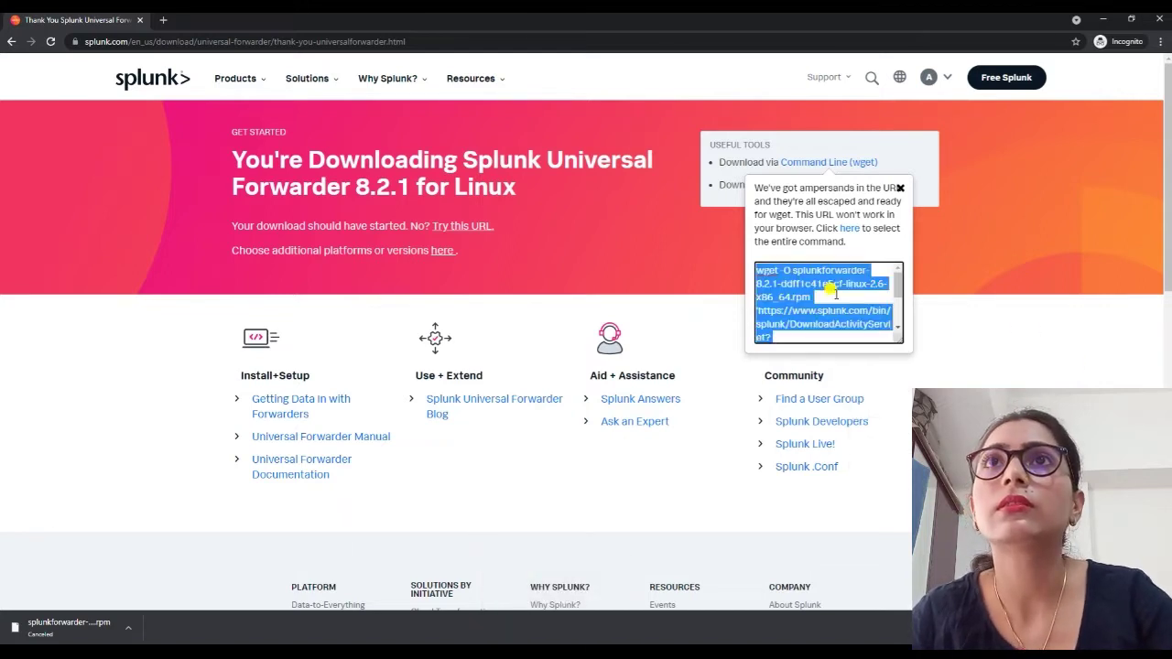
{"action": "key", "text": "alt+Tab"}
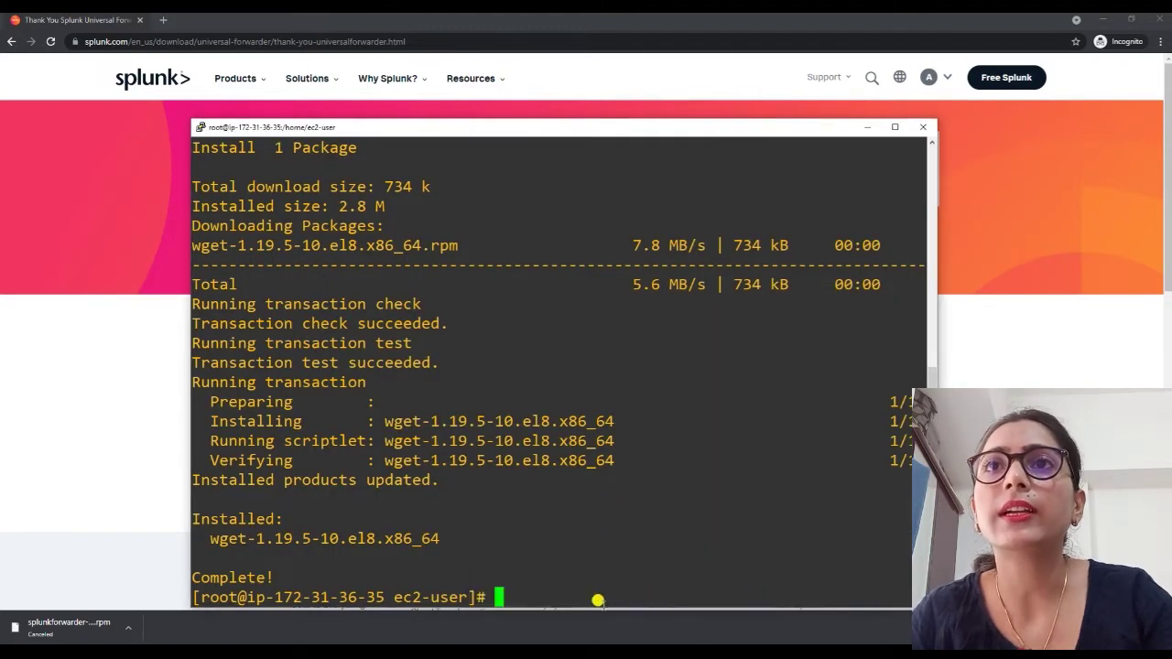
Download the forwarder rpm with wget and install splunkforwarder-8.2.1 using rpm -ivh.
{"action": "right_click", "coordinate": [563, 579]}
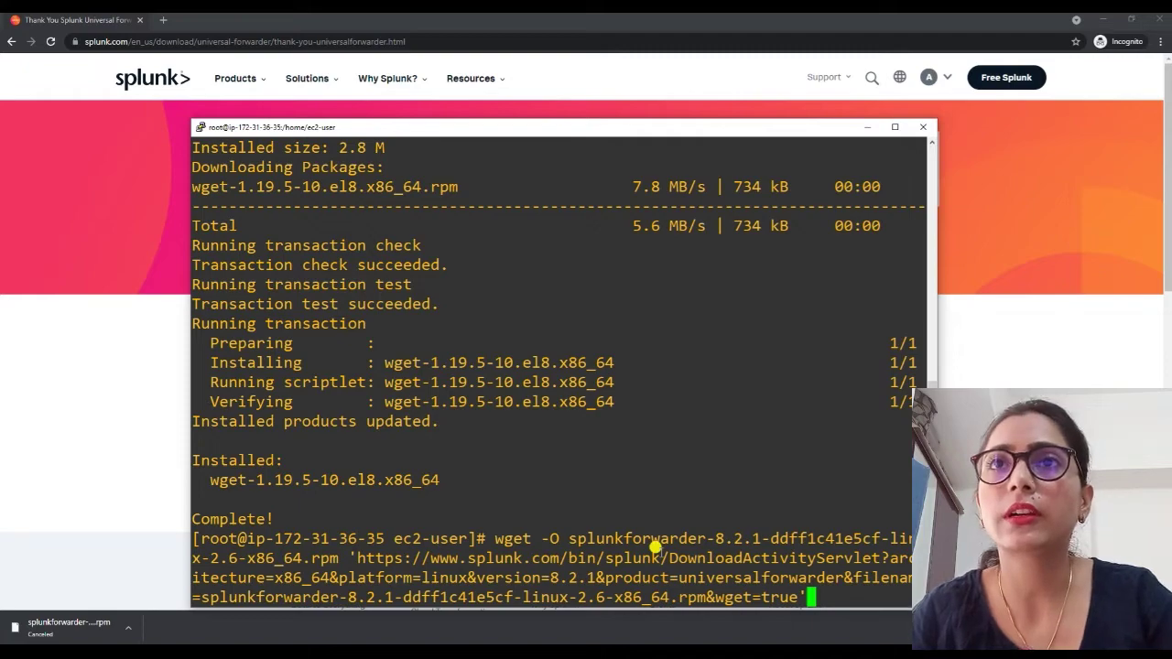
{"action": "key", "text": "Return"}
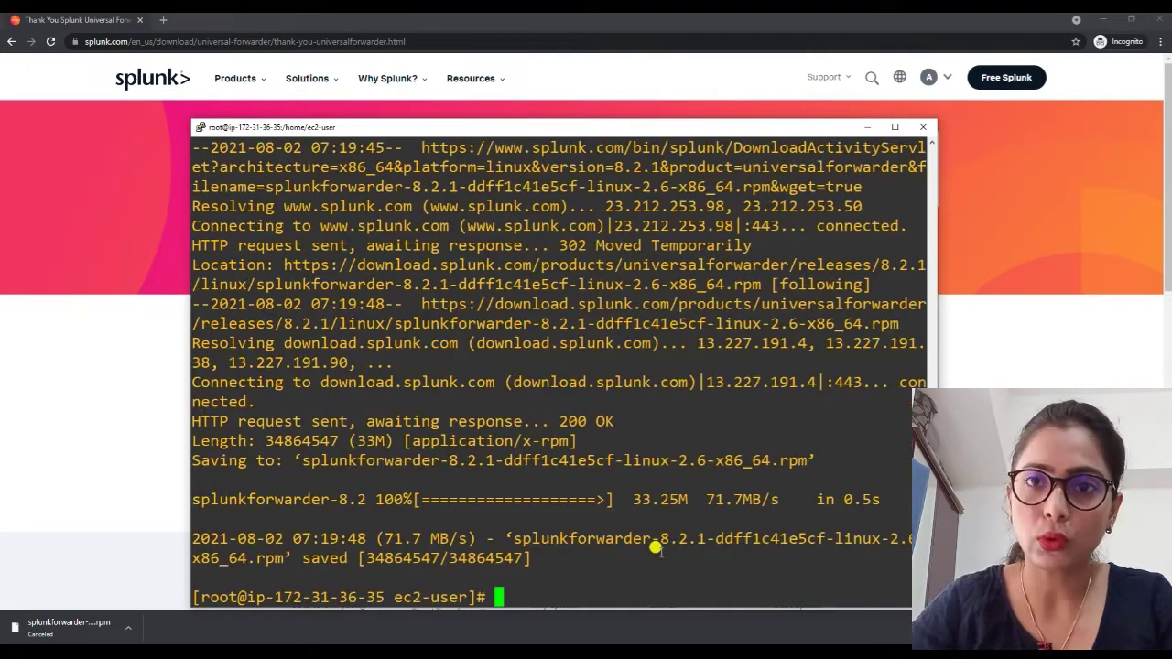
{"action": "type", "text": "rpm -"}
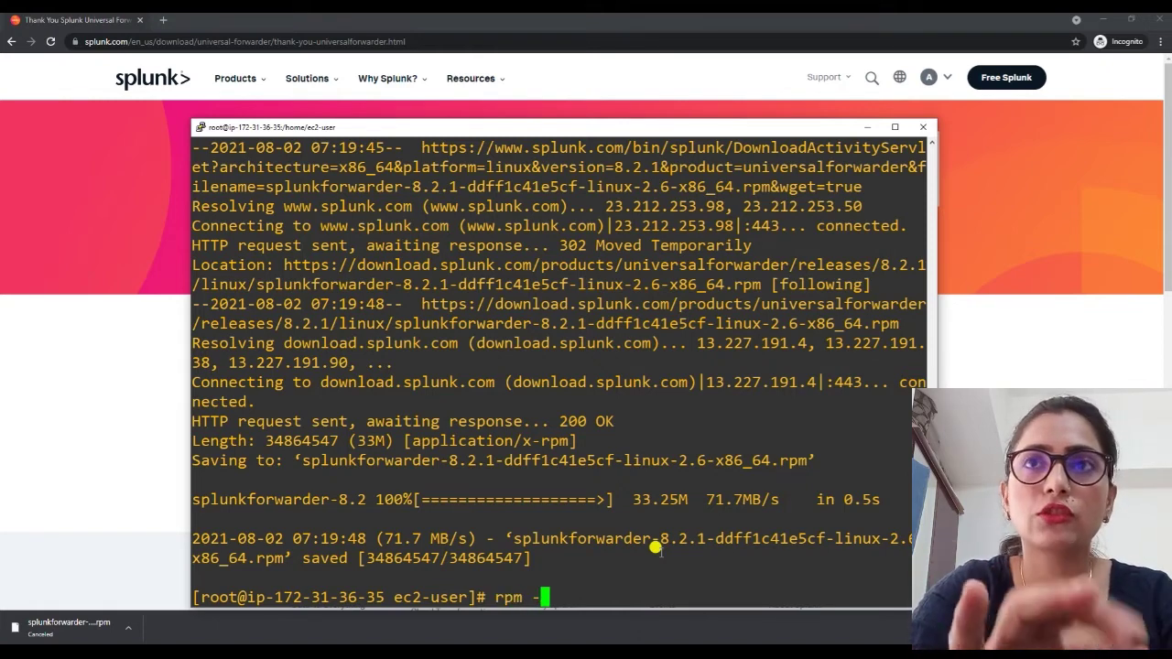
{"action": "type", "text": "ivh "}
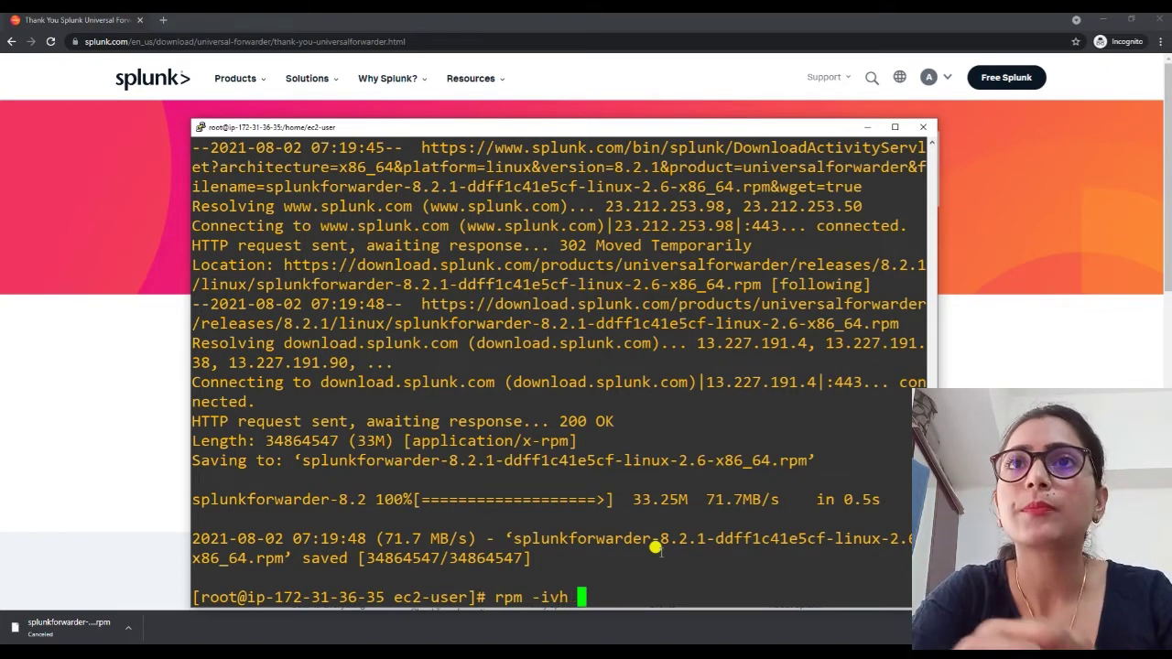
{"action": "type", "text": "splunkforwarder-8.2.1-ddff1c41e5cf-linux-2.6-x86_64.rpm"}
{"action": "key", "text": "Return"}
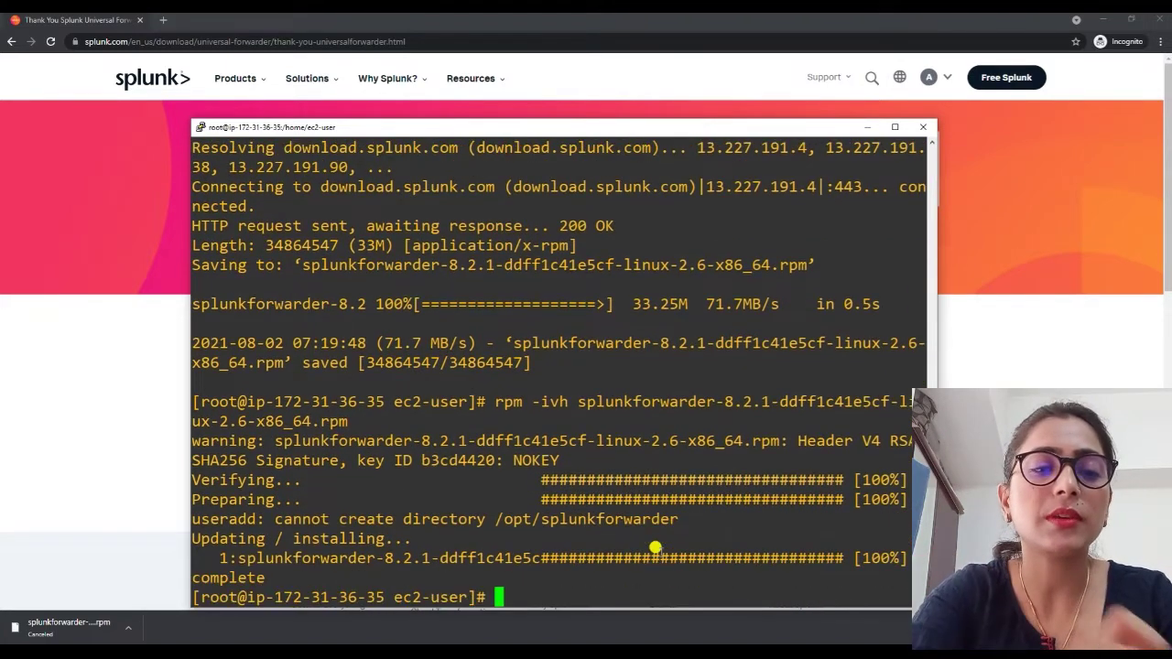
Go to /opt/splunkforwarder/bin and run './splunk start --accept-license'.
{"action": "type", "text": "cd /"}
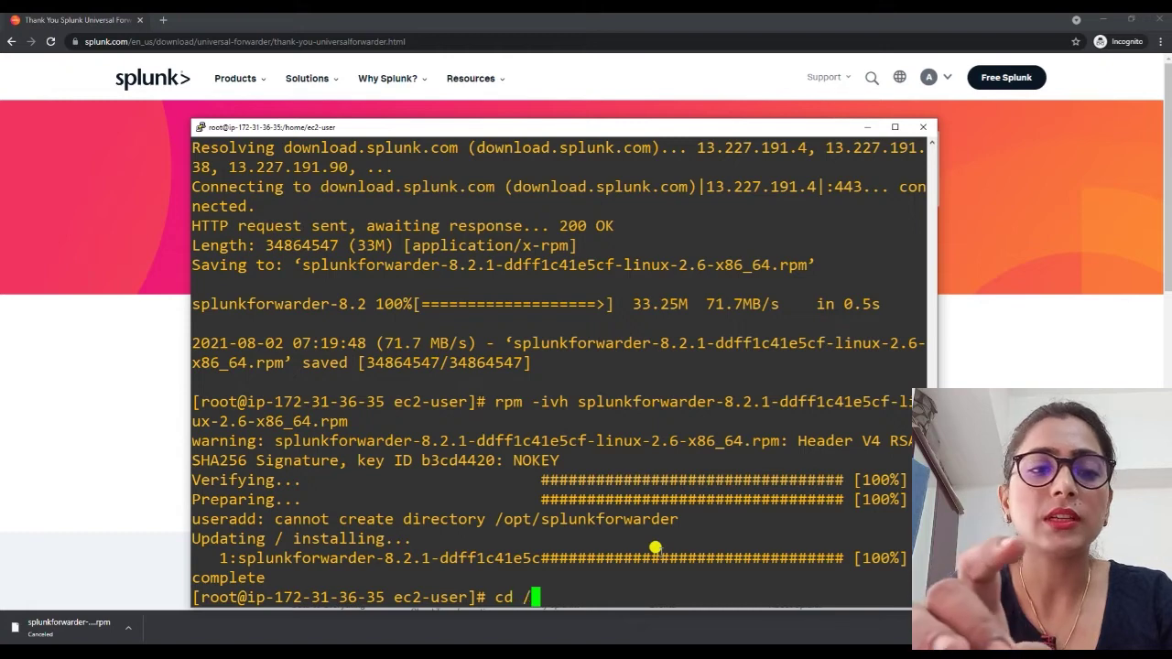
{"action": "type", "text": "opt/s"}
{"action": "key", "text": "Tab"}
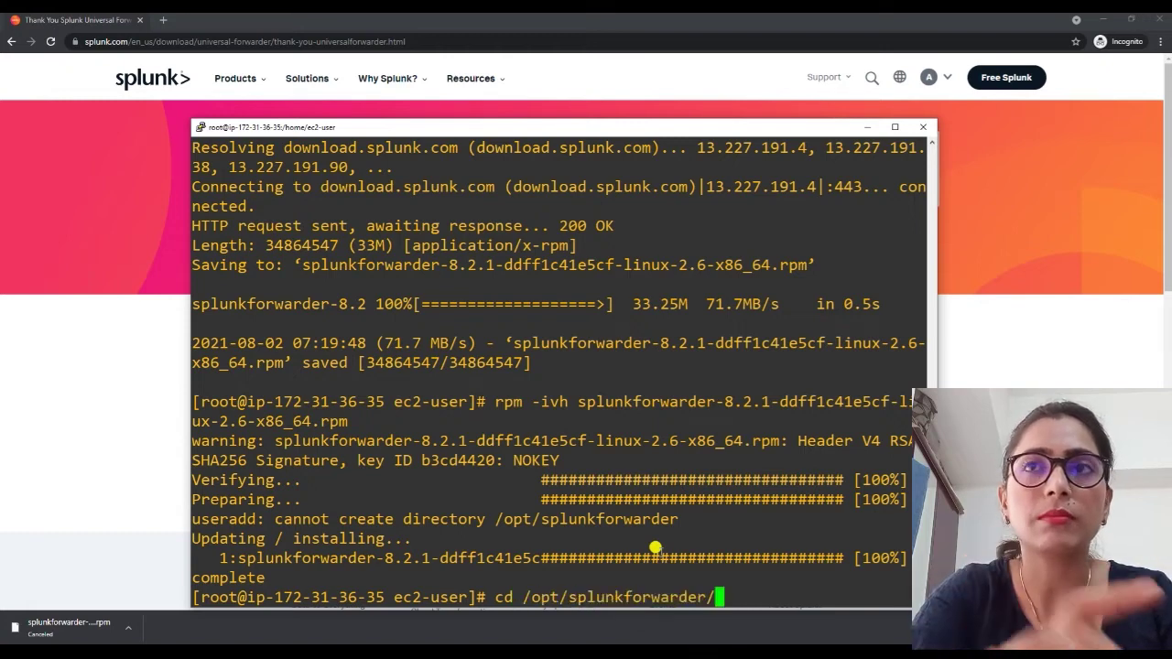
{"action": "type", "text": "bin/"}
{"action": "key", "text": "Return"}
{"action": "type", "text": "./splunk start --accept-license"}
{"action": "key", "text": "Return"}
Create the administrator account 'admin' with its password, then begin the deploy-poll command.
{"action": "type", "text": "administrator username: admin"}
{"action": "key", "text": "Return"}
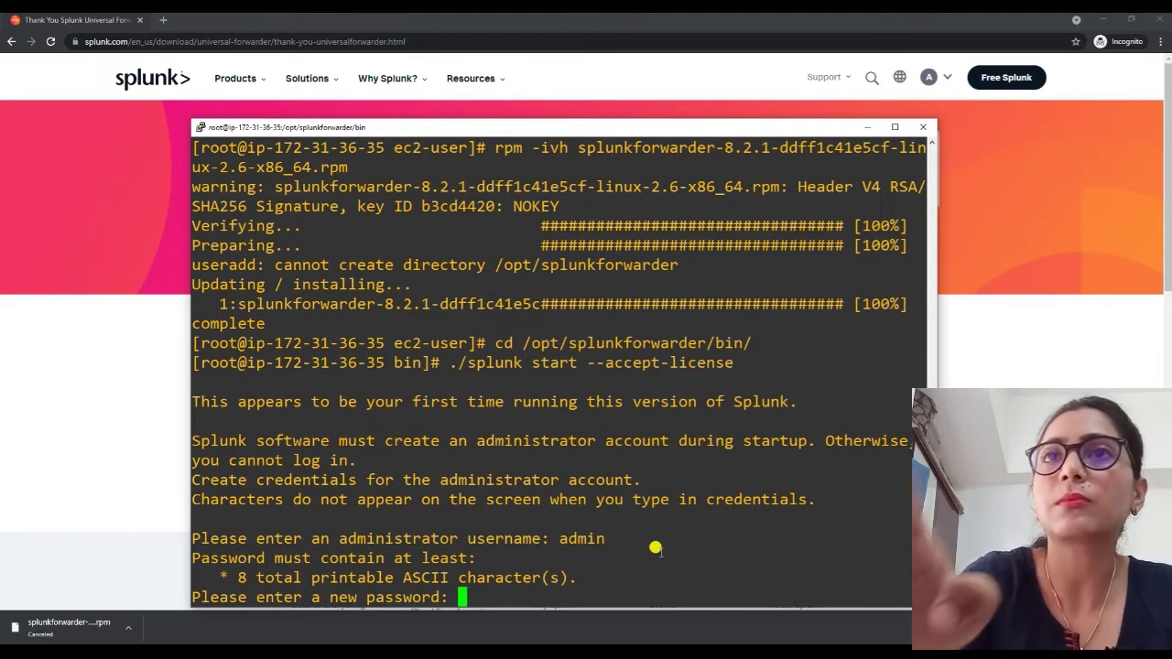
{"action": "key", "text": "Return"}
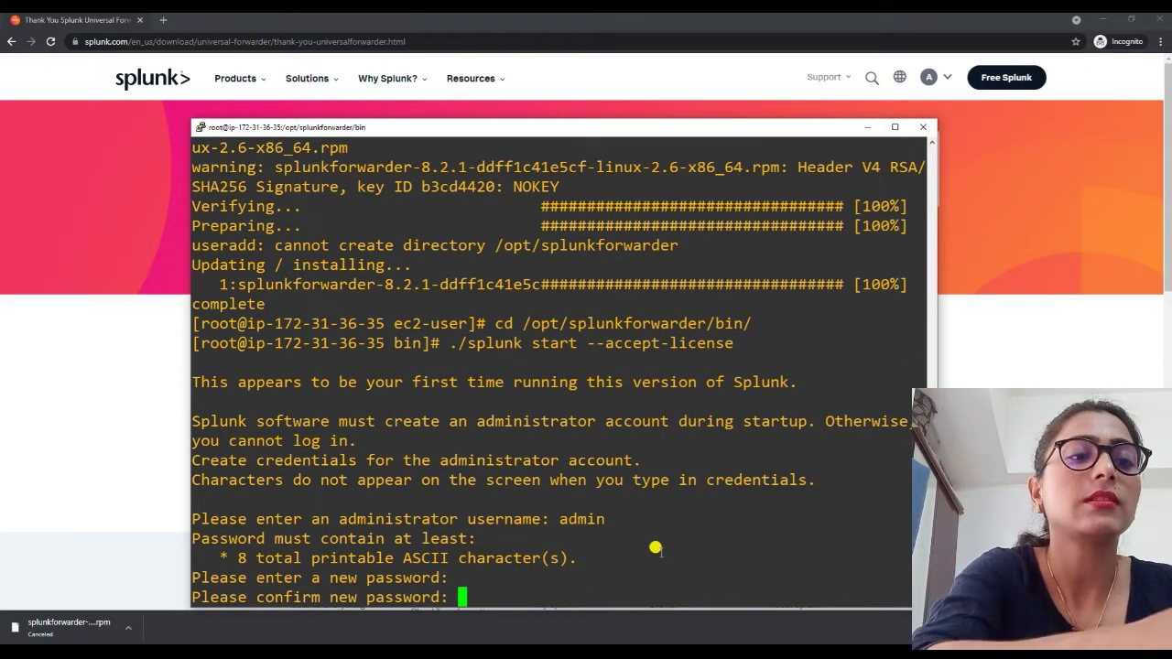
{"action": "key", "text": "Return"}
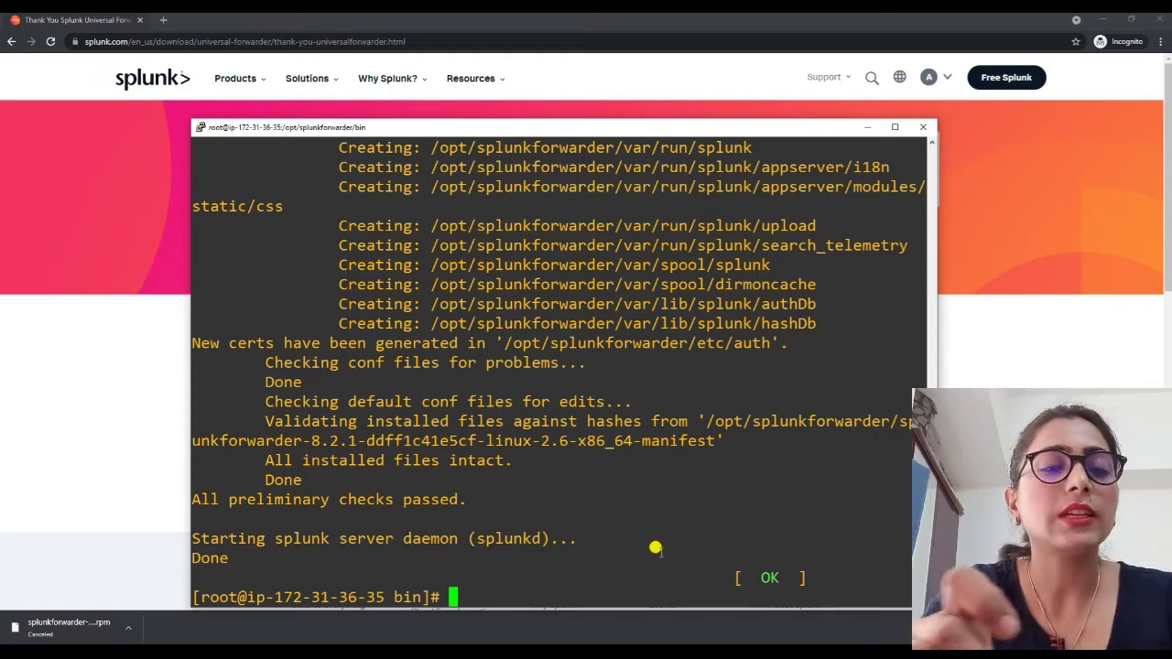
{"action": "type", "text": "./"}
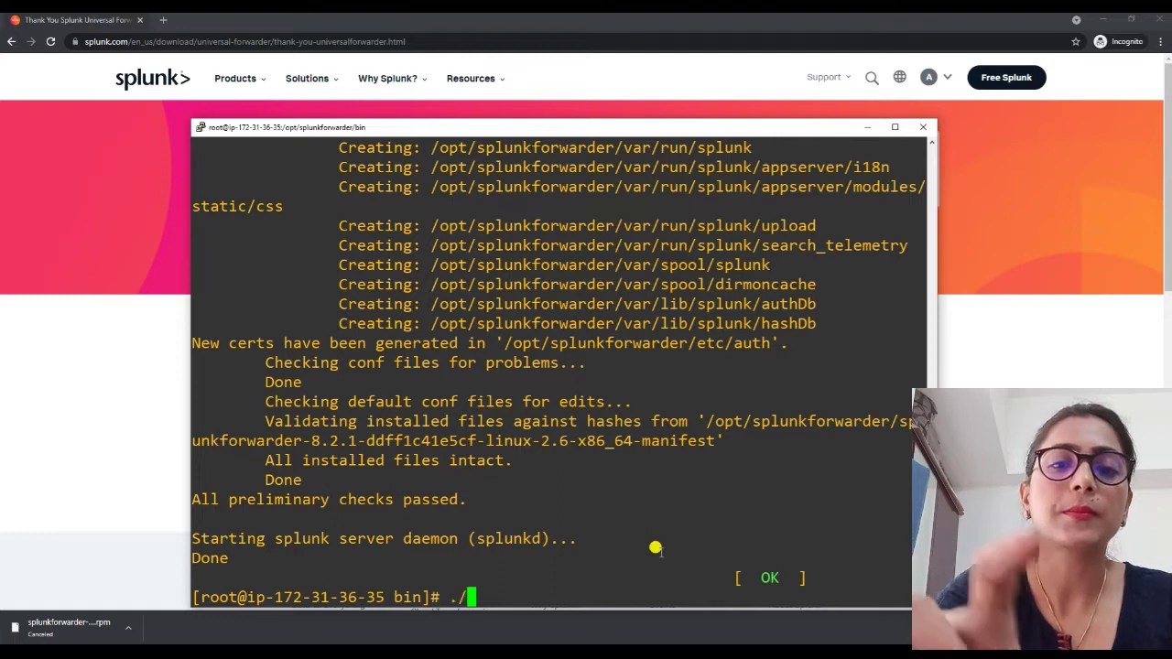
{"action": "type", "text": "splunk "}
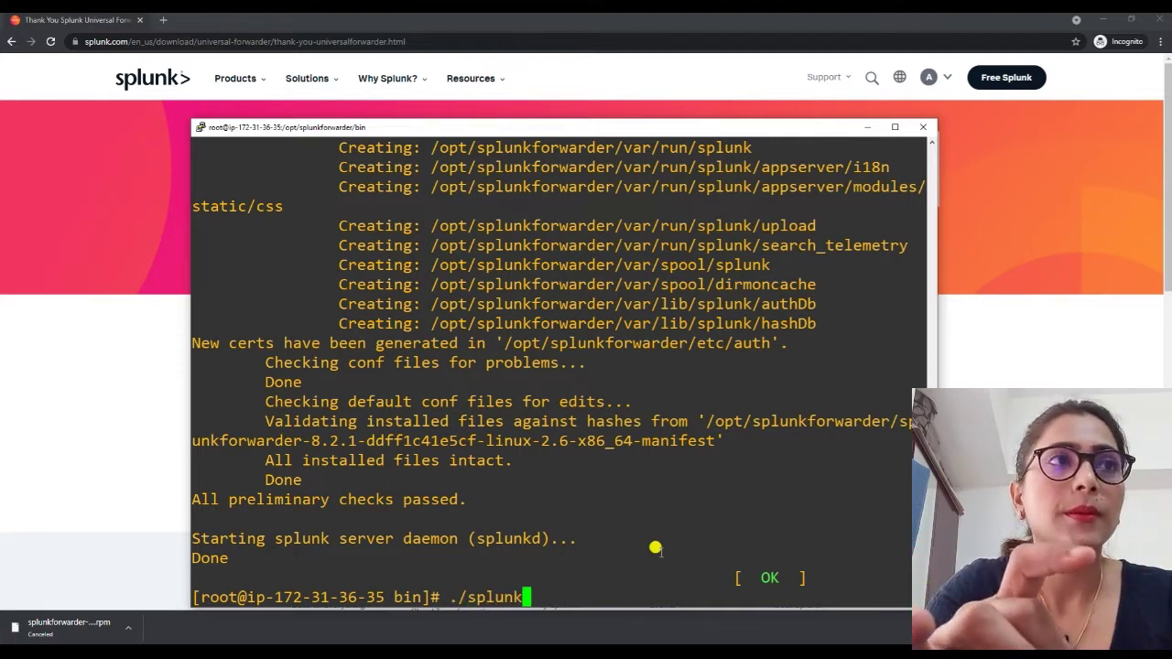
{"action": "type", "text": "de"}
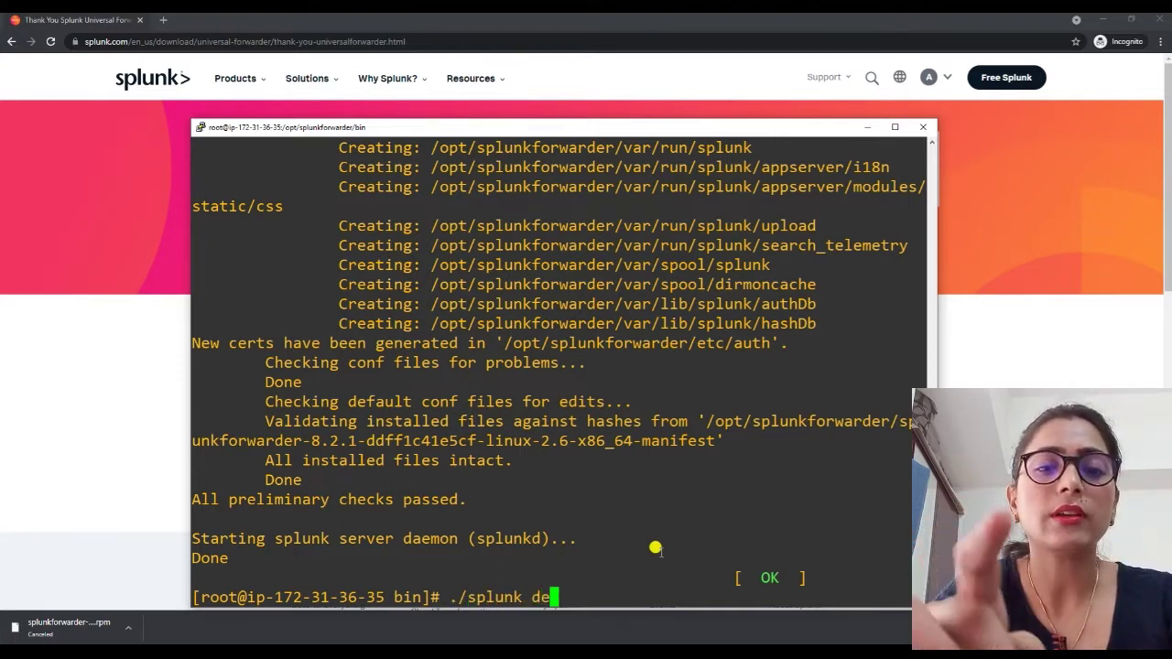
{"action": "type", "text": "t deploy-poll"}
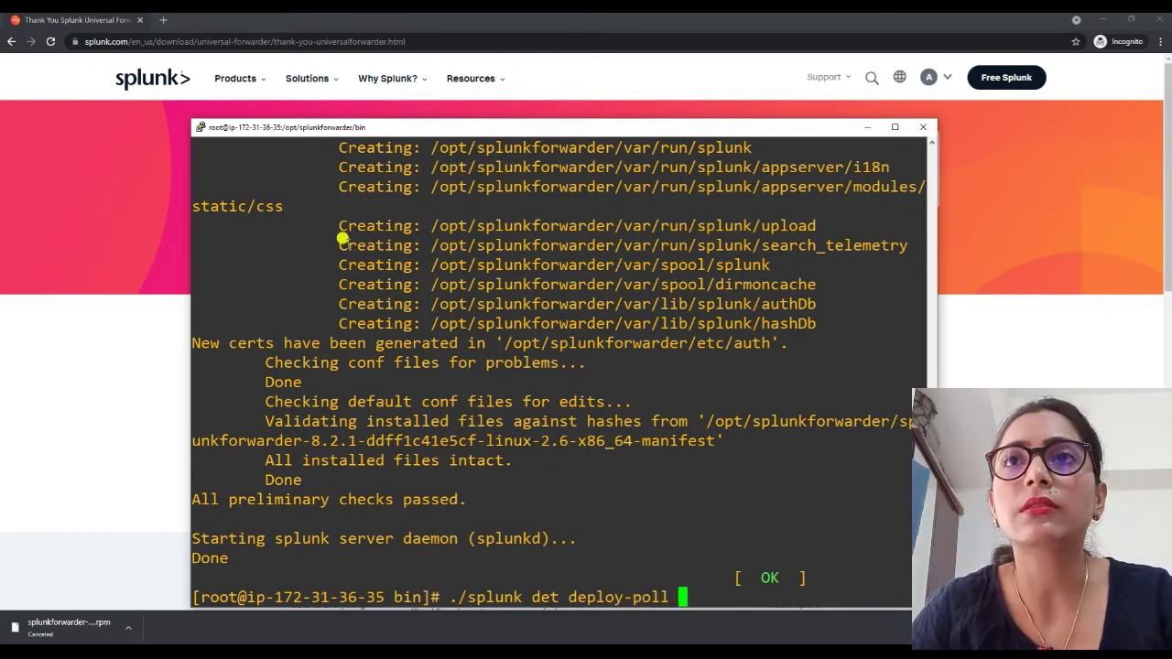
Add the deploy server address 3.6.39.188:8089 to the deploy-poll command and run it.
{"action": "mouse_move", "coordinate": [527, 652]}
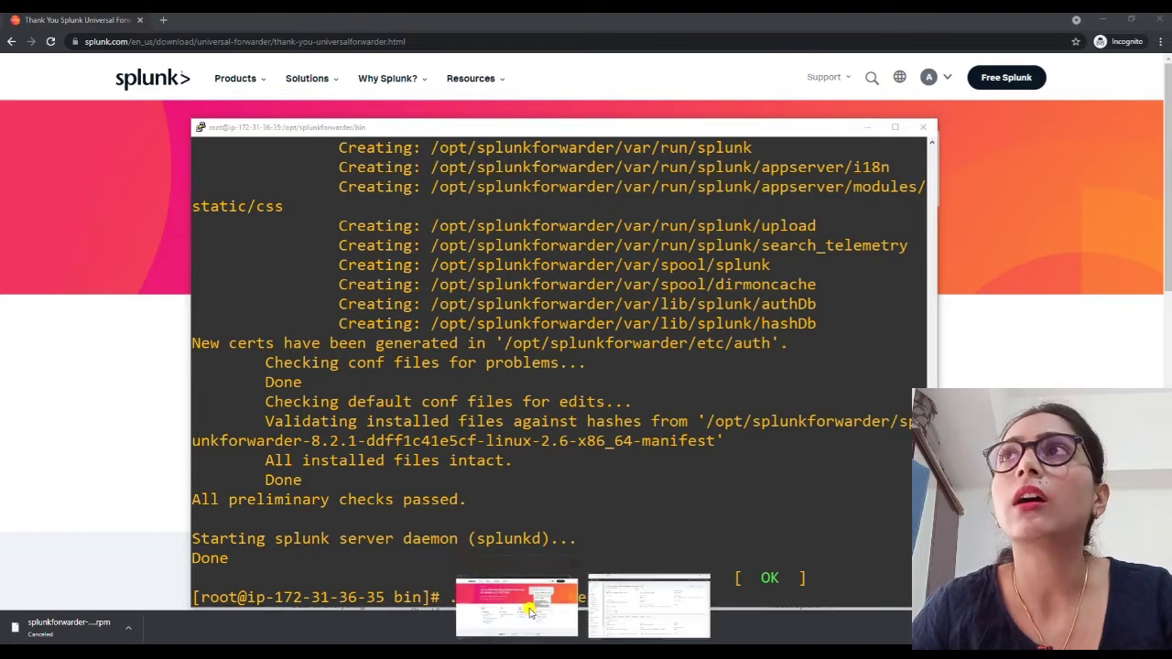
{"action": "left_click", "coordinate": [524, 606]}
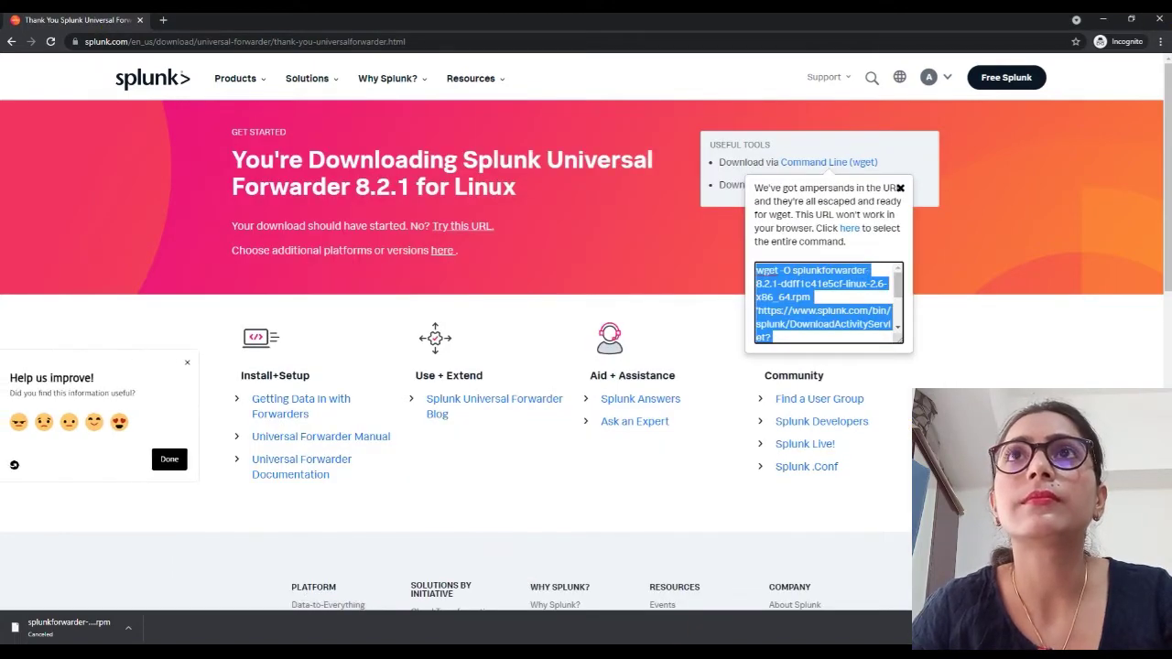
{"action": "mouse_move", "coordinate": [586, 652]}
{"action": "left_click", "coordinate": [632, 615]}
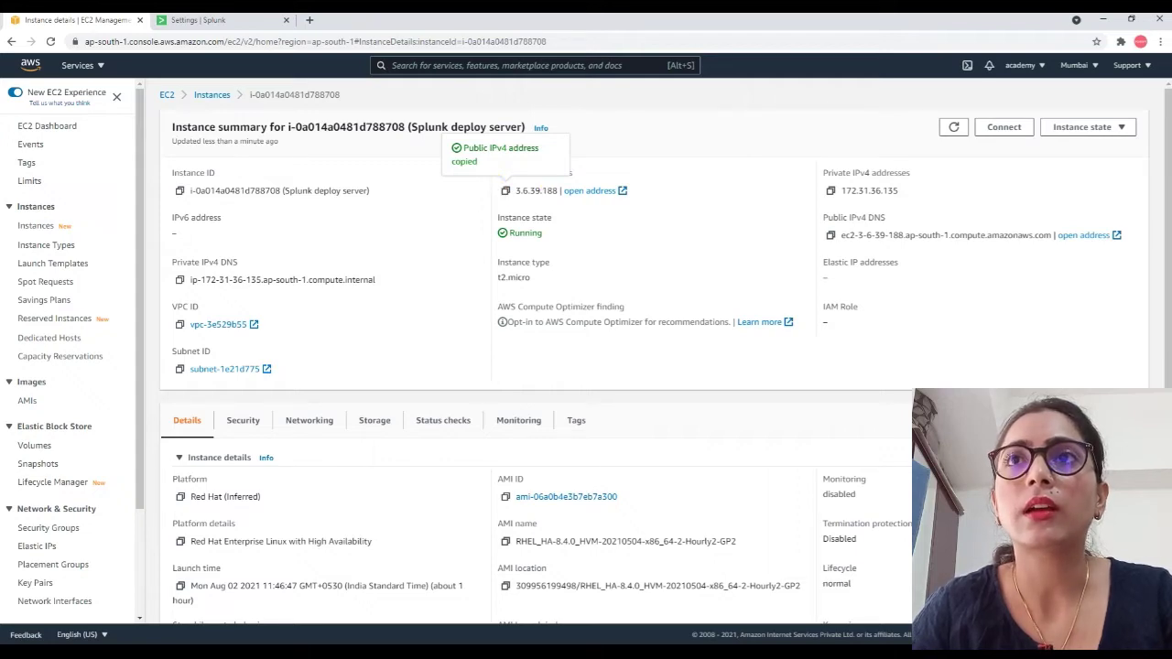
{"action": "mouse_move", "coordinate": [635, 652]}
{"action": "left_click", "coordinate": [636, 600]}
{"action": "right_click", "coordinate": [716, 597]}
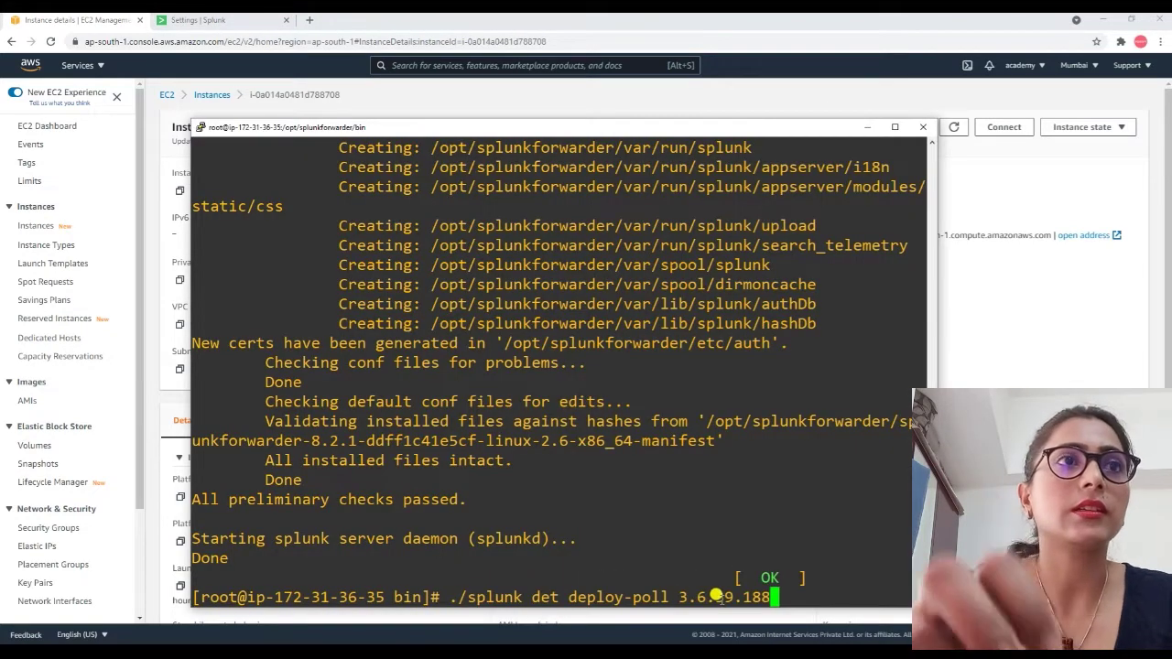
{"action": "type", "text": ":8089"}
{"action": "key", "text": "Return"}
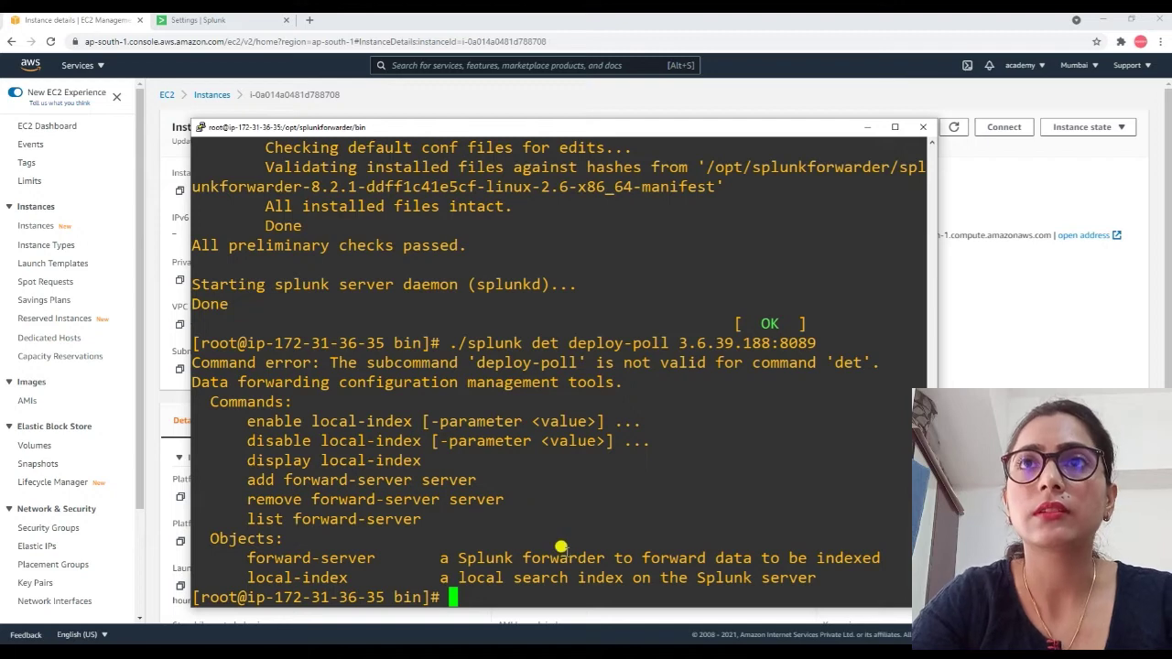
Fix the 'det' typo to 'set', rerun deploy-poll, and authenticate as admin.
{"action": "key", "text": "Up"}
{"action": "key", "text": "Left"}
{"action": "key", "text": "Left"}
{"action": "key", "text": "Left"}
{"action": "key", "text": "Left"}
{"action": "key", "text": "Left"}
{"action": "key", "text": "Left"}
{"action": "key", "text": "Left"}
{"action": "key", "text": "Left"}
{"action": "key", "text": "Left"}
{"action": "key", "text": "Left"}
{"action": "key", "text": "Left"}
{"action": "key", "text": "Left"}
{"action": "key", "text": "Left"}
{"action": "key", "text": "Left"}
{"action": "key", "text": "Left"}
{"action": "key", "text": "Left"}
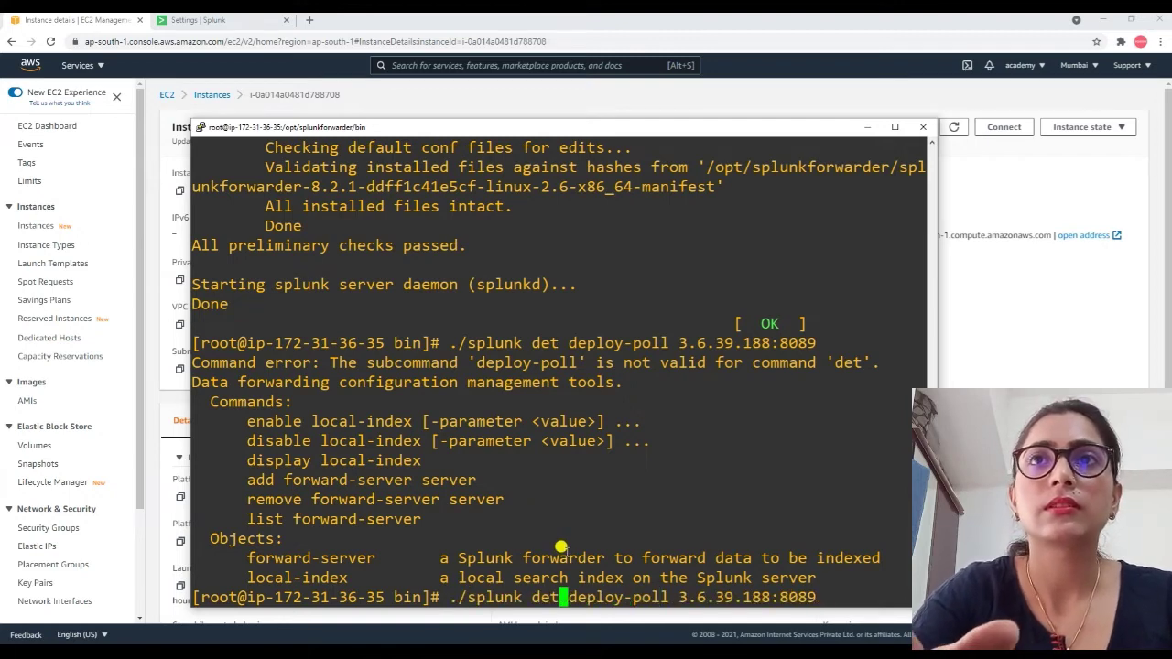
{"action": "key", "text": "BackSpace"}
{"action": "type", "text": "s"}
{"action": "key", "text": "Return"}
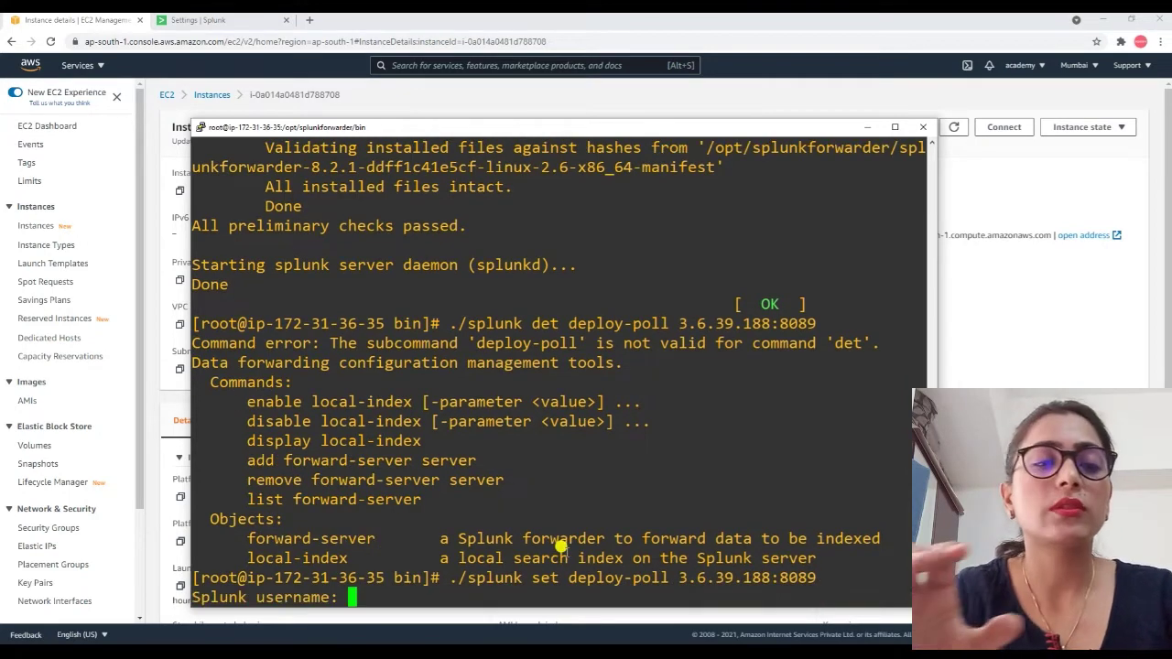
{"action": "type", "text": "admin"}
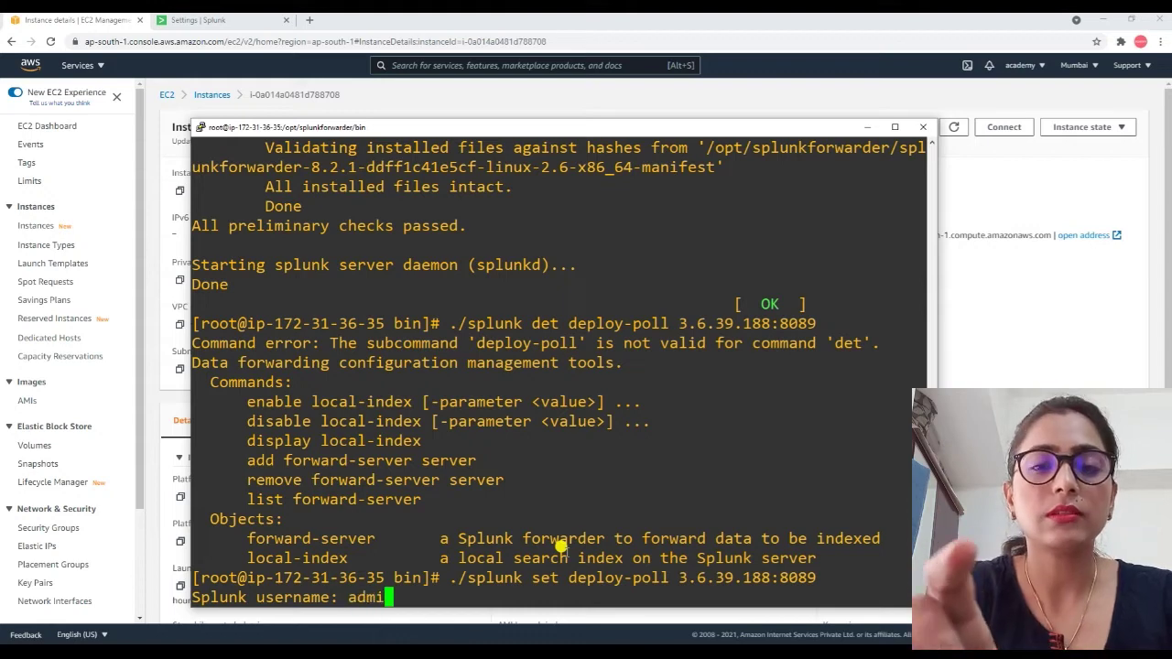
{"action": "key", "text": "Return"}
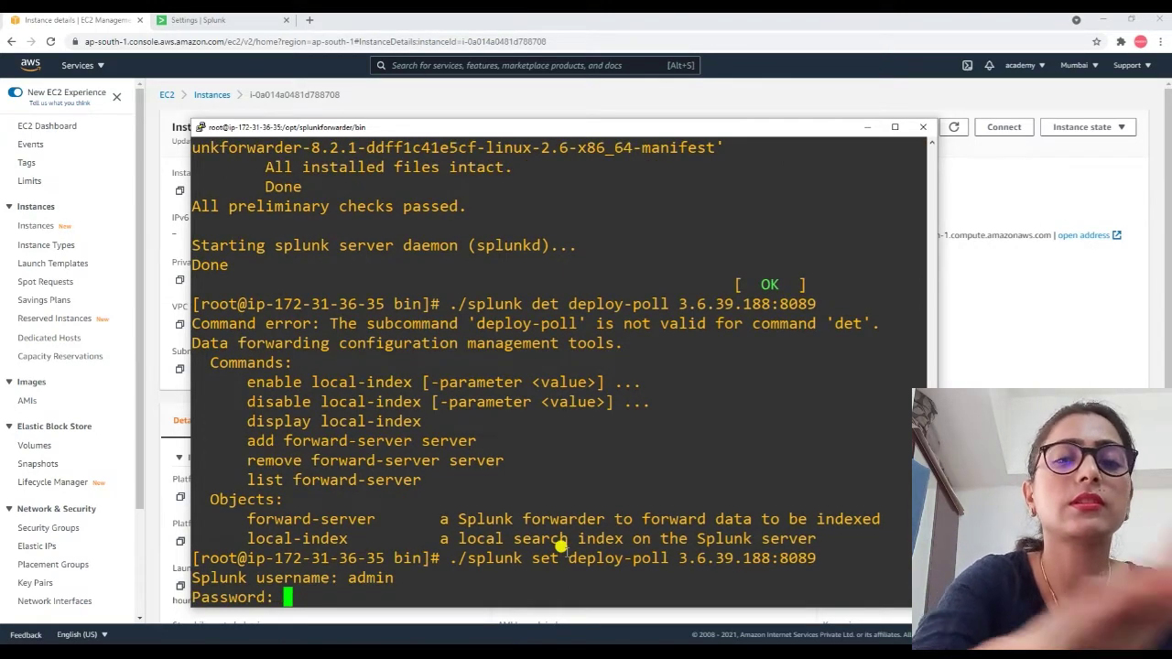
{"action": "key", "text": "Return"}
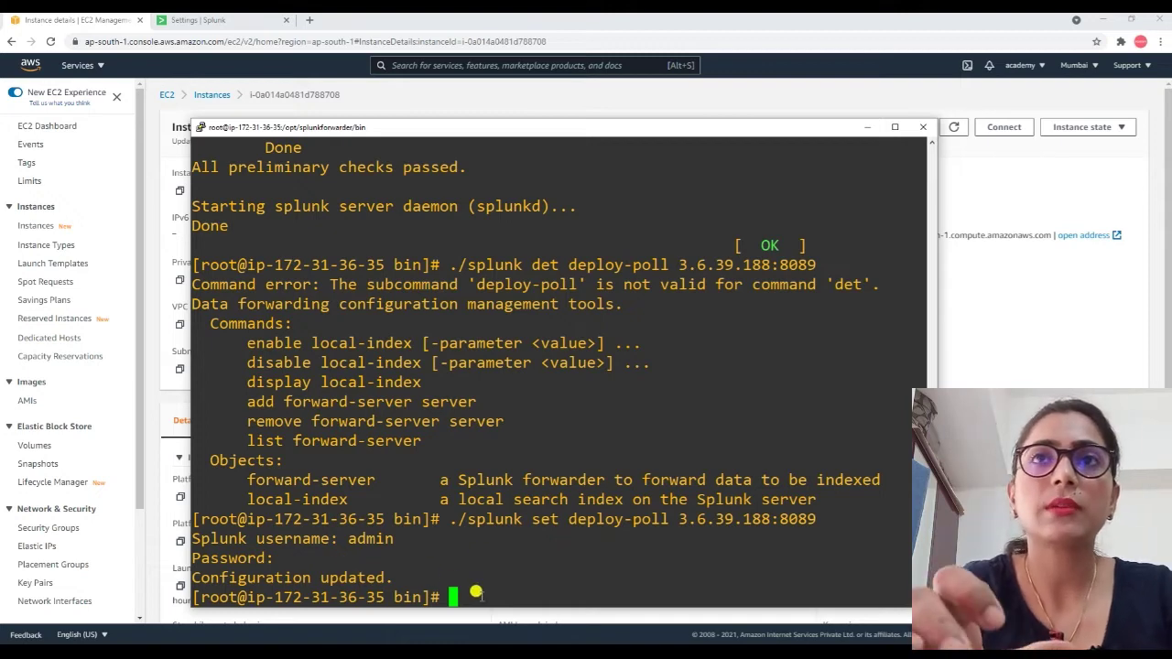
Restart Splunk on the second forwarder with ./splunk restart.
{"action": "type", "text": "./res"}
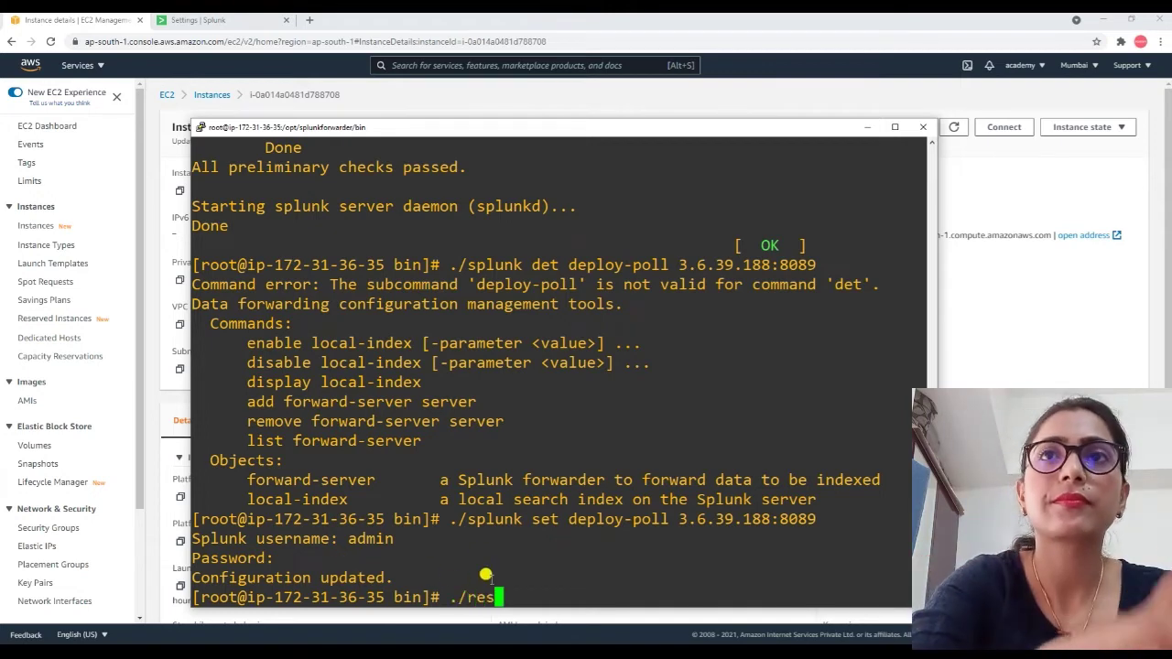
{"action": "type", "text": "tart "}
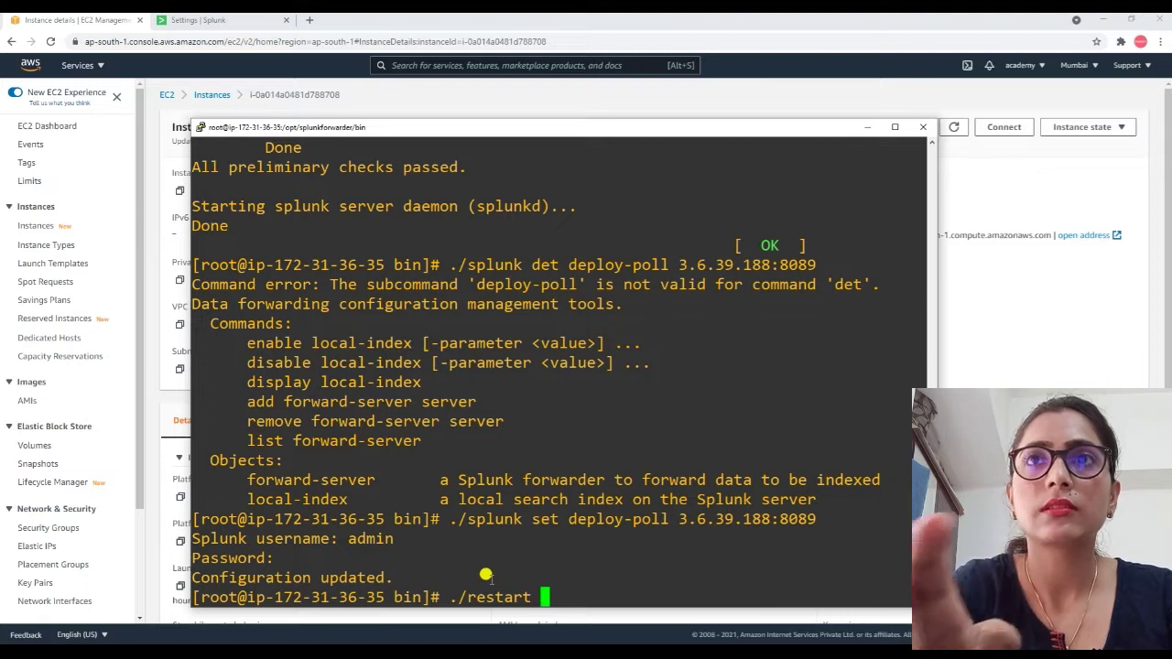
{"action": "type", "text": "spl"}
{"action": "key", "text": "BackSpace"}
{"action": "key", "text": "BackSpace"}
{"action": "key", "text": "BackSpace"}
{"action": "key", "text": "BackSpace"}
{"action": "key", "text": "BackSpace"}
{"action": "key", "text": "BackSpace"}
{"action": "key", "text": "BackSpace"}
{"action": "key", "text": "BackSpace"}
{"action": "key", "text": "BackSpace"}
{"action": "key", "text": "BackSpace"}
{"action": "key", "text": "BackSpace"}
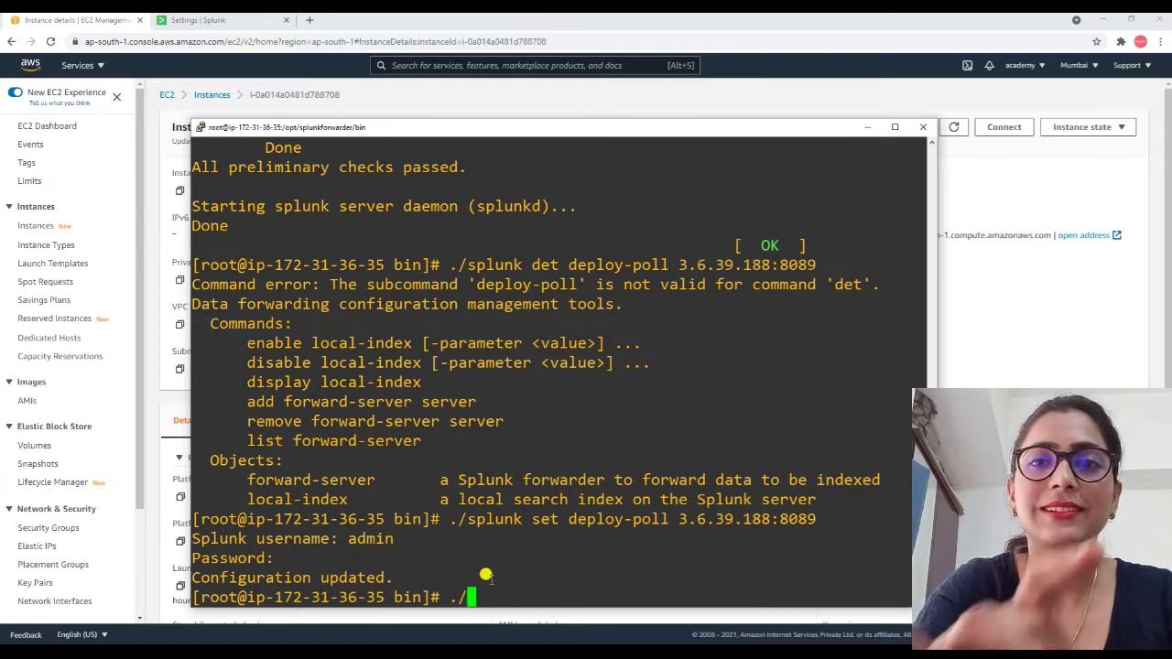
{"action": "type", "text": "splunk restart"}
{"action": "key", "text": "Return"}
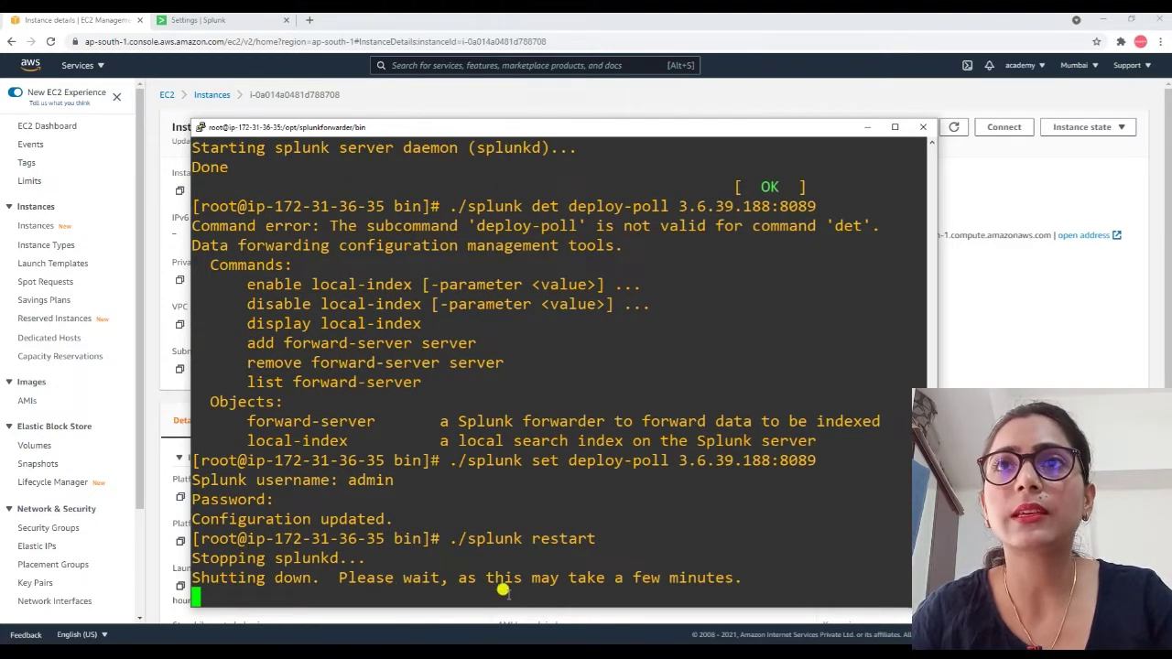
Run ./splunk restart in the deployment server's terminal.
{"action": "mouse_move", "coordinate": [654, 655]}
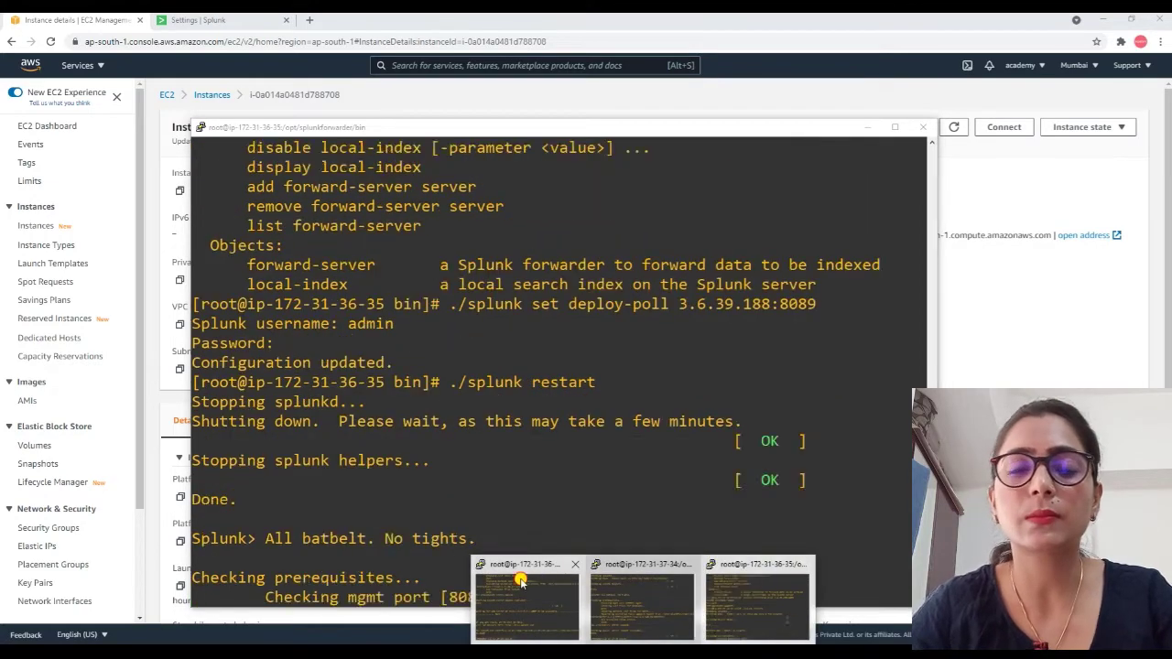
{"action": "left_click", "coordinate": [577, 593]}
{"action": "type", "text": "./restar"}
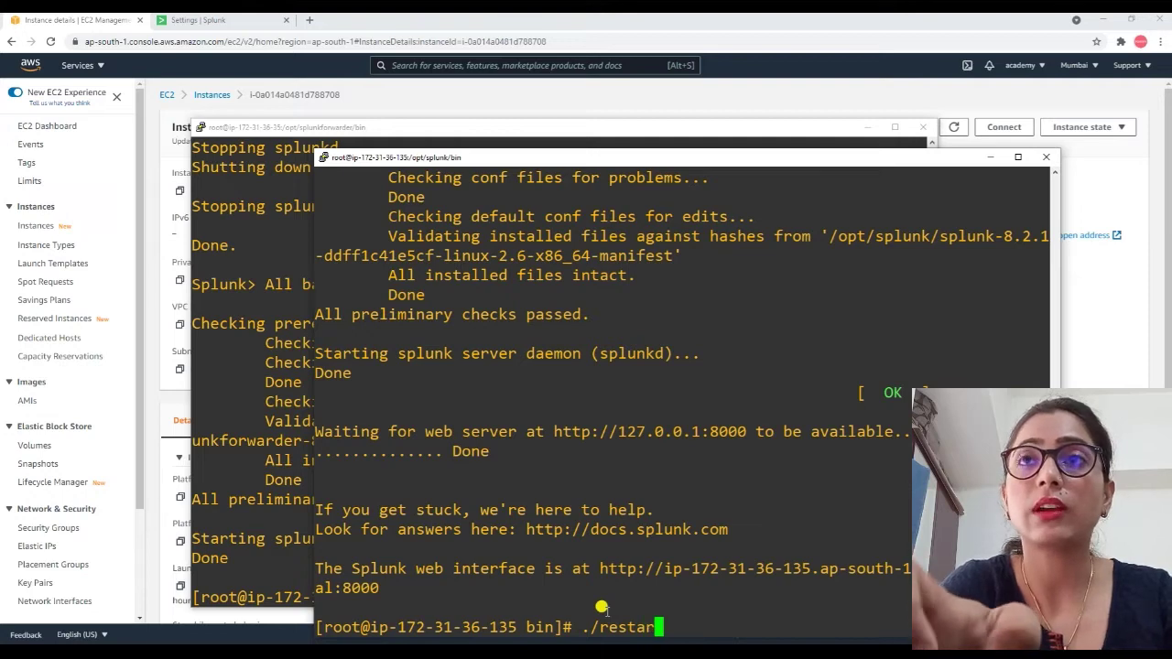
{"action": "key", "text": "BackSpace"}
{"action": "key", "text": "BackSpace"}
{"action": "key", "text": "BackSpace"}
{"action": "key", "text": "BackSpace"}
{"action": "key", "text": "BackSpace"}
{"action": "key", "text": "BackSpace"}
{"action": "type", "text": "splunk restart"}
{"action": "key", "text": "Return"}
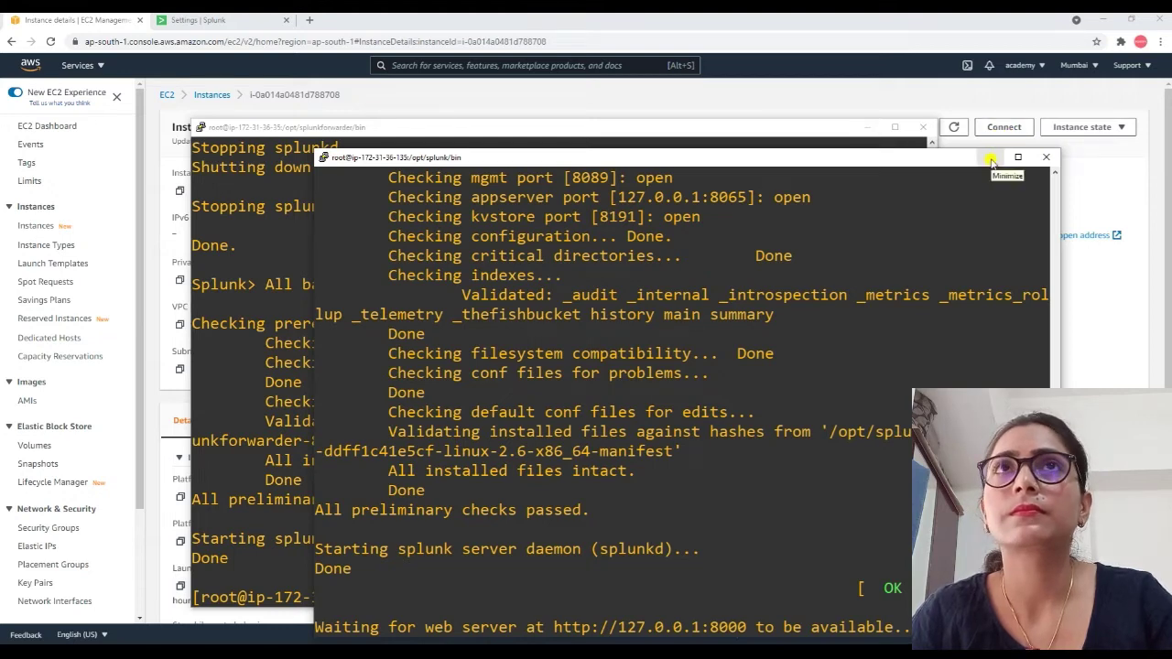
Check the Splunk web page and EC2 details during the restart, then return to the deployment server terminal.
{"action": "left_click", "coordinate": [257, 22]}
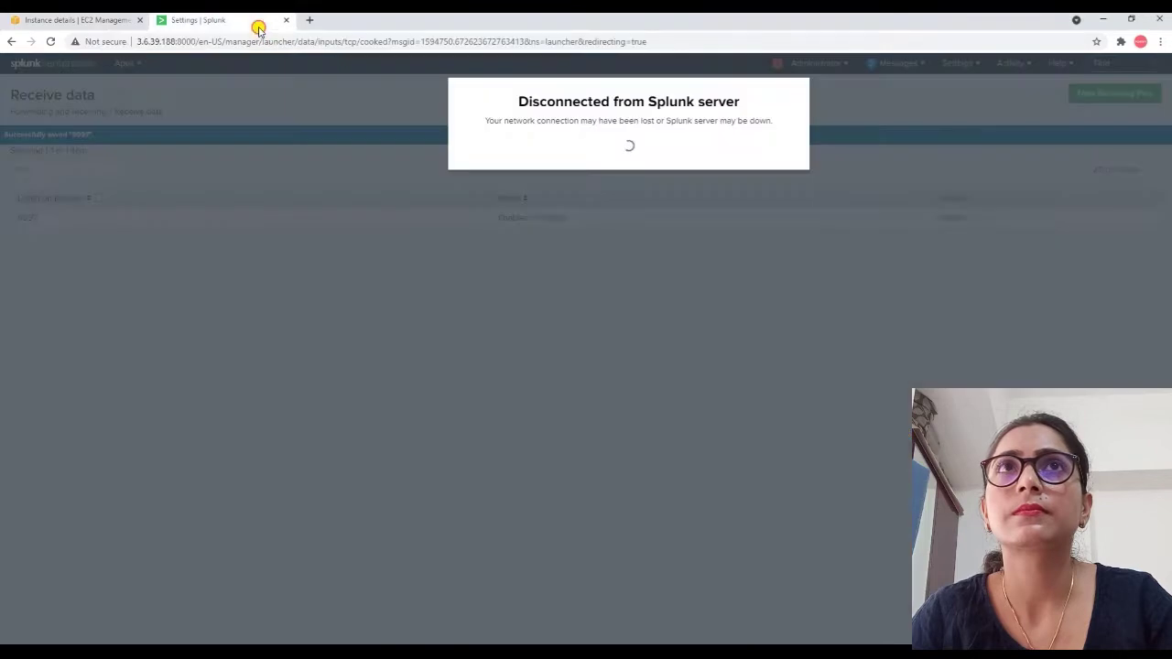
{"action": "left_click", "coordinate": [32, 21]}
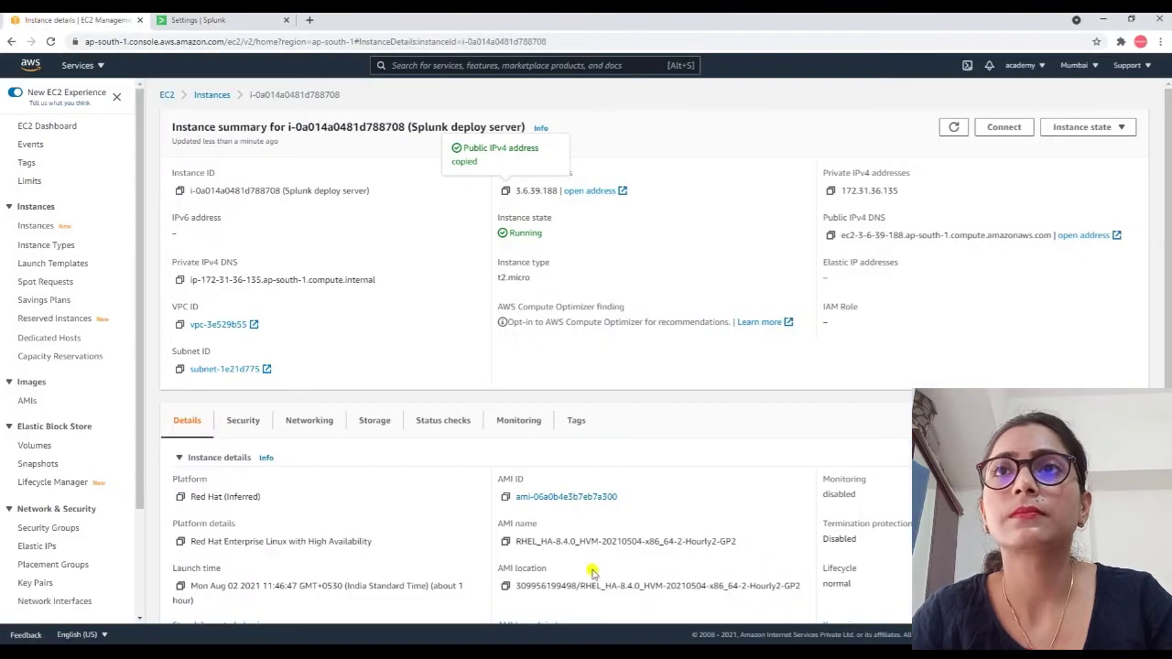
{"action": "mouse_move", "coordinate": [645, 646]}
{"action": "left_click", "coordinate": [548, 595]}
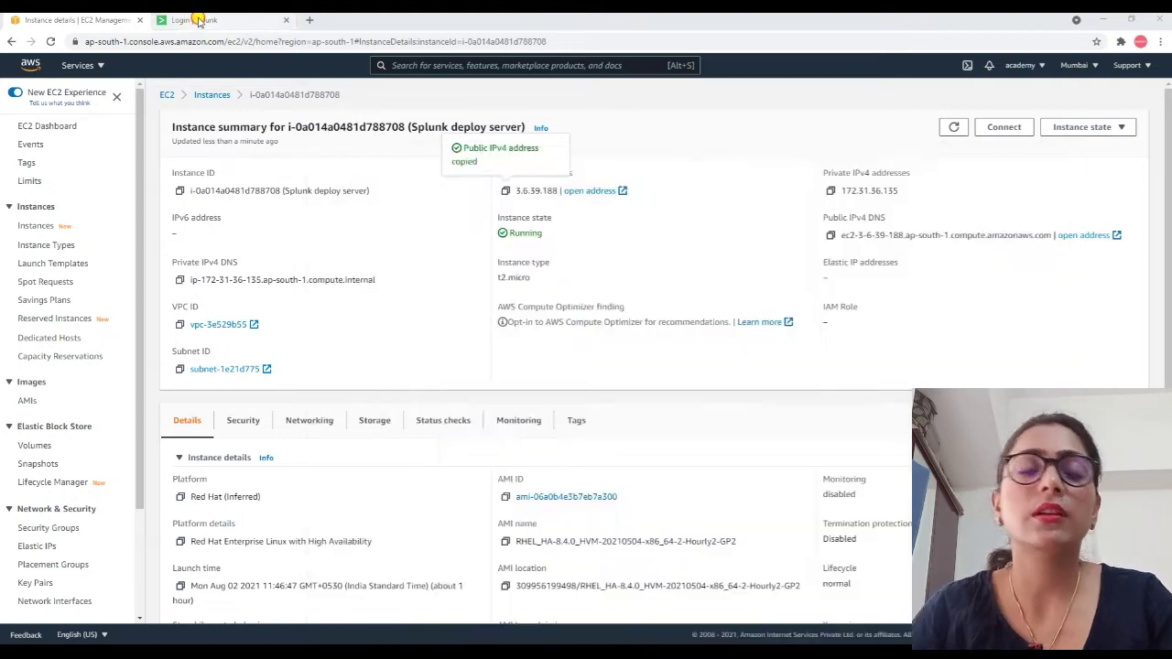
Sign back in to Splunk Enterprise as admin with the account password.
{"action": "left_click", "coordinate": [193, 20]}
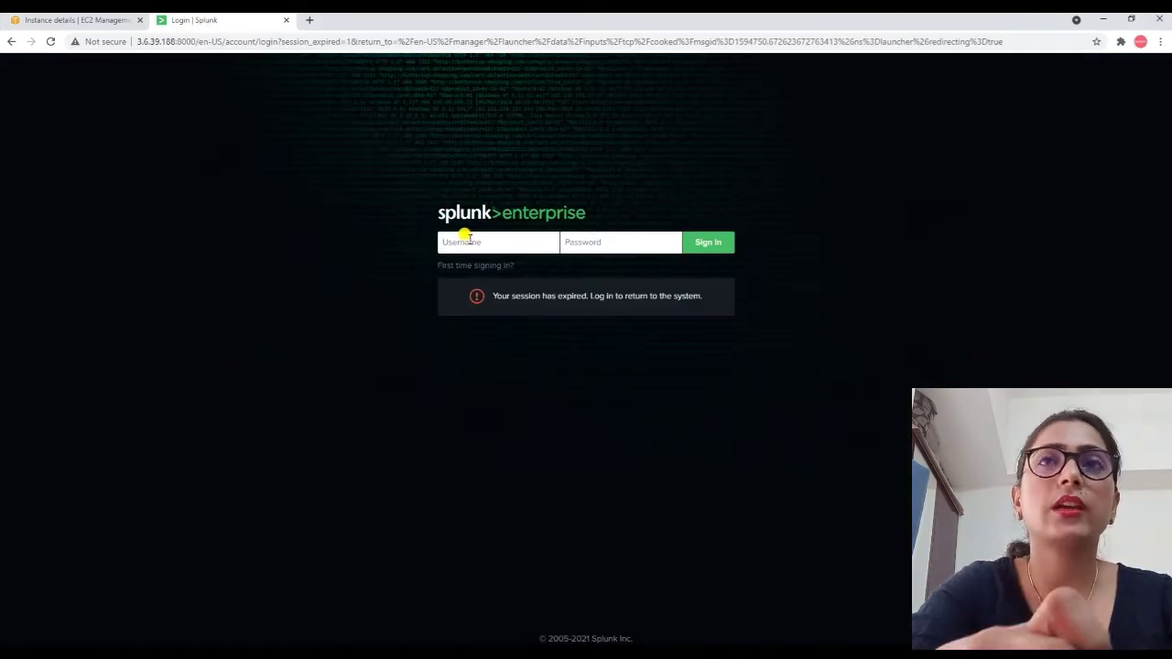
{"action": "left_click", "coordinate": [469, 241]}
{"action": "key", "text": "Tab"}
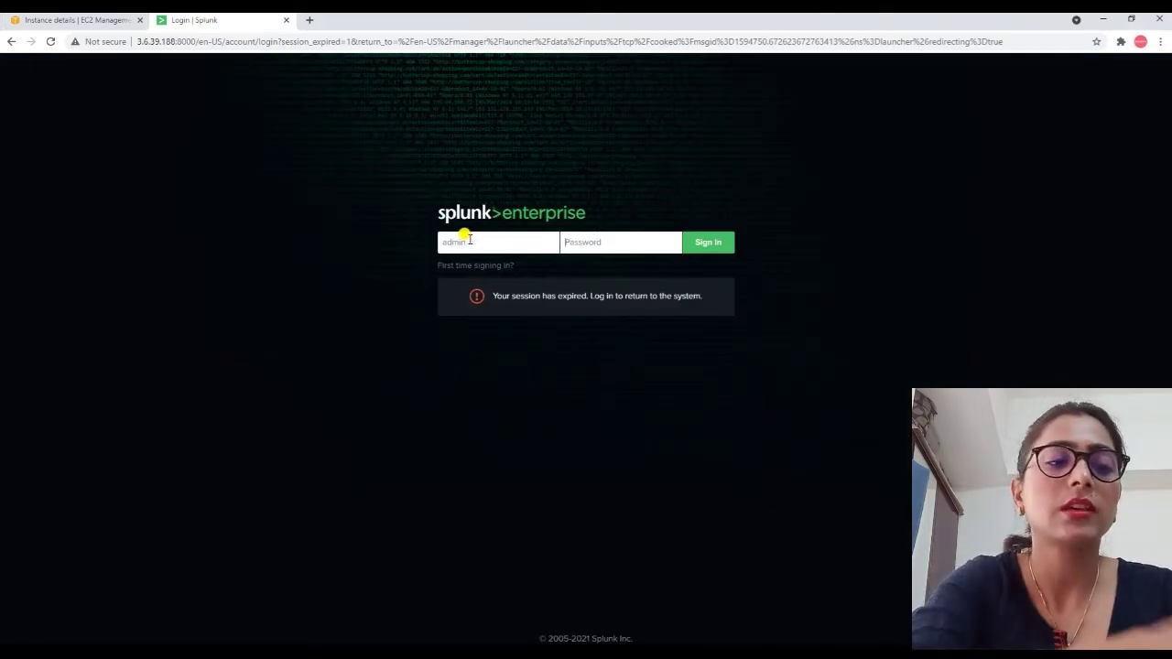
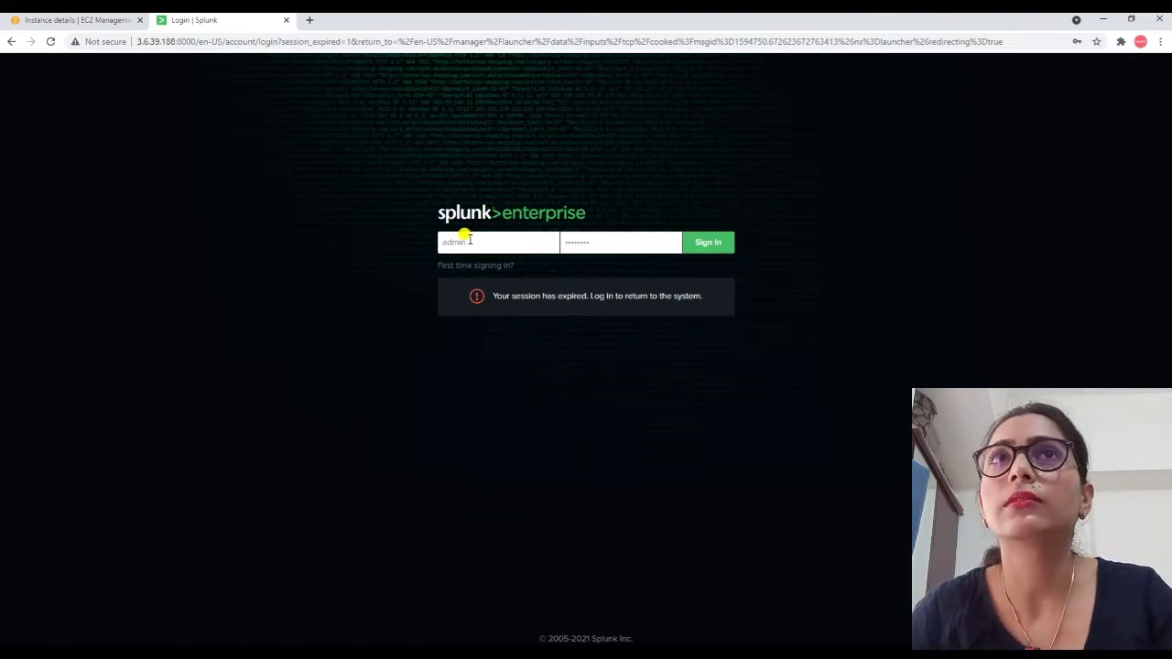
{"action": "left_click", "coordinate": [696, 248]}
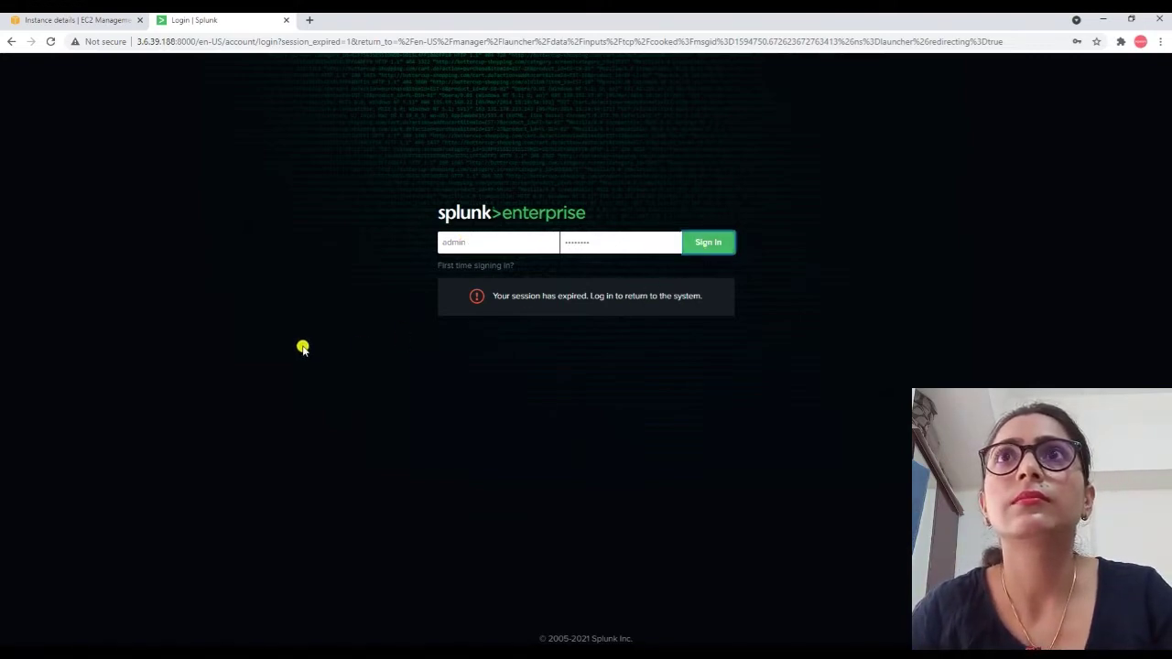
{"action": "left_click", "coordinate": [708, 253]}
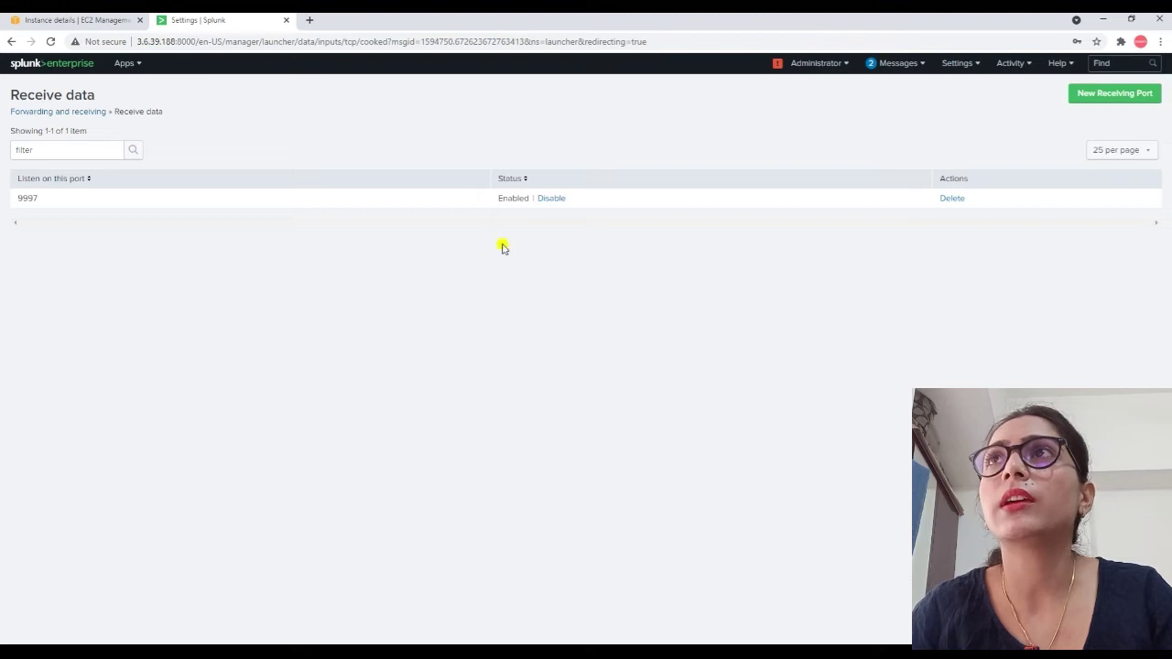
Open Splunk's Forwarder Management page from Settings and reload the client list.
{"action": "left_click", "coordinate": [962, 62]}
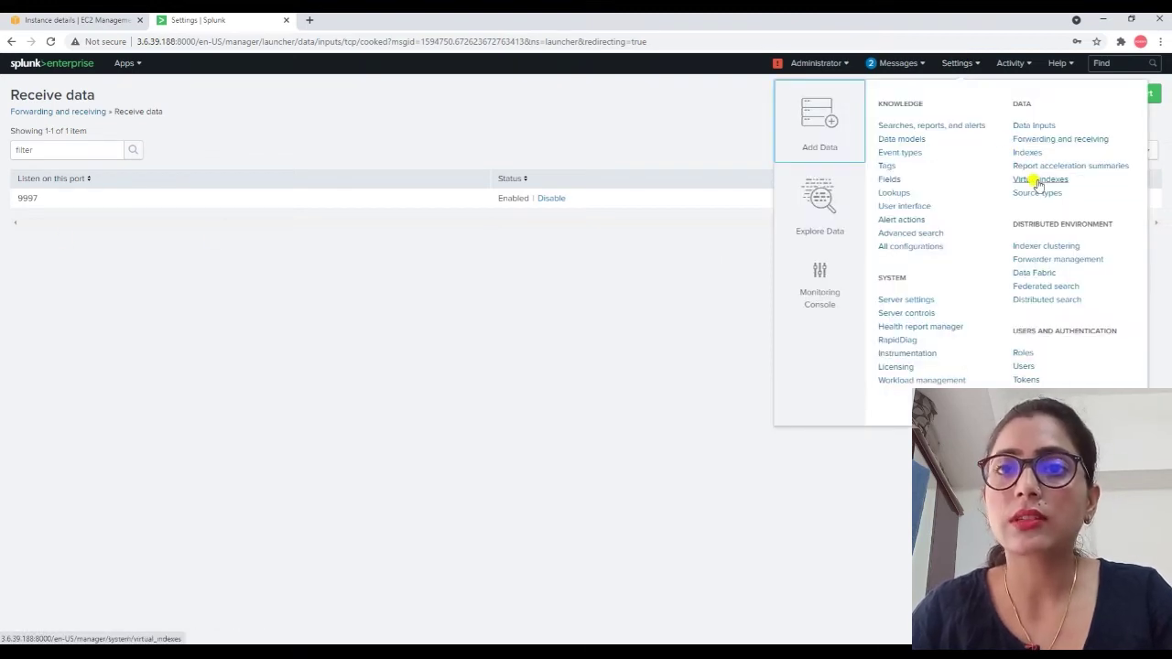
{"action": "left_click", "coordinate": [1038, 260]}
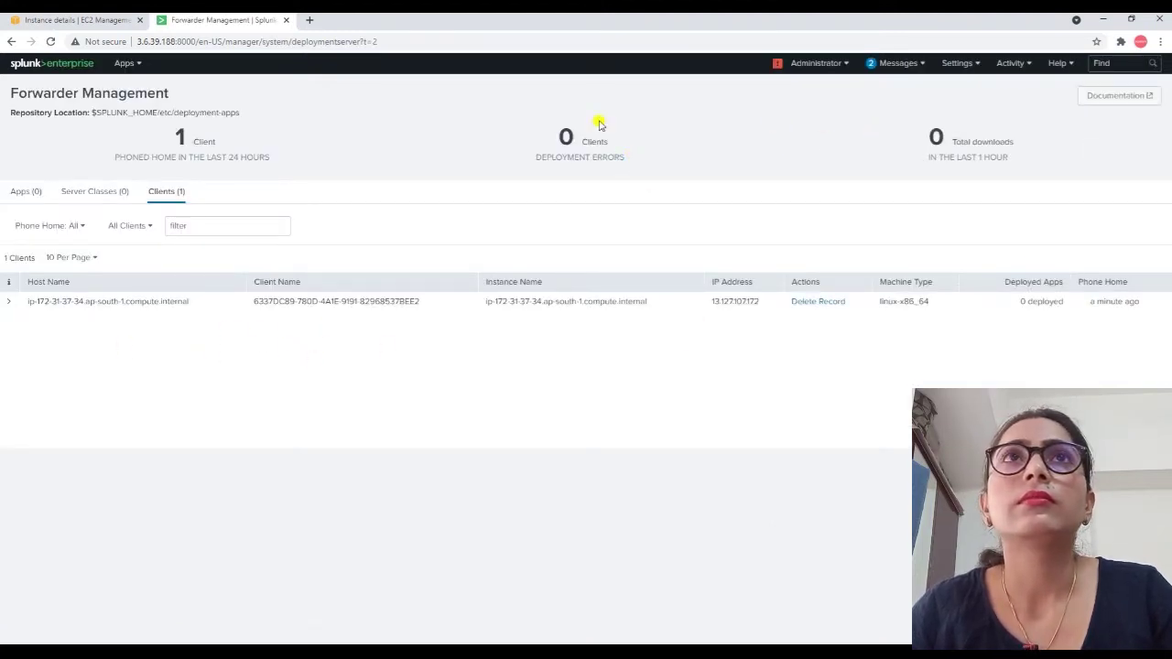
{"action": "left_click", "coordinate": [49, 42]}
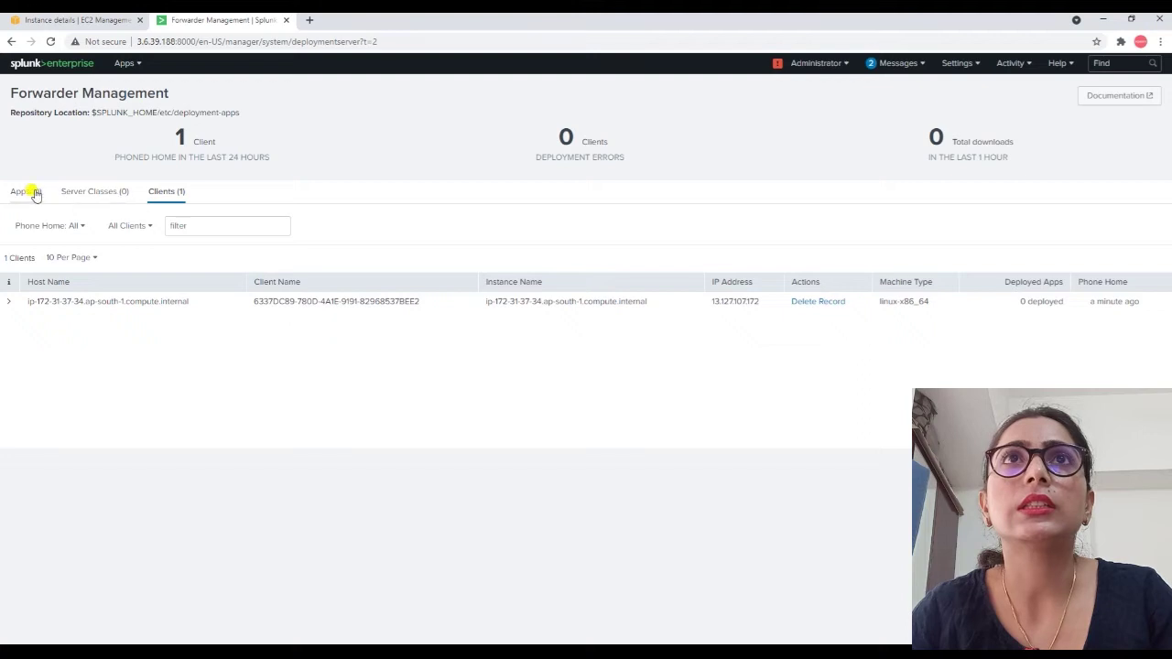
{"action": "left_click", "coordinate": [51, 42]}
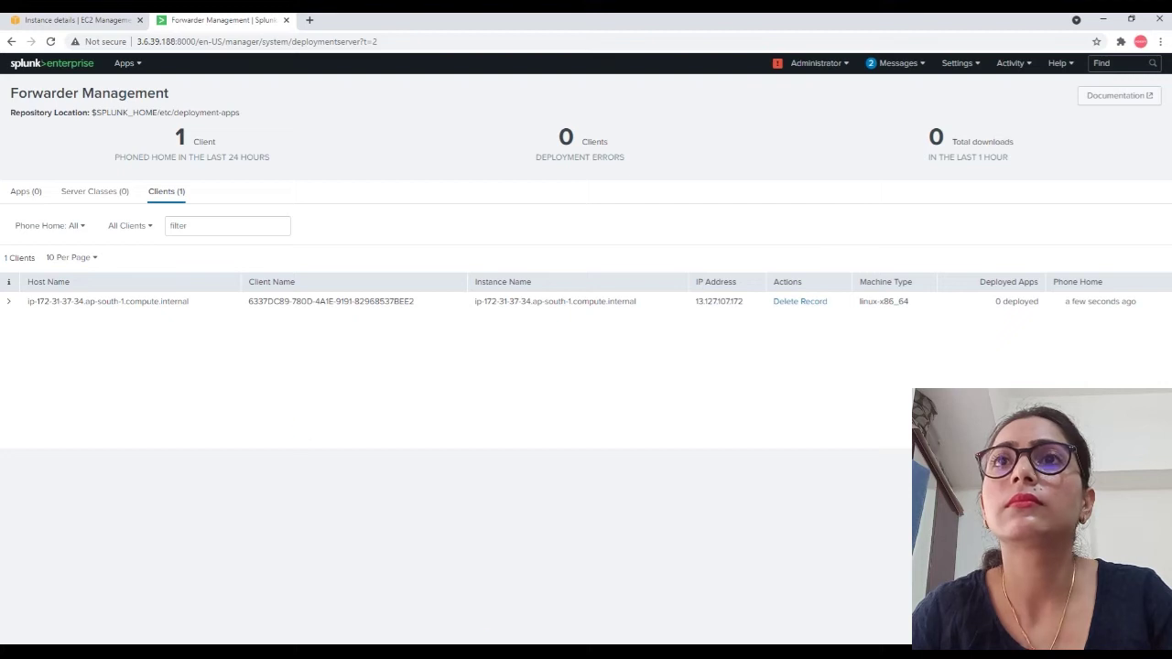
Check the forwarder terminal, then reload until both forwarder clients appear, each with 0 deployed apps.
{"action": "left_click", "coordinate": [732, 606]}
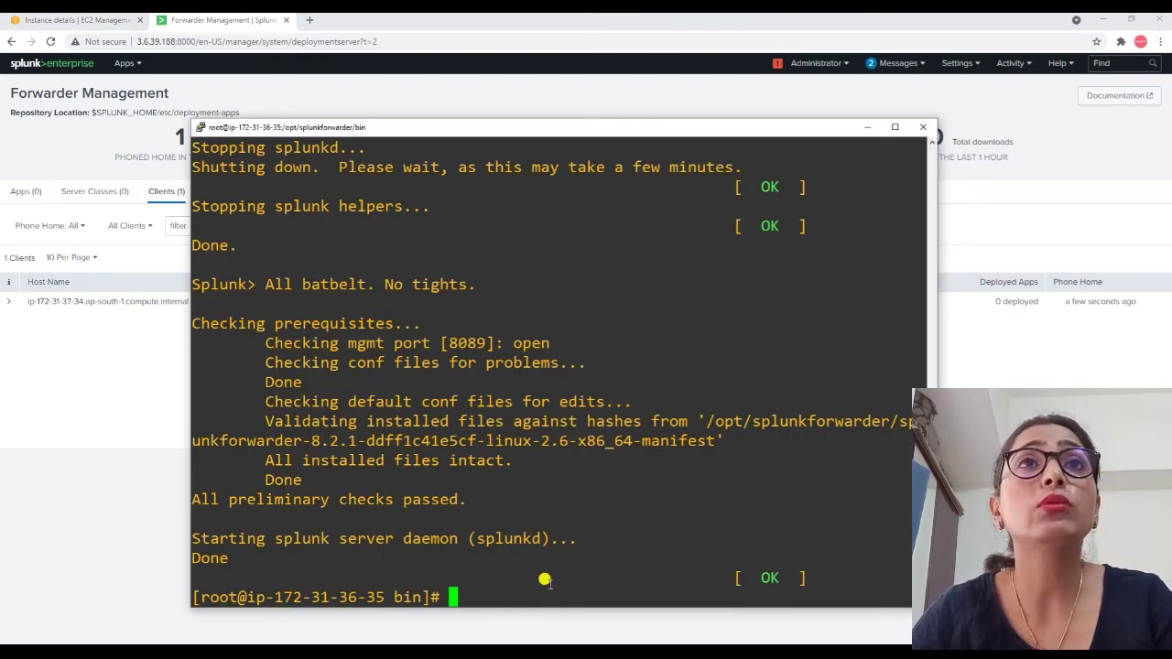
{"action": "left_click", "coordinate": [113, 407]}
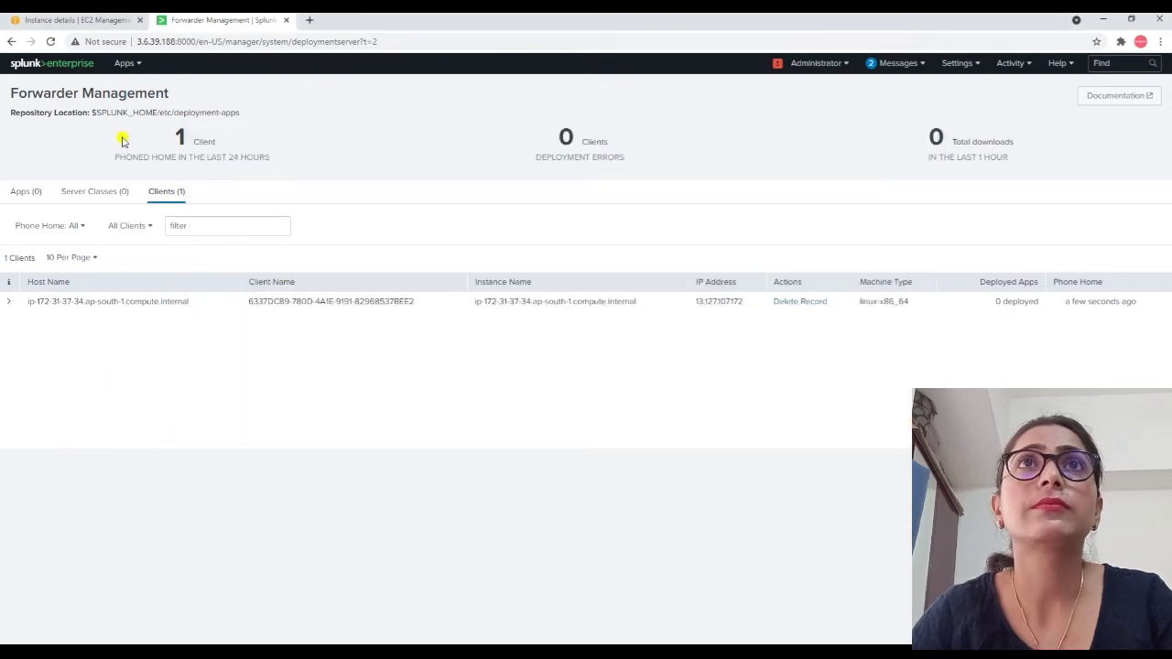
{"action": "left_click", "coordinate": [51, 41]}
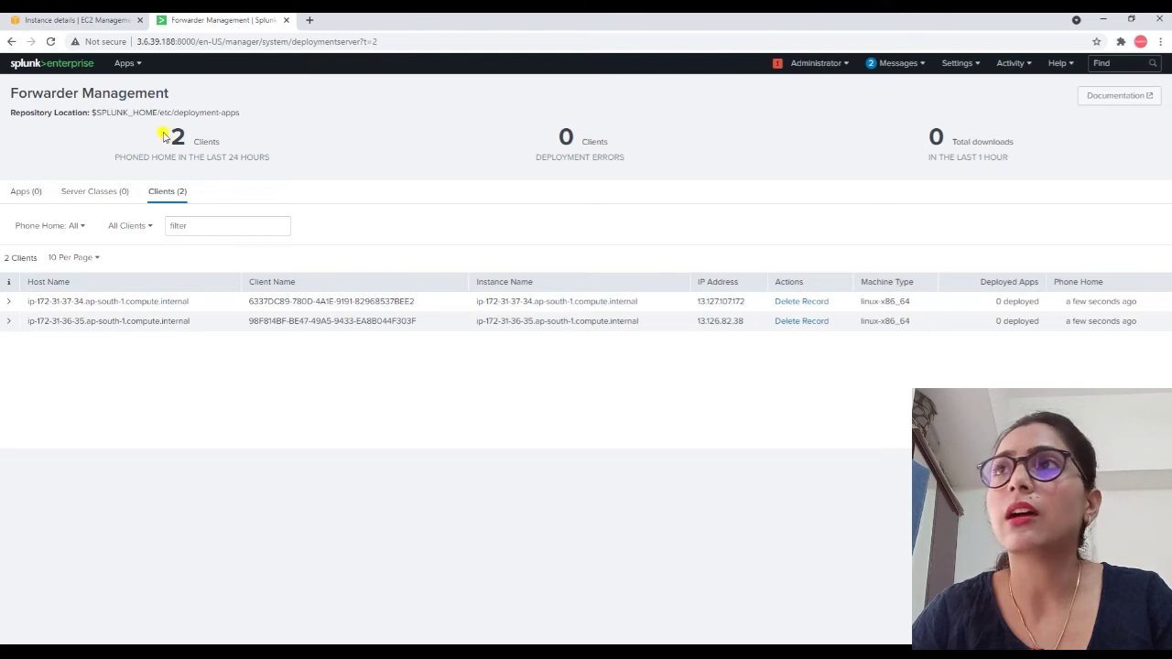
{"action": "left_click_drag", "start_coordinate": [1155, 341], "coordinate": [28, 293]}
{"action": "left_click", "coordinate": [39, 371]}
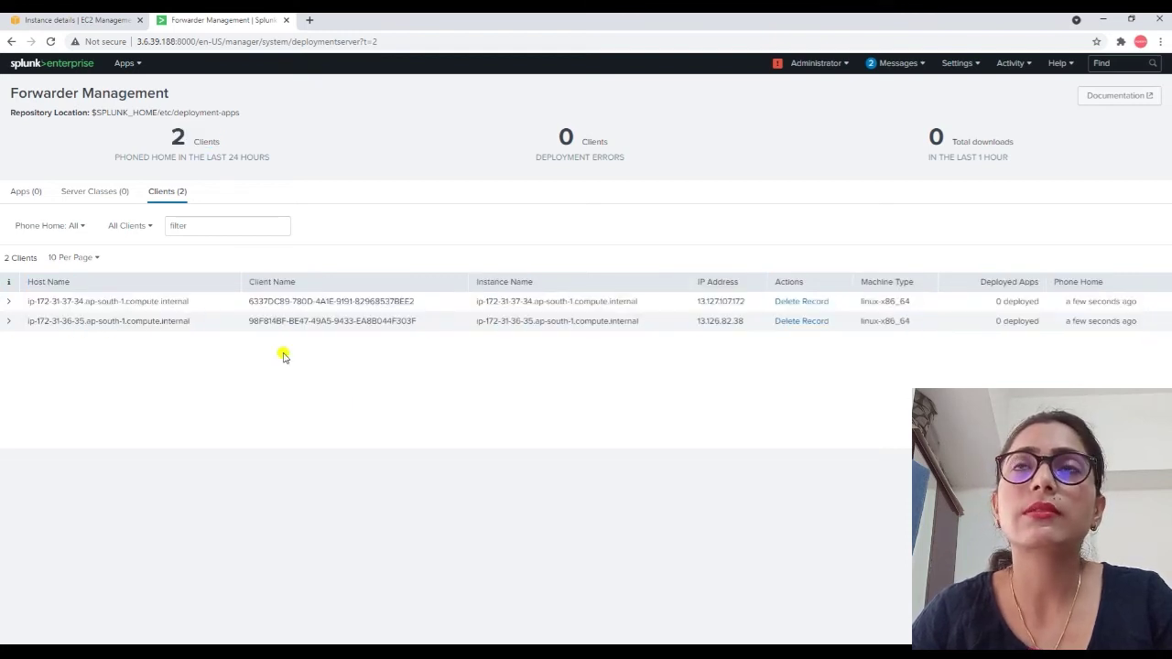